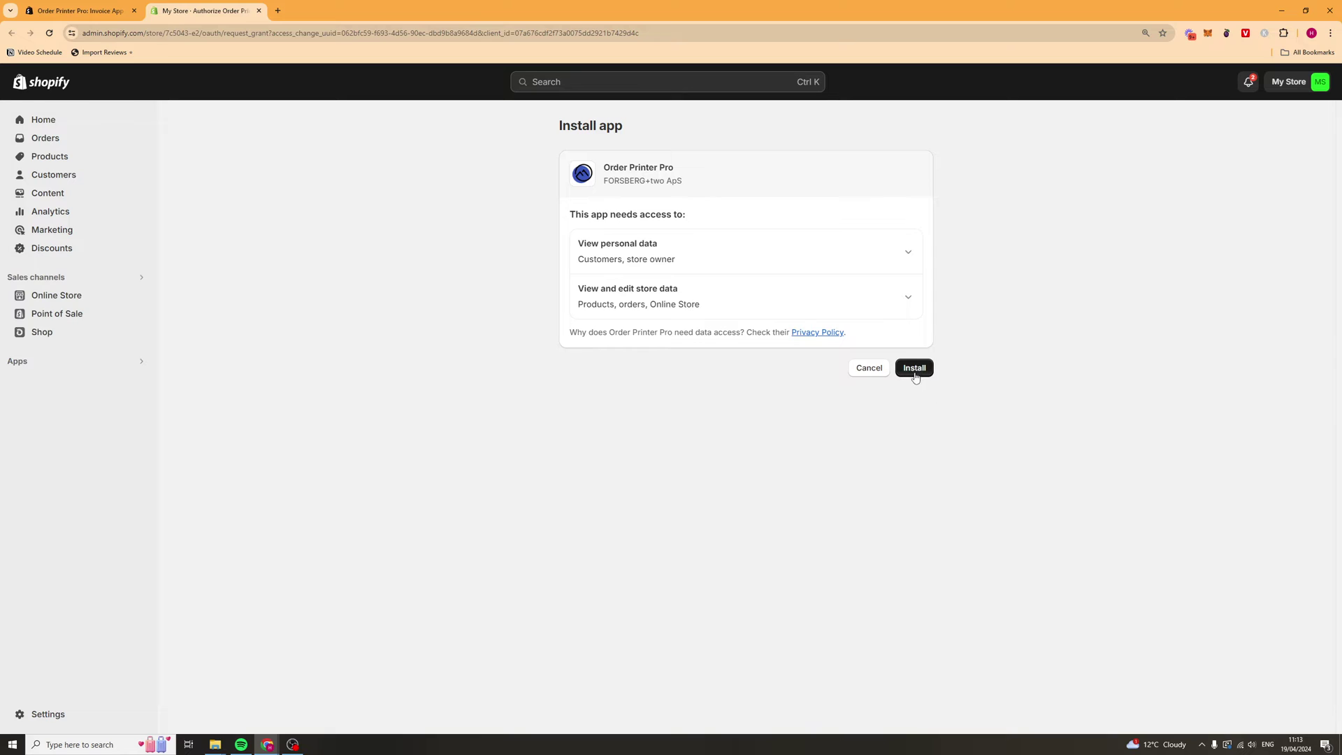
Step: Approve installing Order Printer Pro and its requested data access
left_click(916, 370)
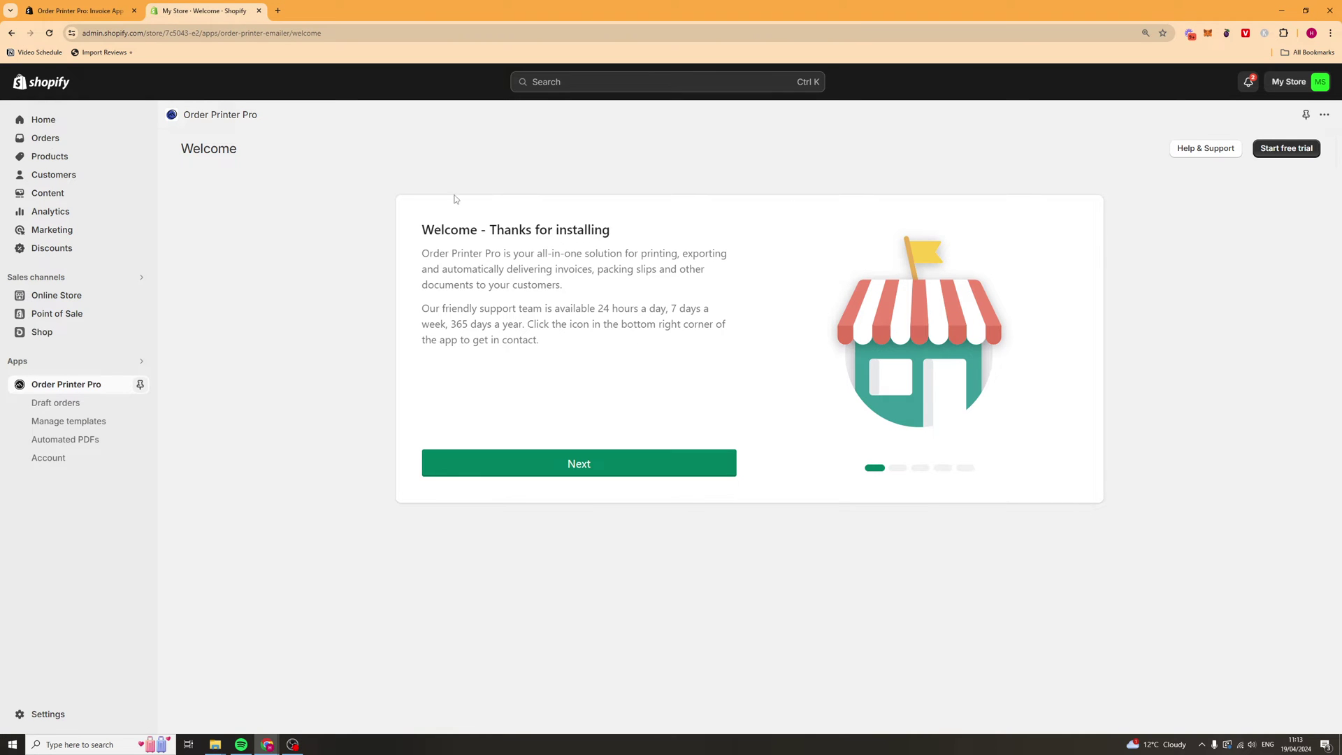
Step: Go through the welcome slides, start the 14-day free trial and approve the subscription charges
left_click(578, 459)
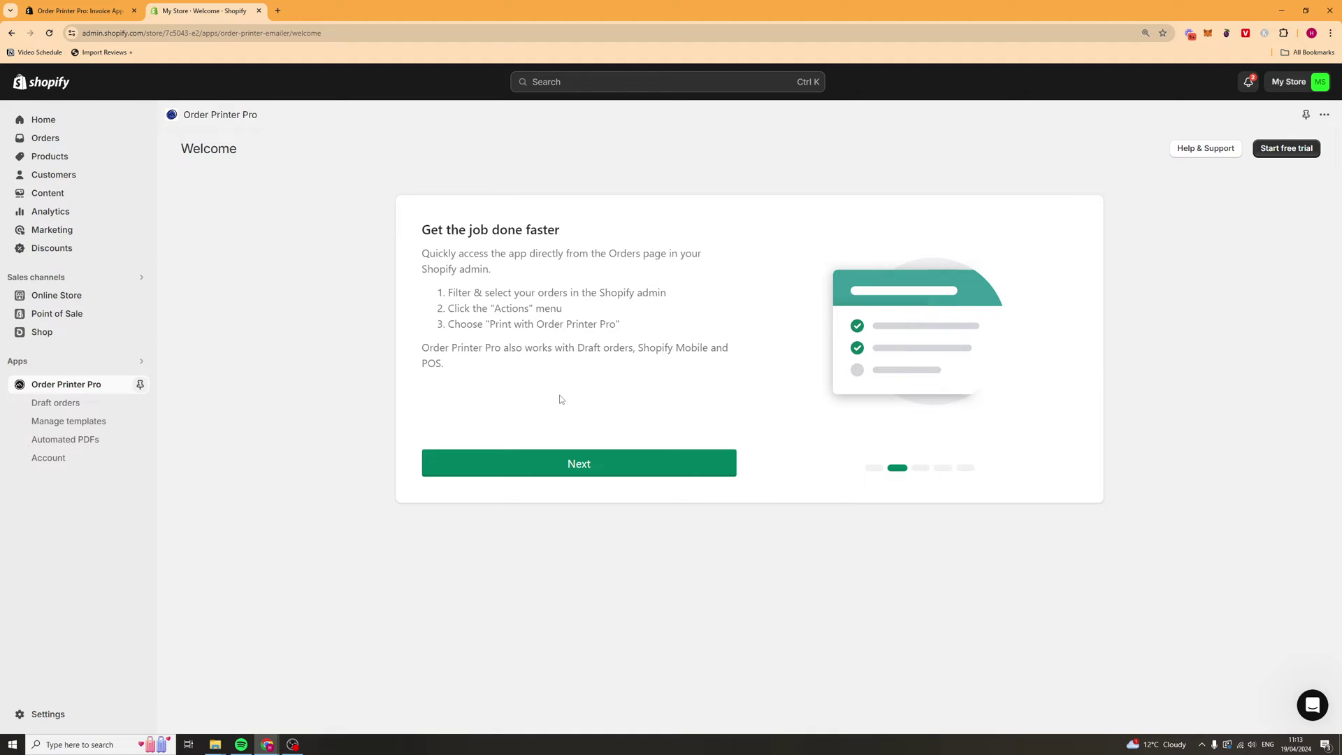
left_click(547, 473)
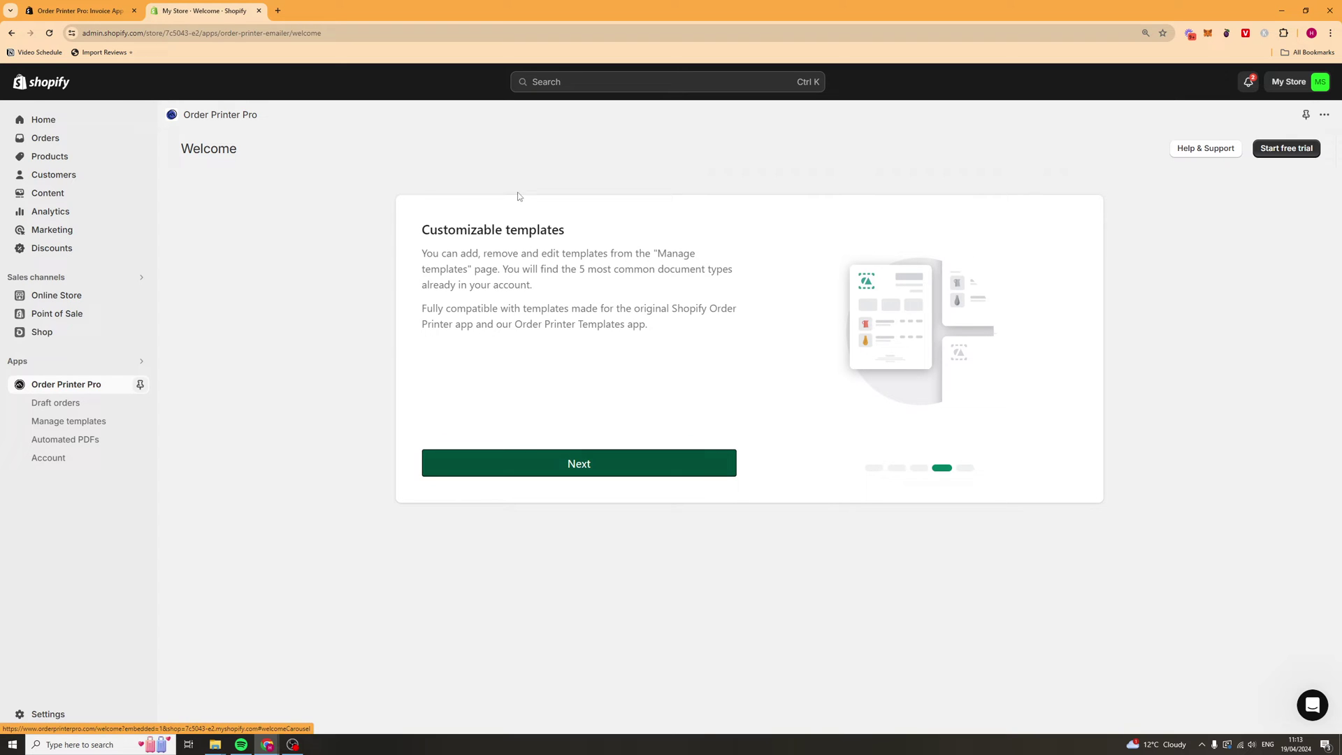
left_click(553, 475)
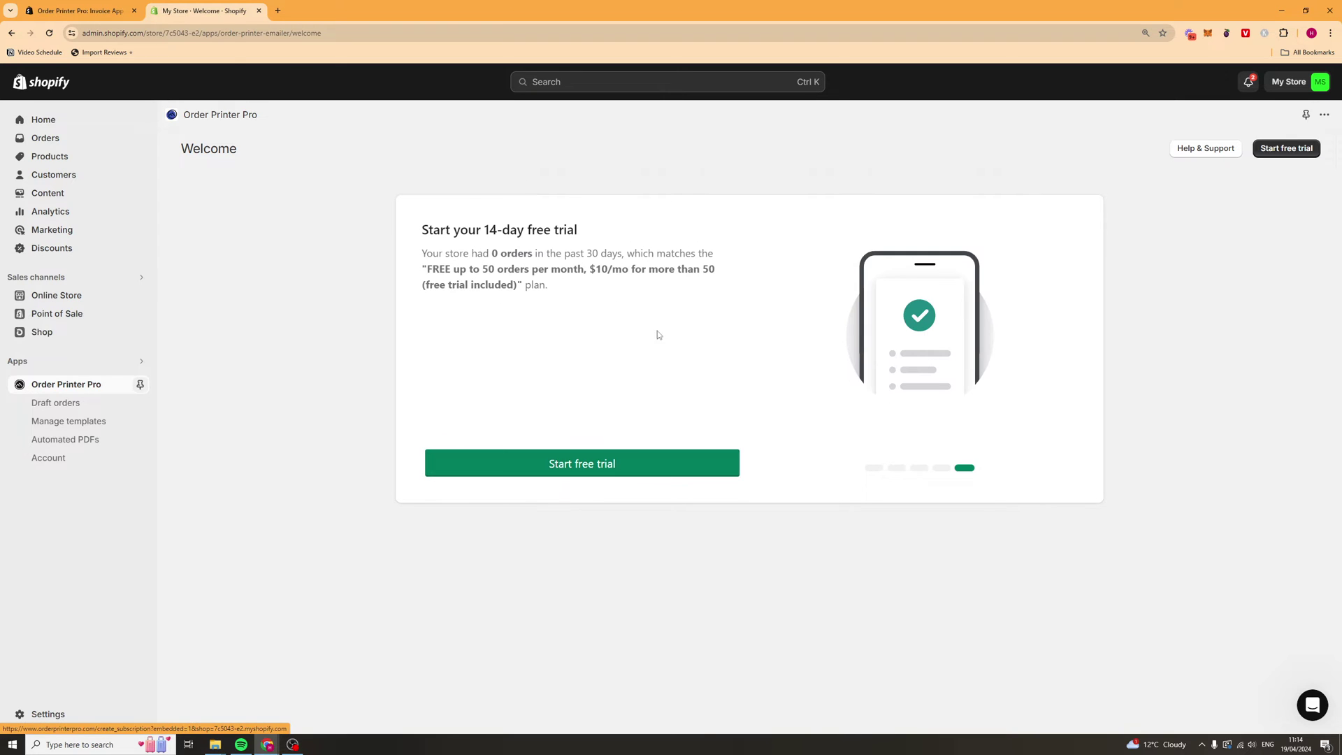
left_click(542, 465)
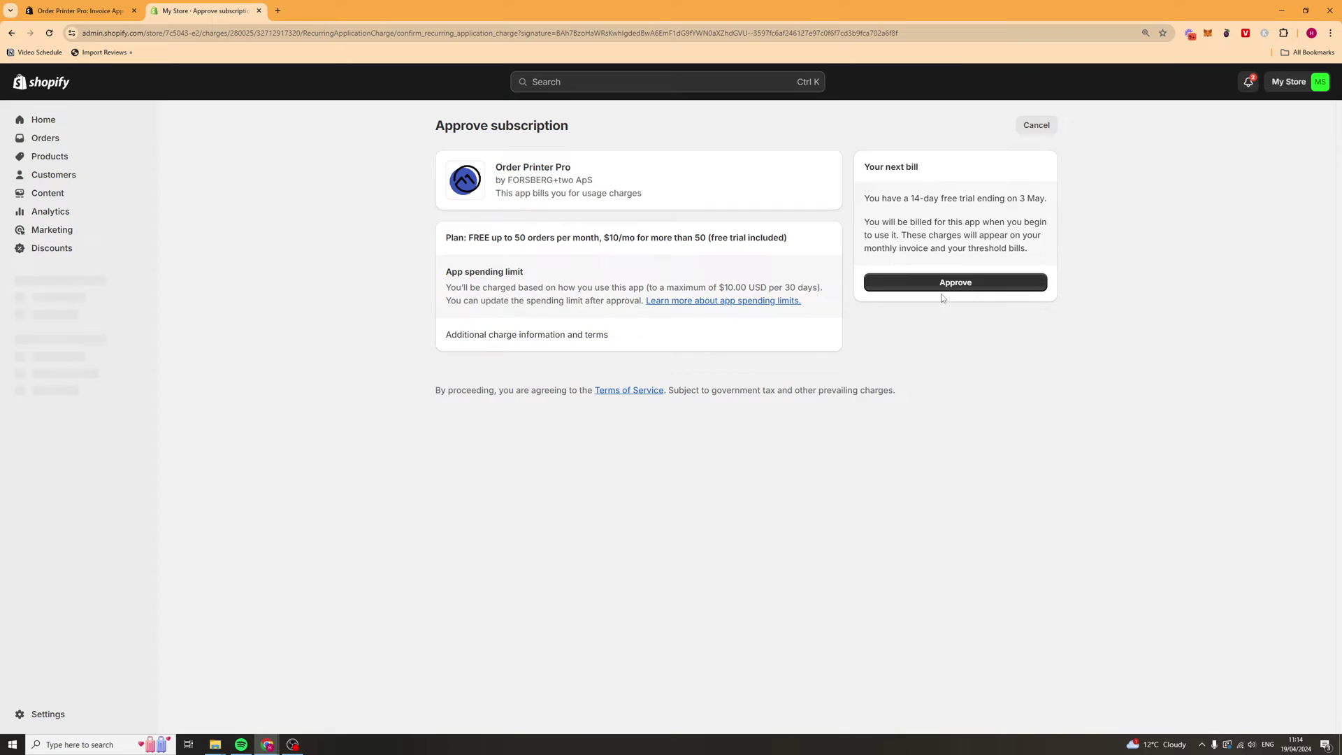
left_click(942, 287)
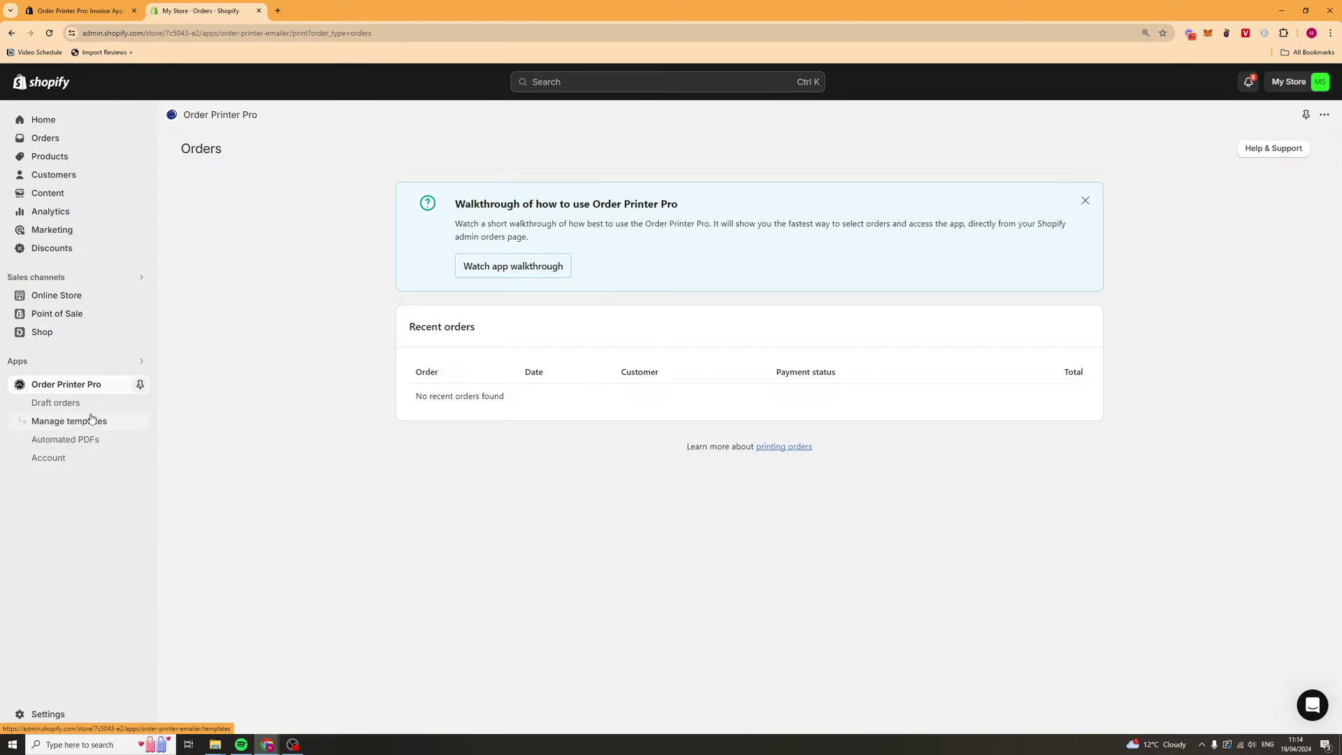
Step: Go to Manage templates and review the Receipt / Invoice, Packing slip and Returns form templates
left_click(70, 422)
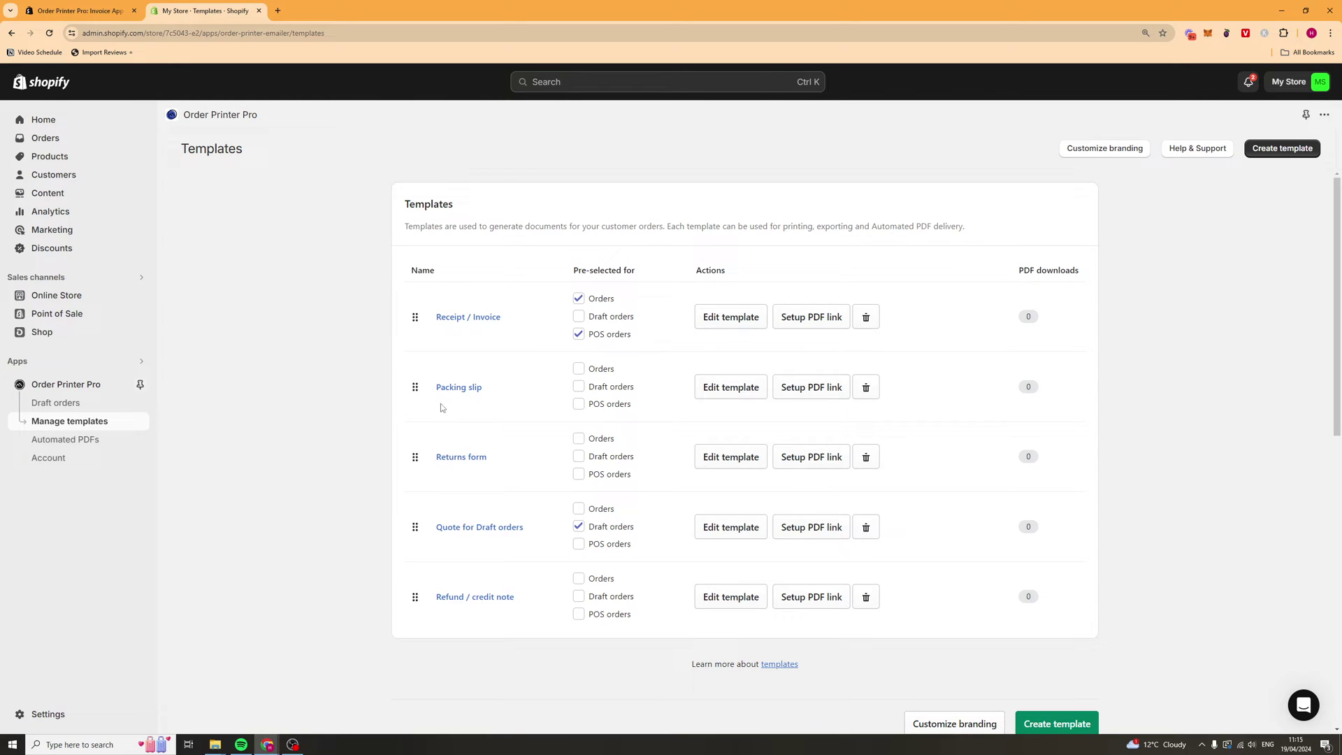
scroll(899, 485, "down", 1)
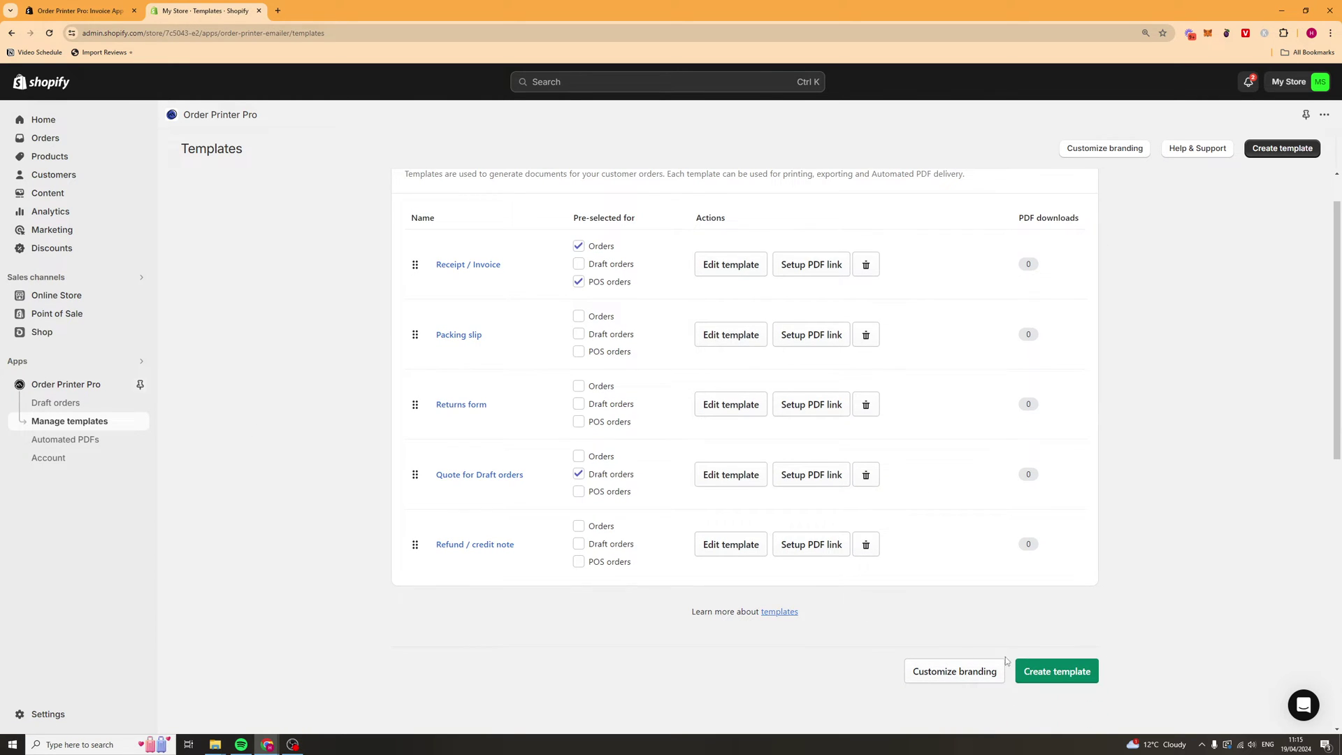
scroll(559, 582, "up", 1)
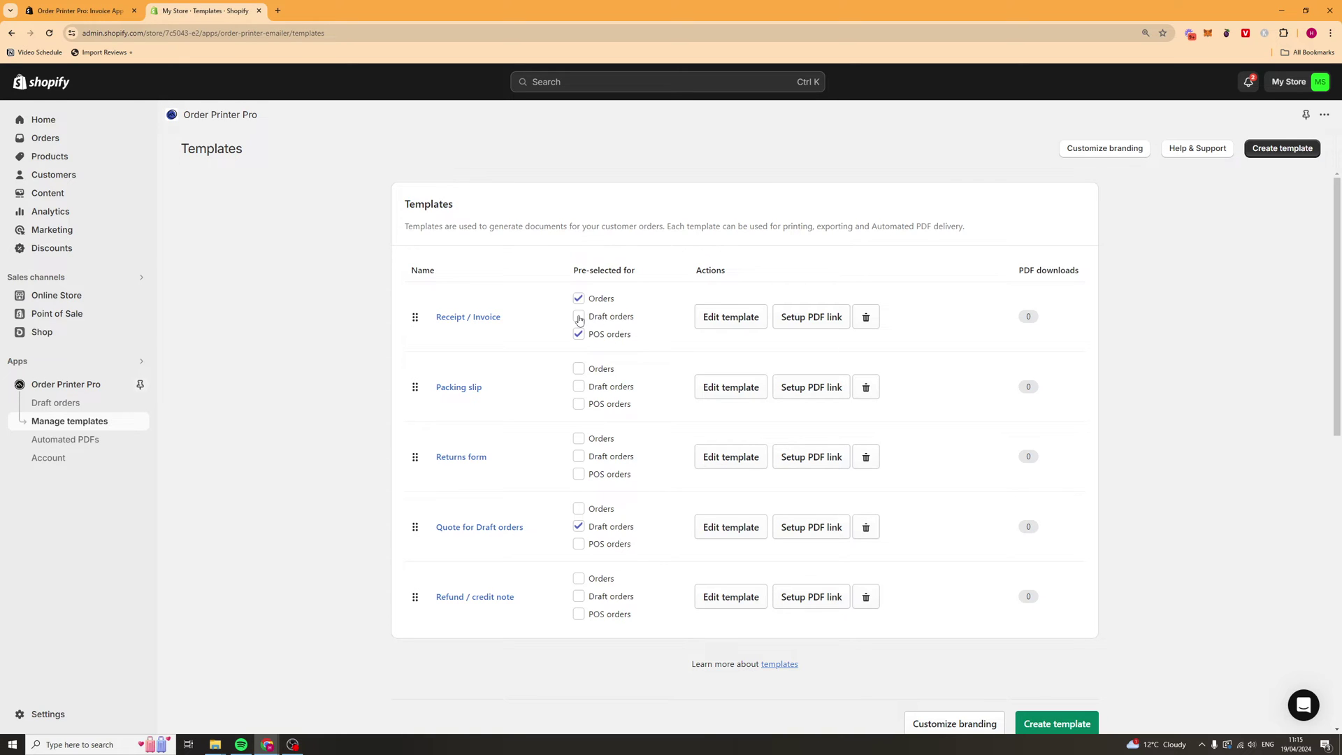
Step: Edit the Receipt / Invoice template, reviewing its code and then its rendered preview
left_click(720, 330)
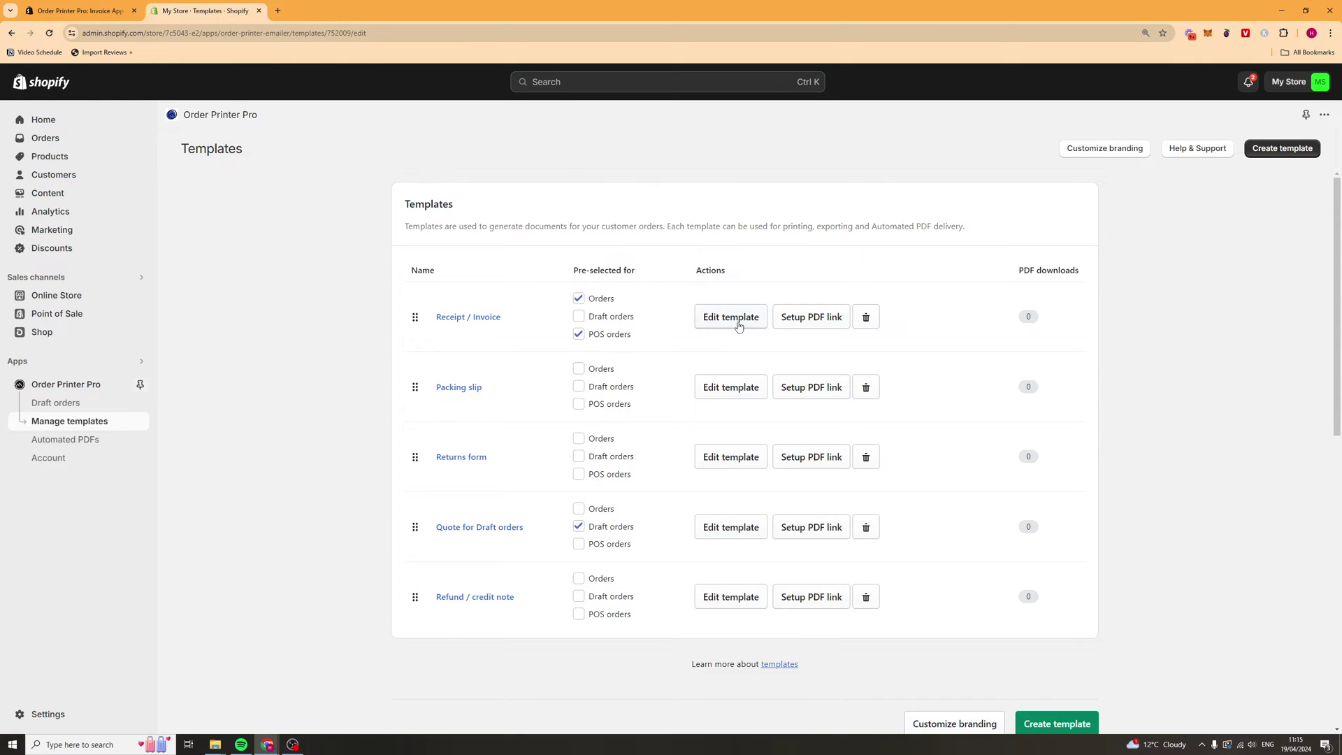
scroll(738, 308, "down", 2)
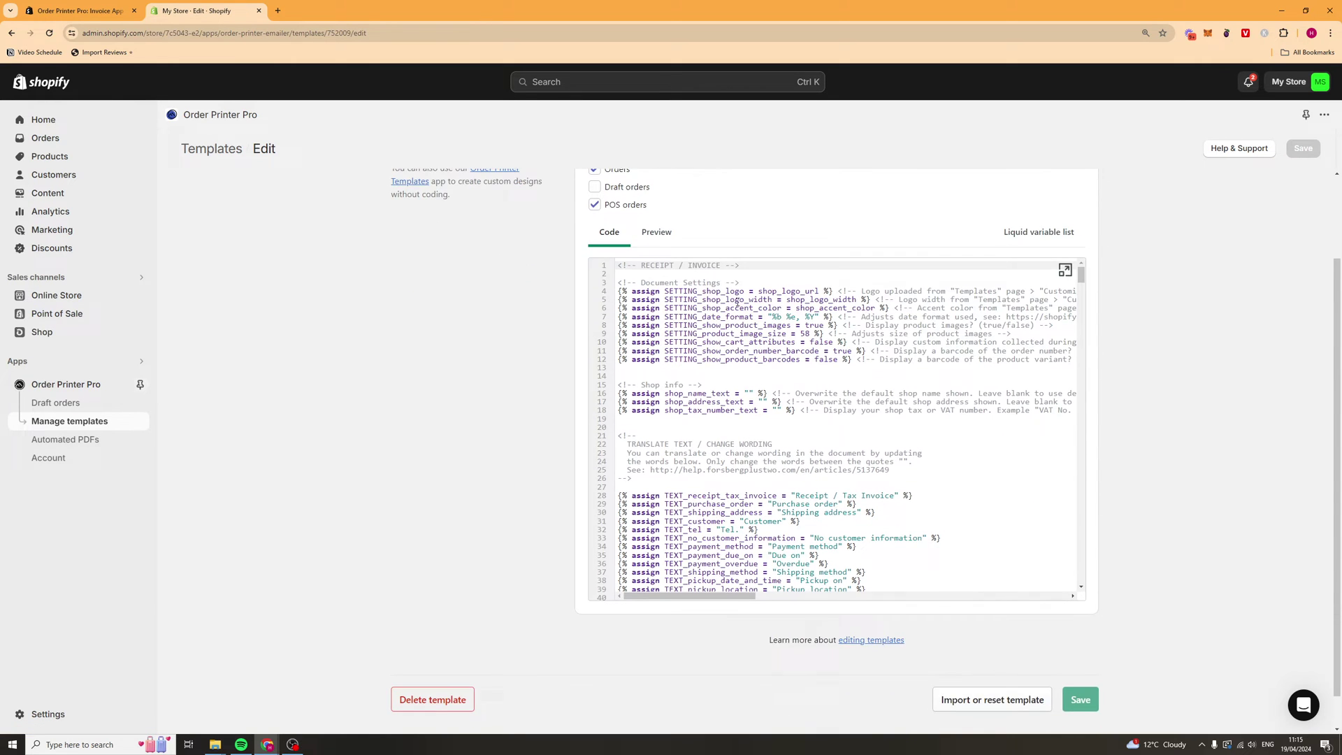
scroll(732, 325, "up", 2)
scroll(974, 439, "down", 1)
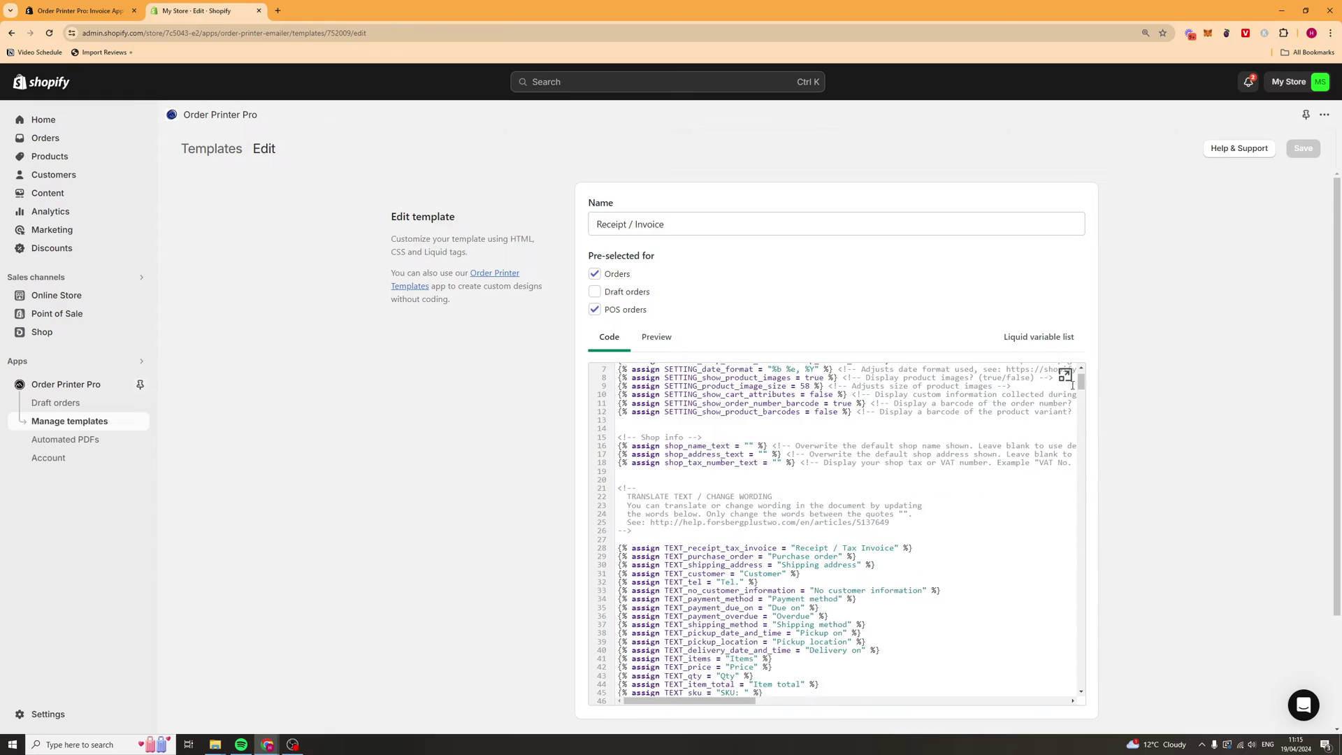
left_click_drag(1081, 384, 1013, 405)
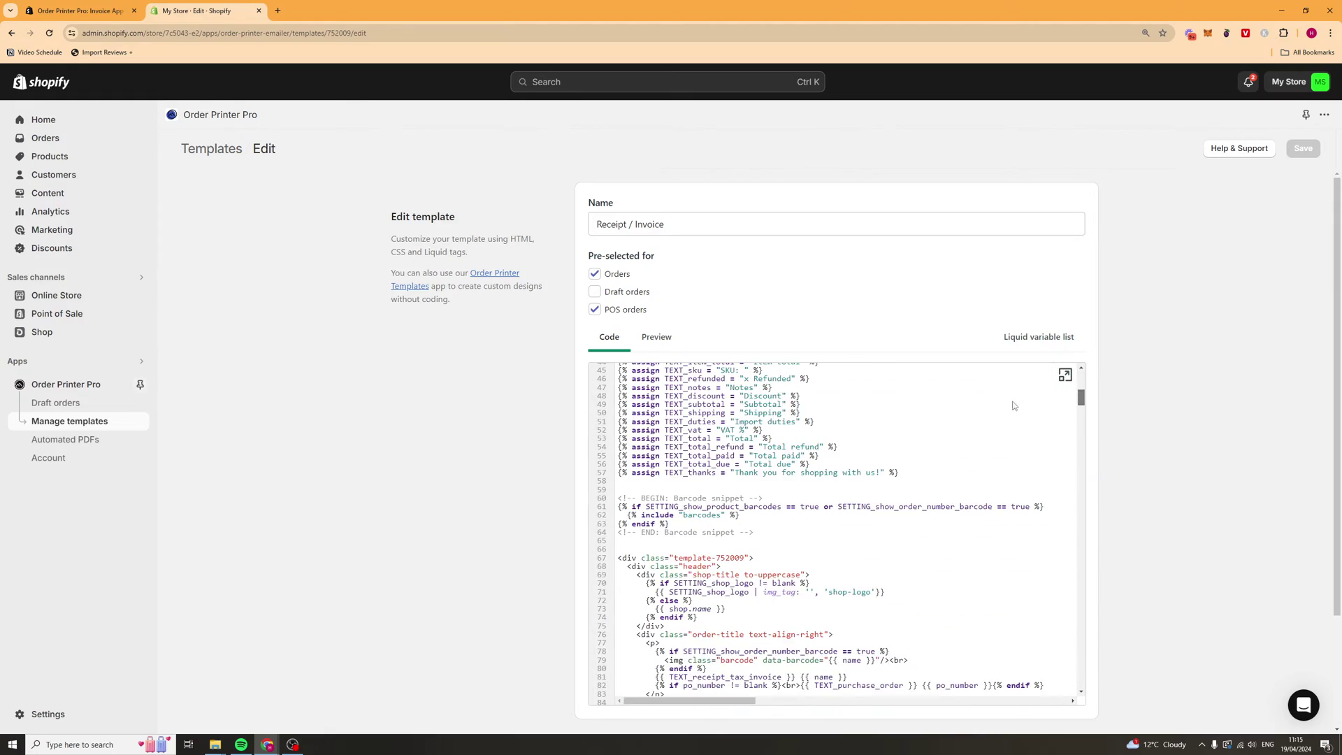
left_click(657, 336)
scroll(797, 323, "down", 4)
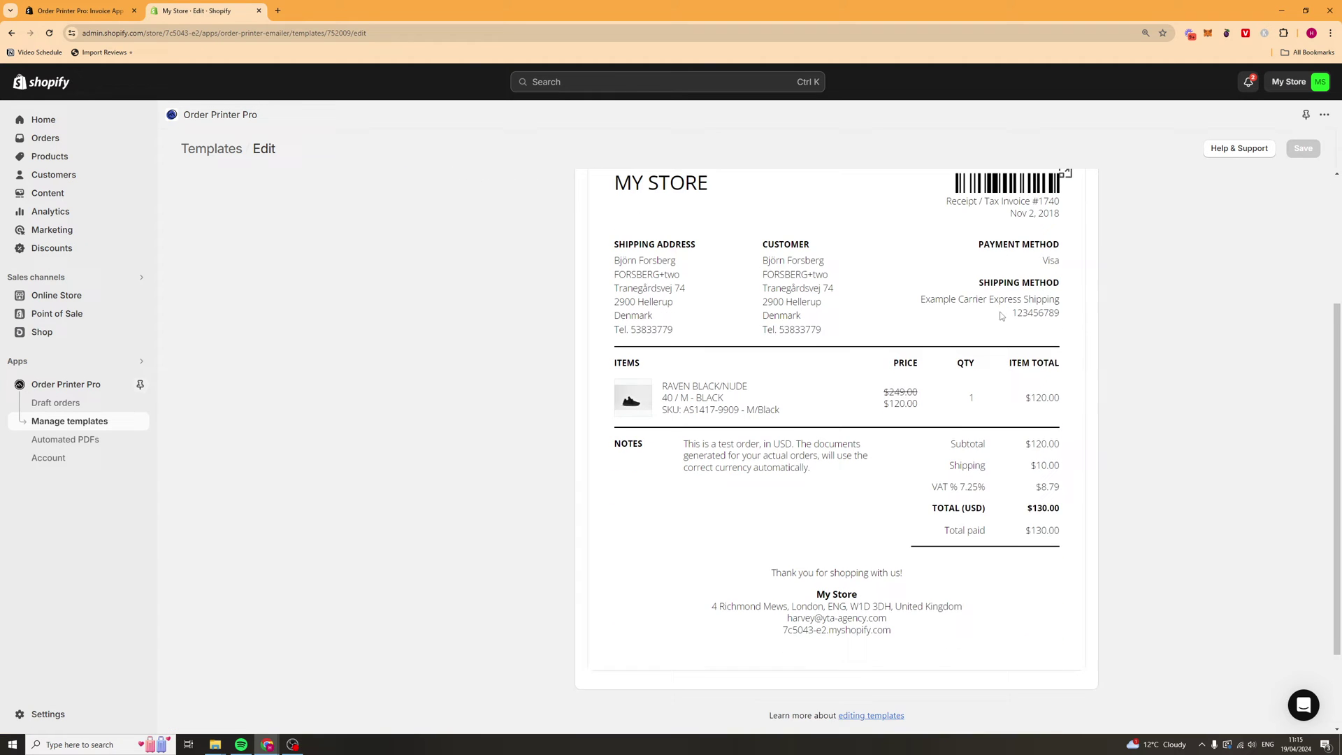
scroll(888, 408, "up", 2)
scroll(888, 407, "up", 2)
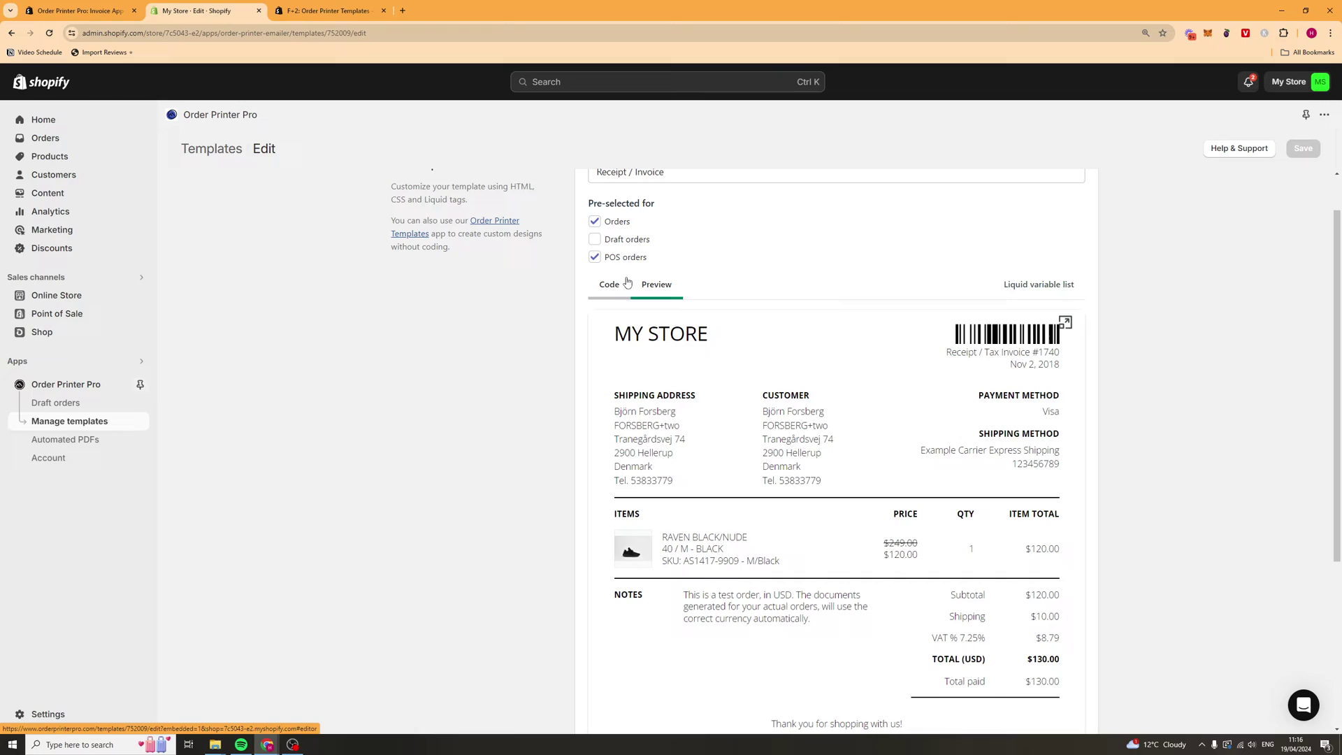
Step: Return to the template code and follow the Order Printer Templates app link
left_click(618, 285)
left_click_drag(1081, 348, 1048, 327)
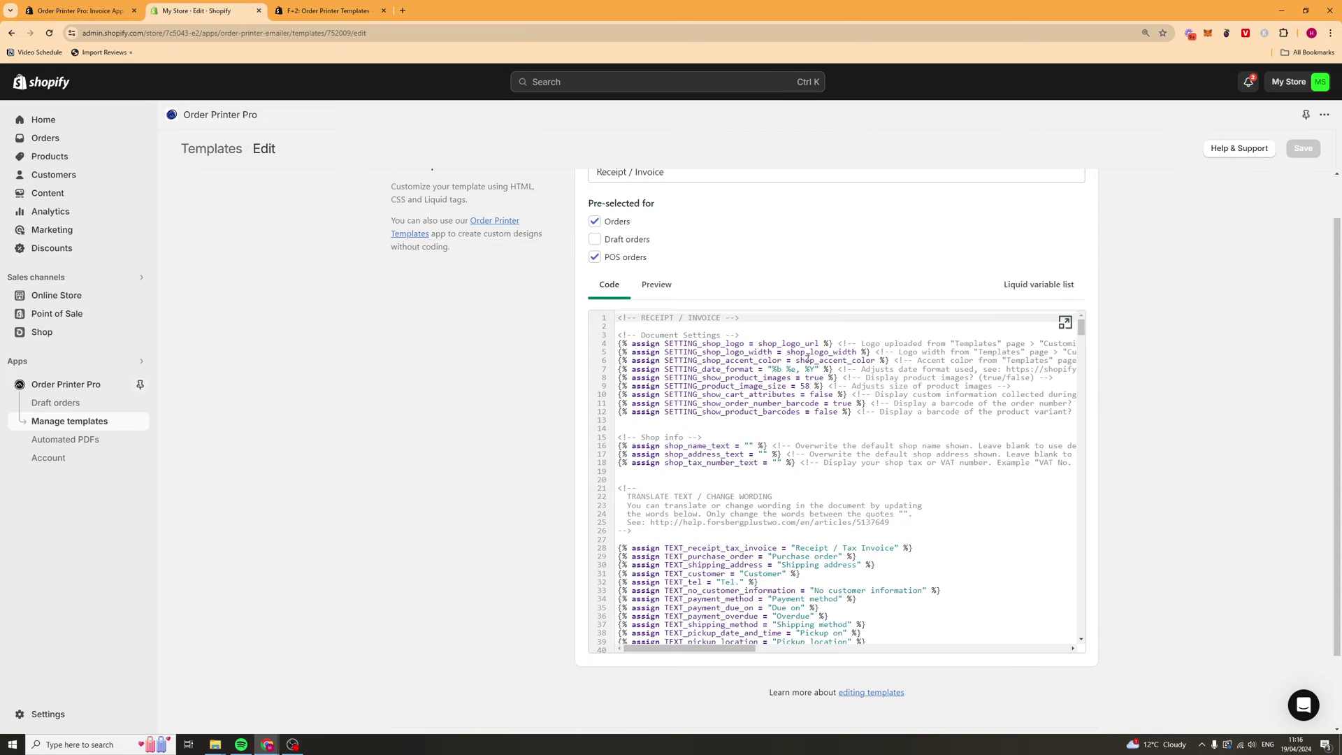
left_click(494, 220)
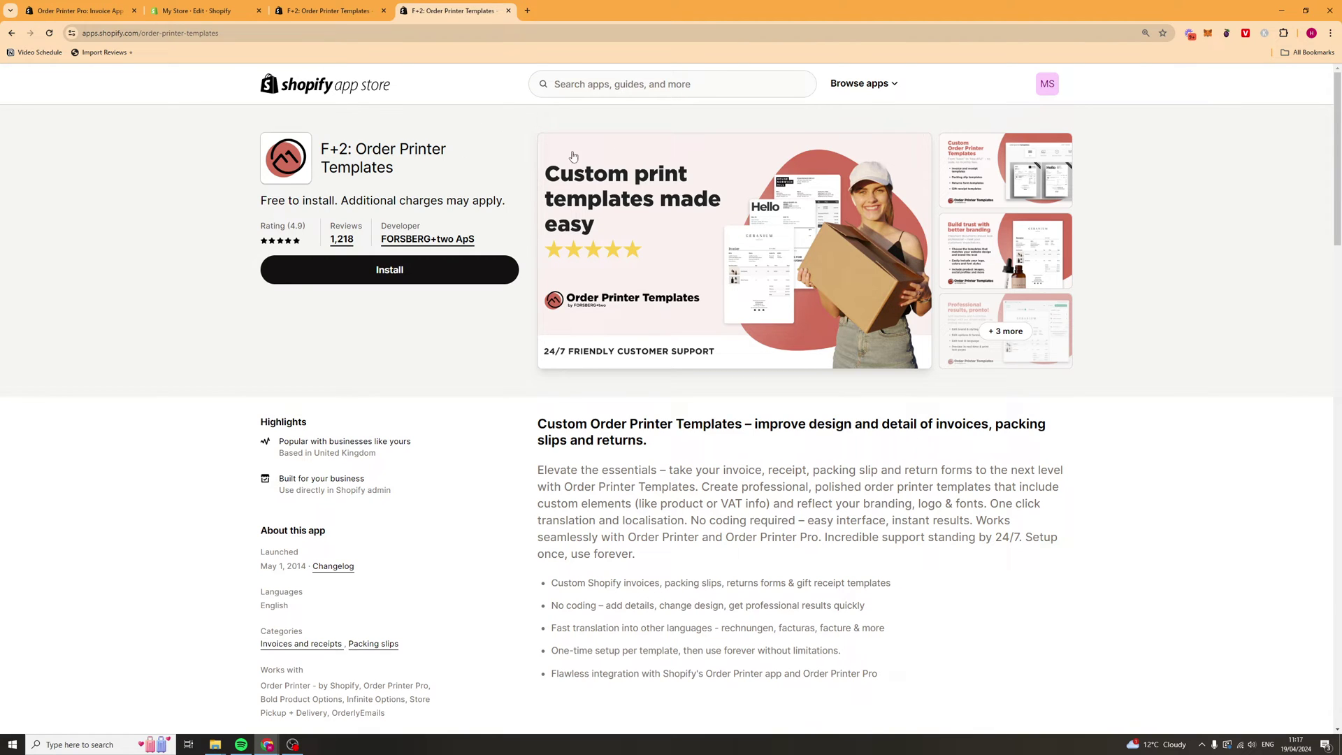
Step: Install F+2: Order Printer Templates from its listing and grant the requested permissions
left_click(342, 280)
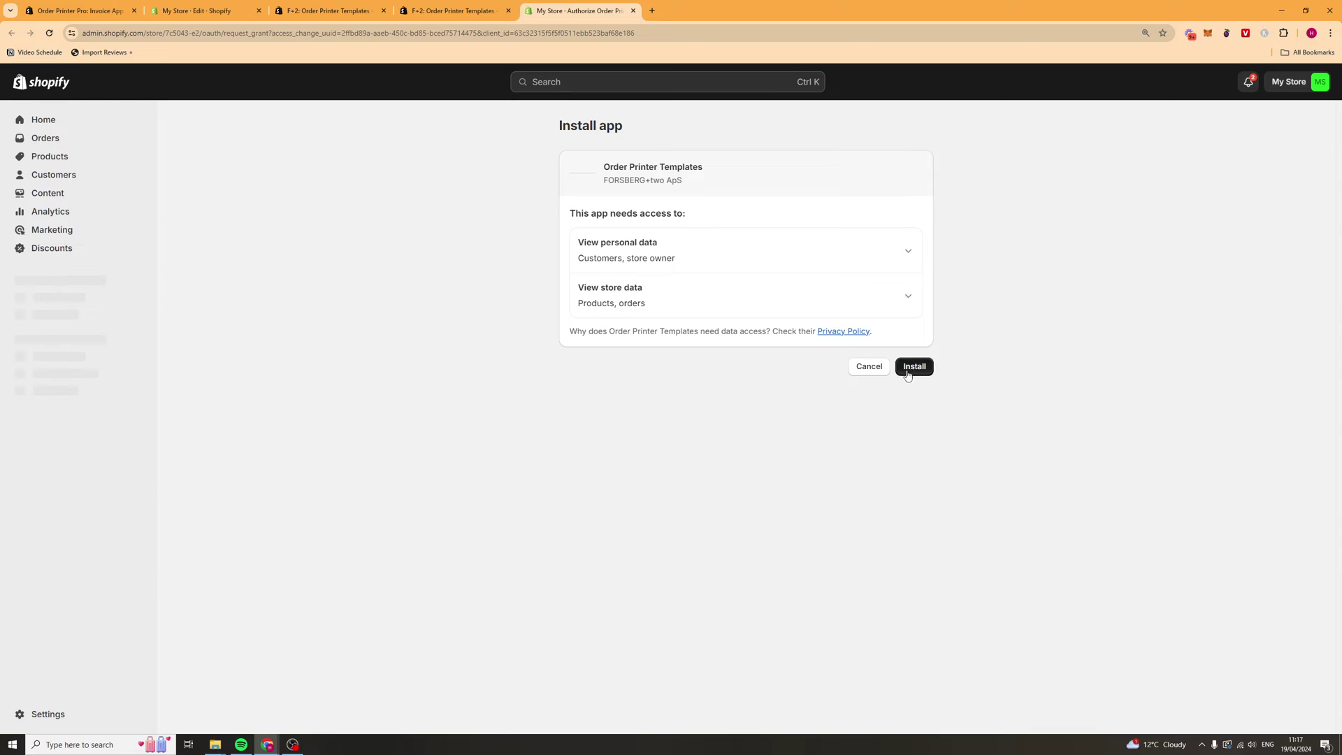
left_click(915, 366)
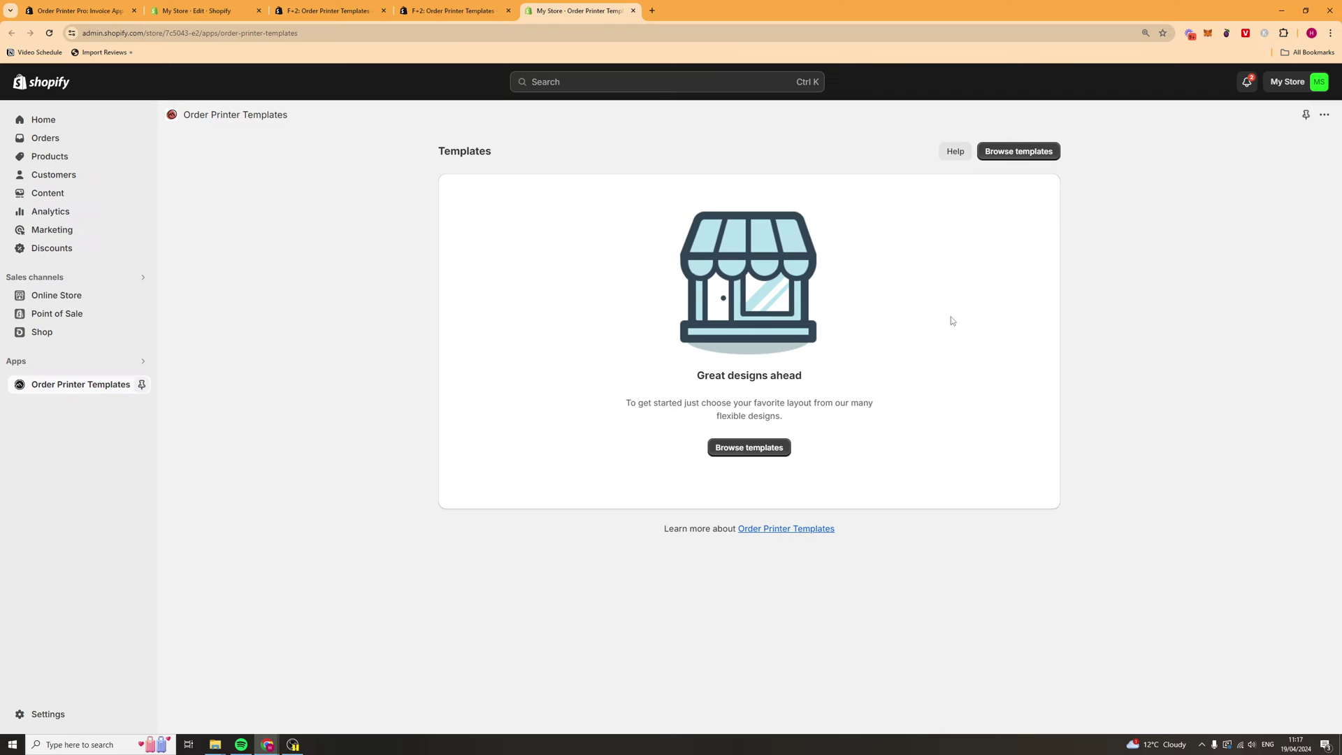
Step: Browse the website's Invoices, Packing Slips and Gift receipts template designs
left_click(764, 453)
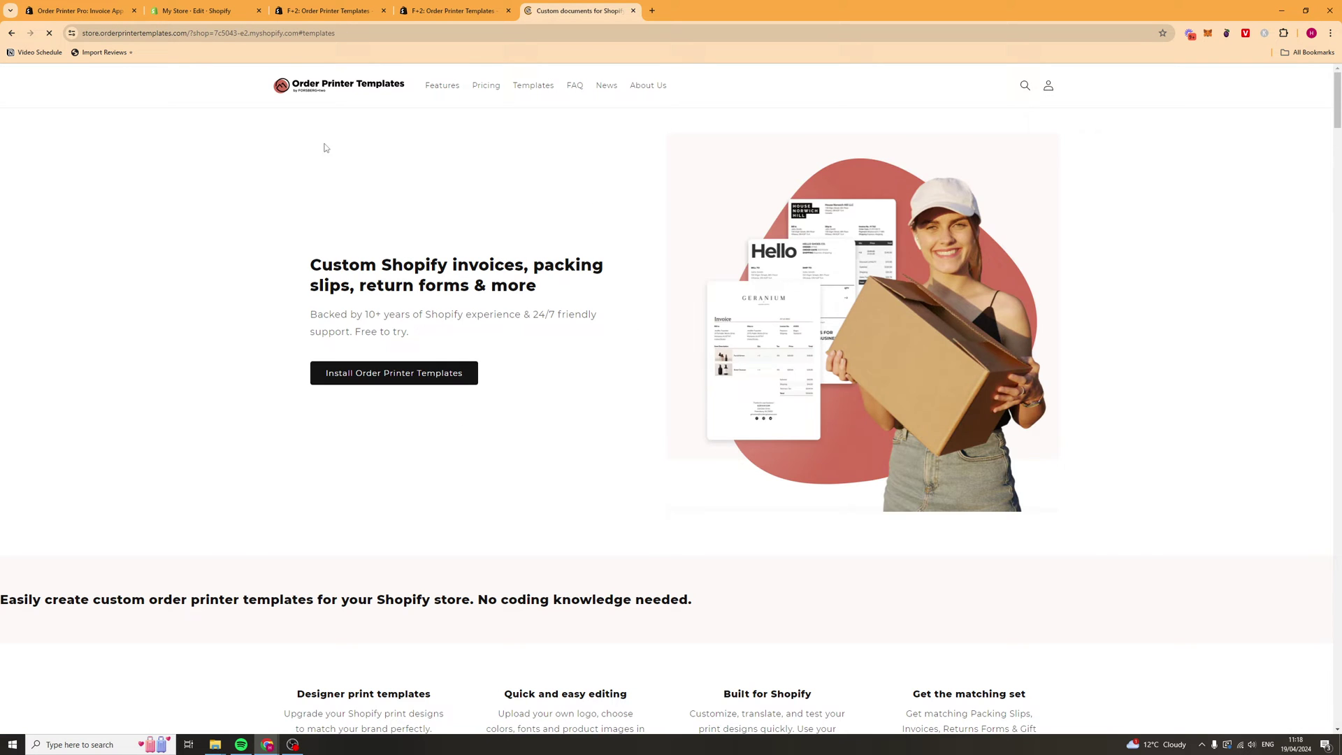
scroll(569, 425, "down", 2)
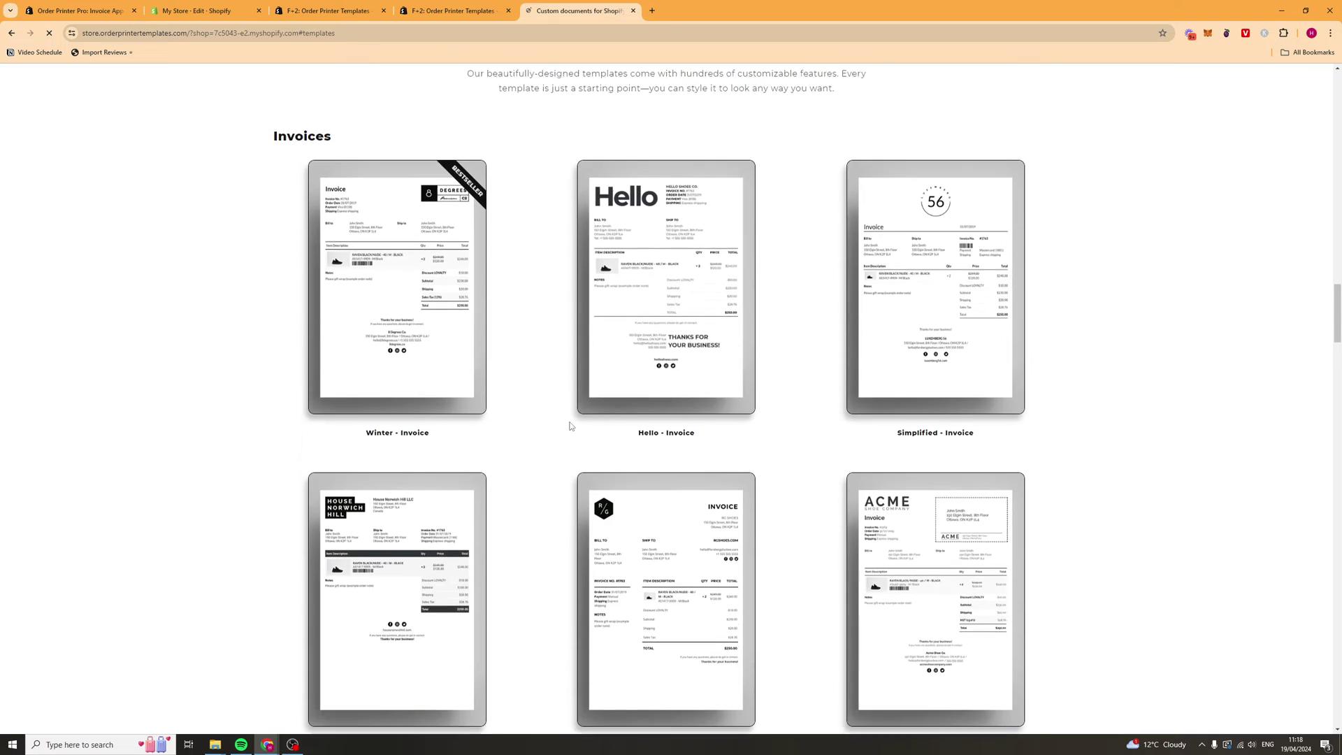
scroll(1045, 302, "down", 13)
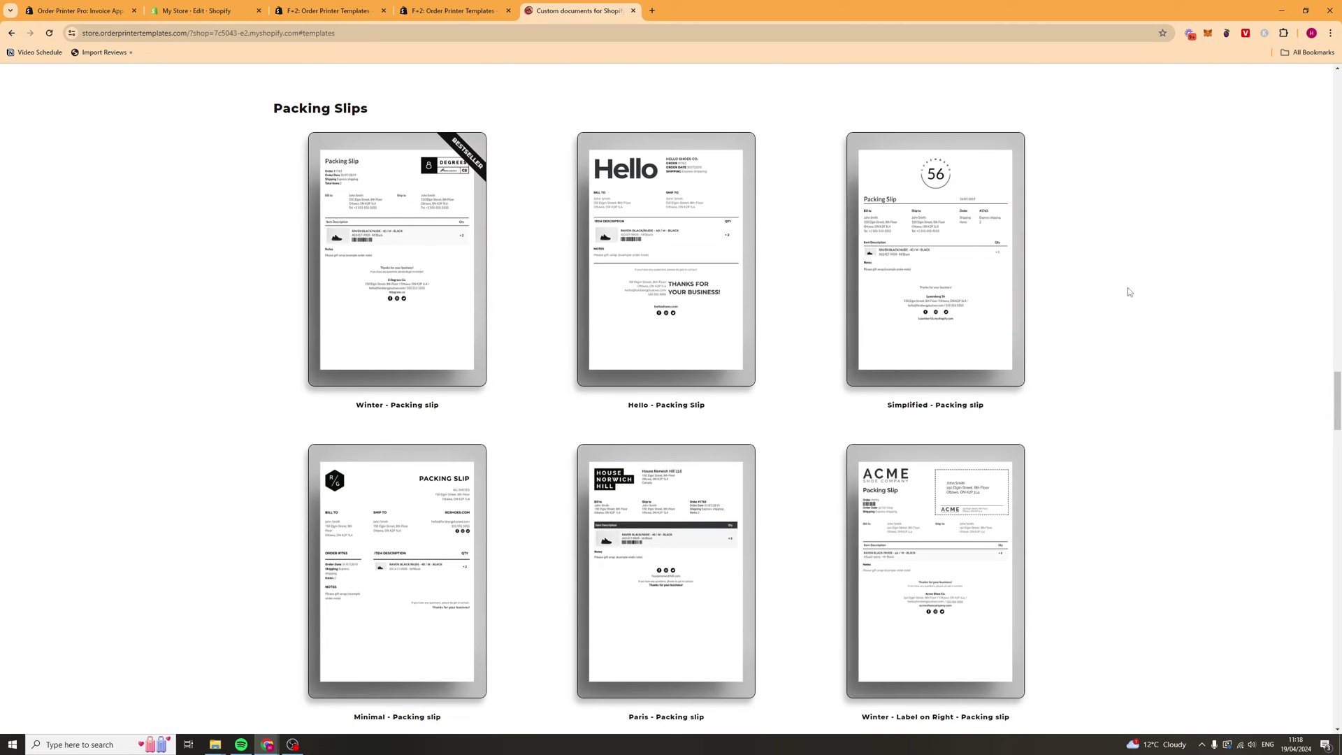
scroll(1128, 292, "up", 10)
scroll(260, 375, "down", 1)
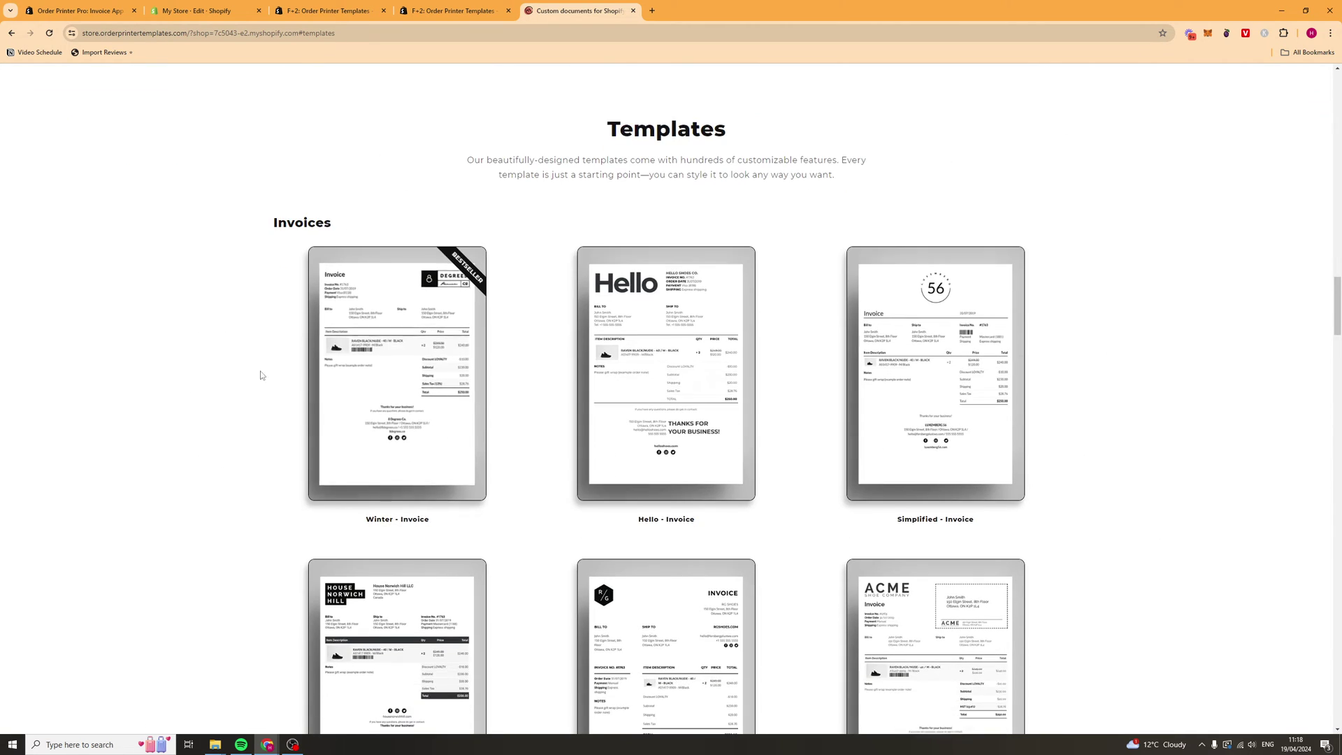
scroll(260, 376, "down", 15)
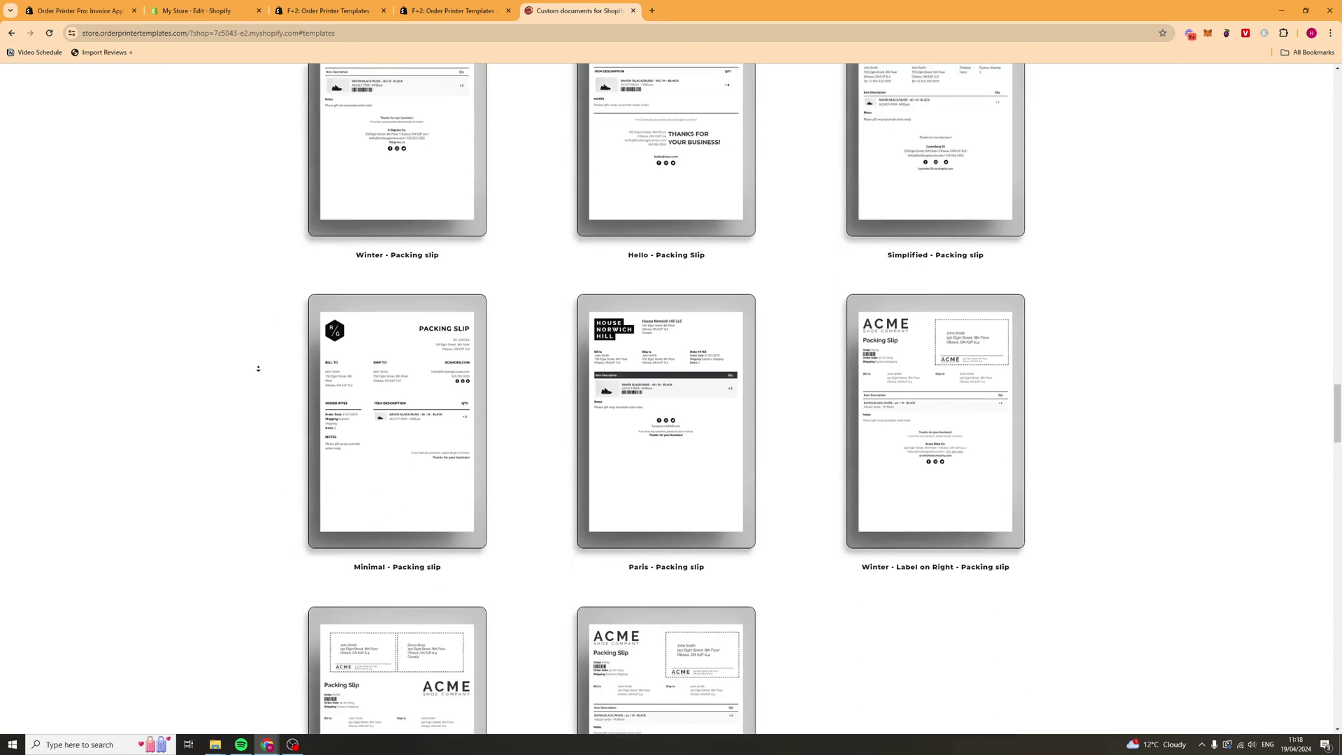
scroll(258, 369, "down", 20)
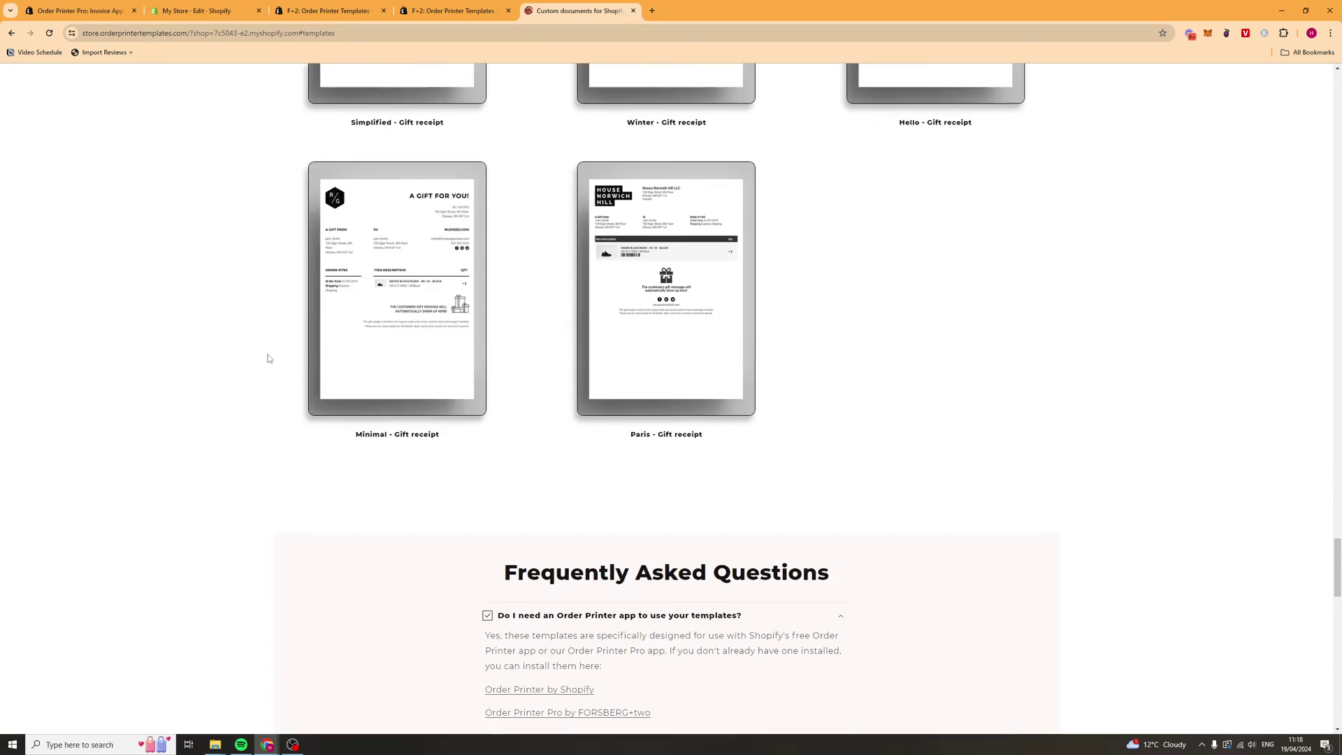
scroll(270, 359, "down", 3)
scroll(270, 444, "up", 20)
scroll(390, 230, "down", 12)
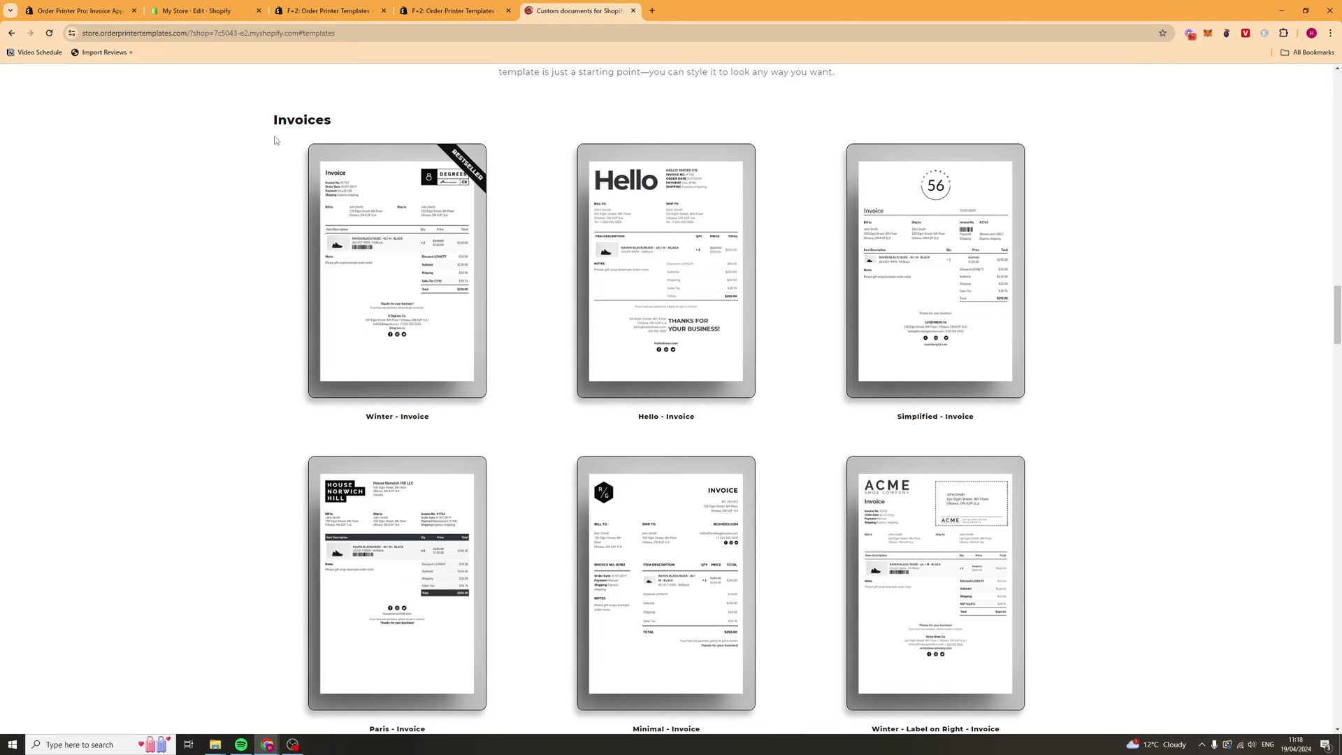
scroll(1159, 368, "down", 2)
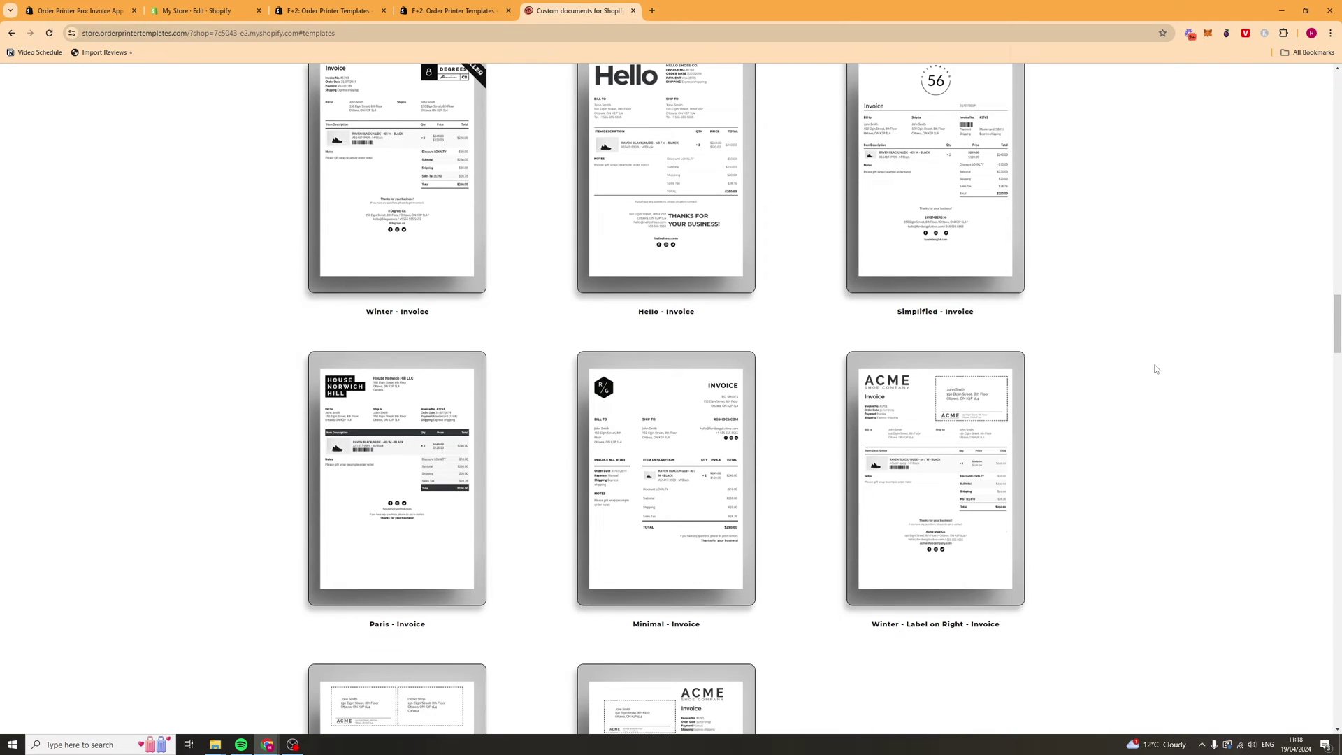
Step: Check the Paris - Invoice design's $29 one-time price and start a new template from it
left_click(396, 443)
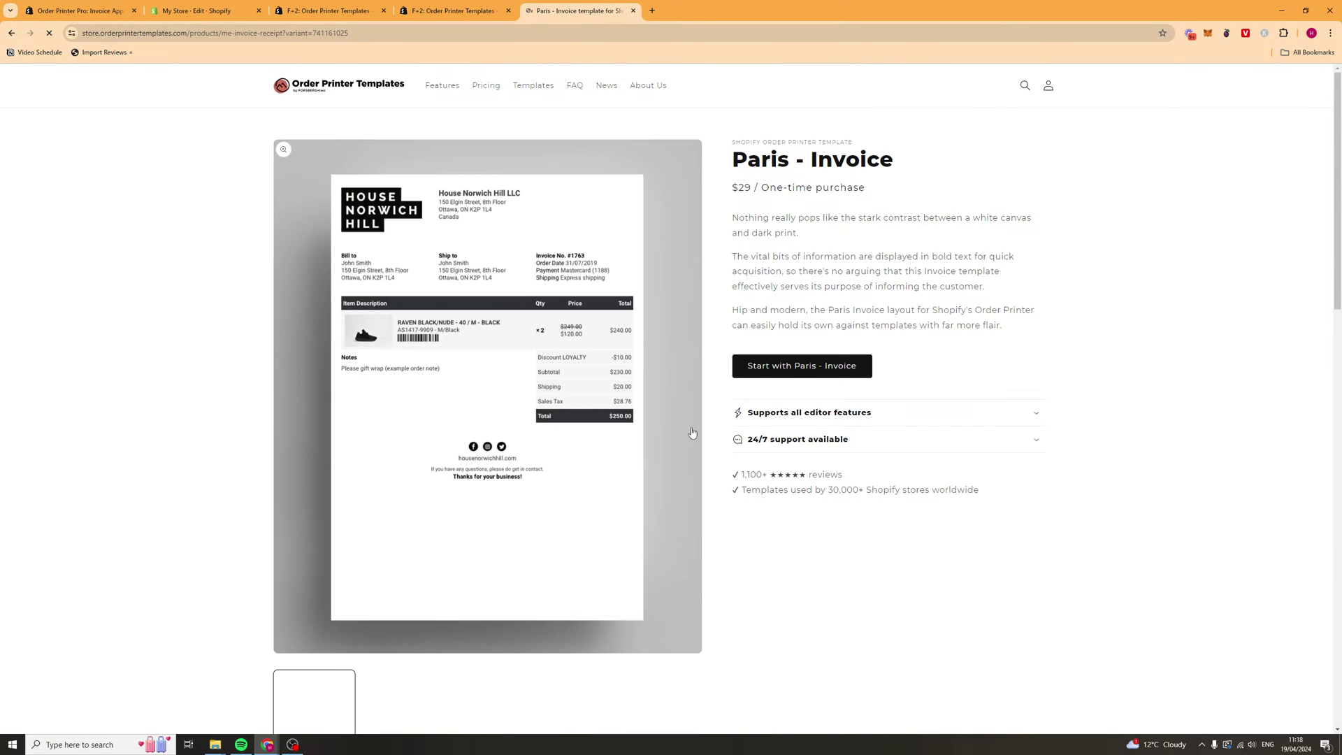
scroll(885, 613, "down", 1)
scroll(909, 434, "up", 1)
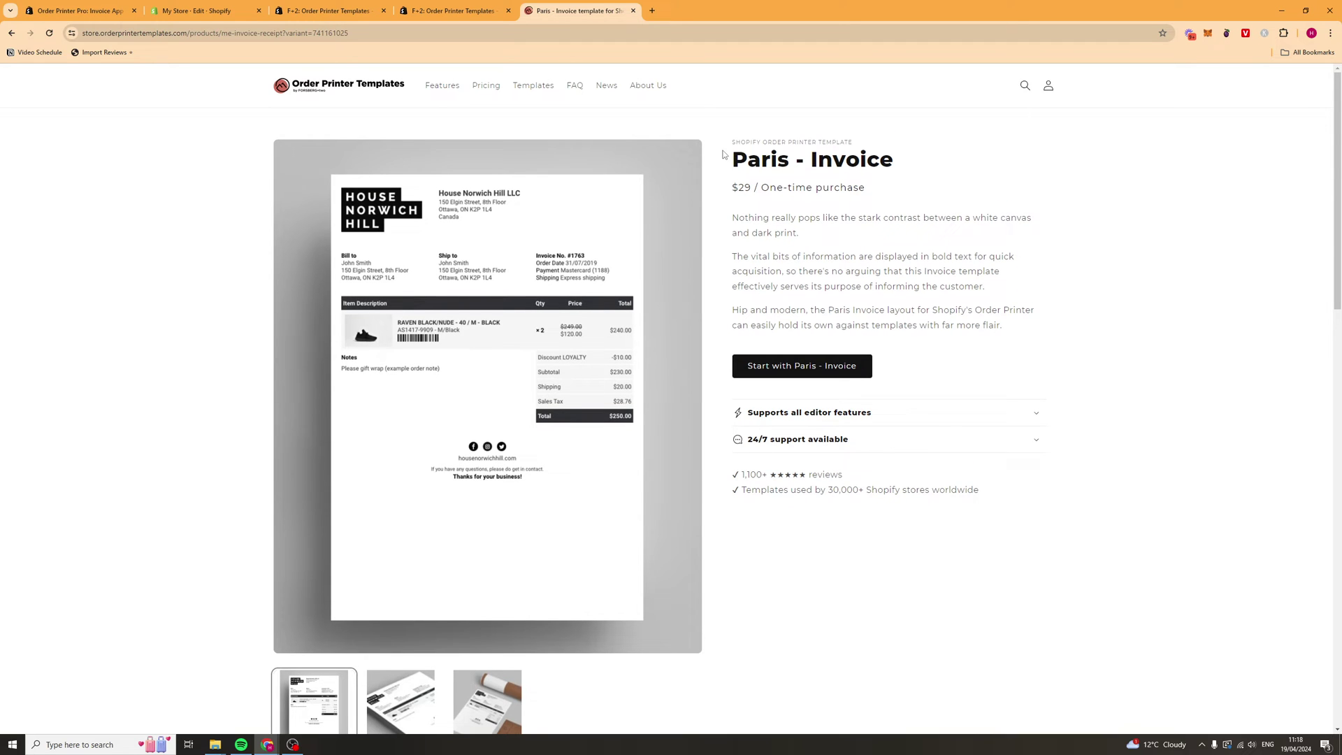
left_click_drag(723, 154, 950, 241)
left_click(786, 192)
left_click_drag(733, 189, 879, 196)
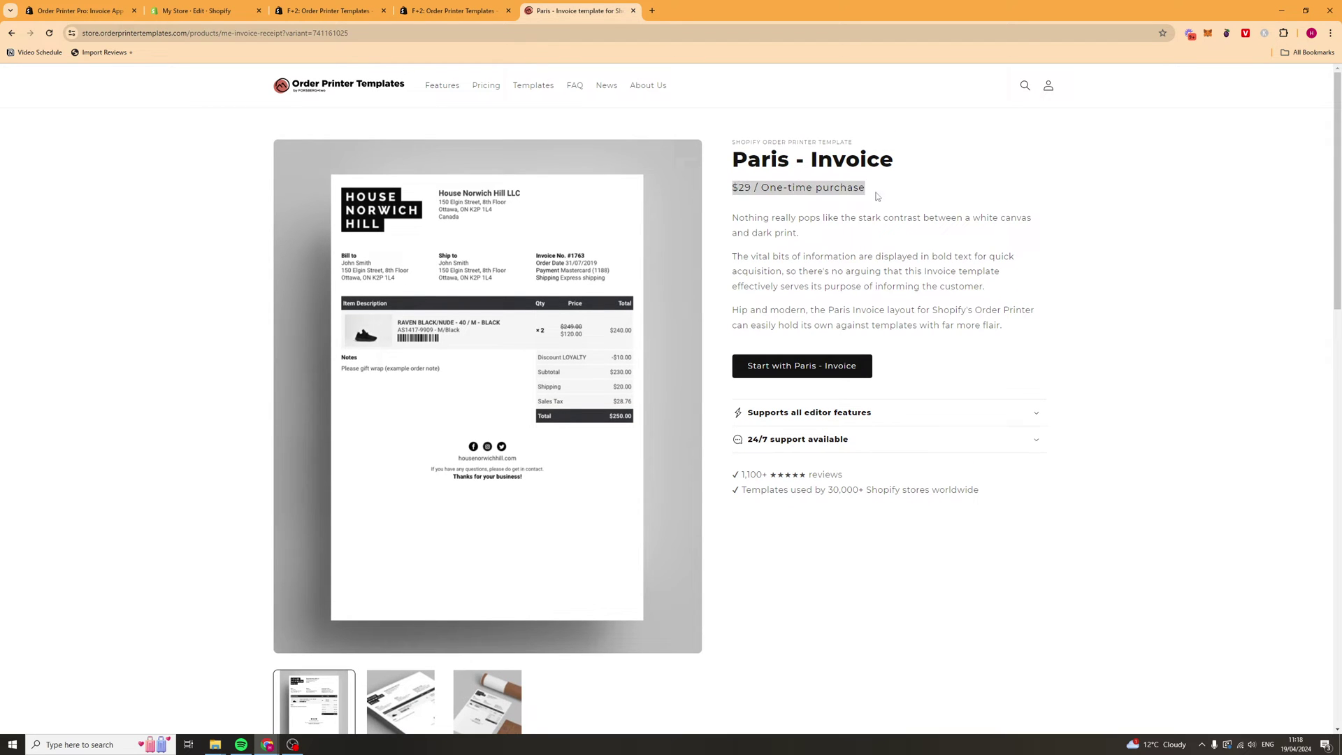
triple_click(839, 189)
left_click(751, 201)
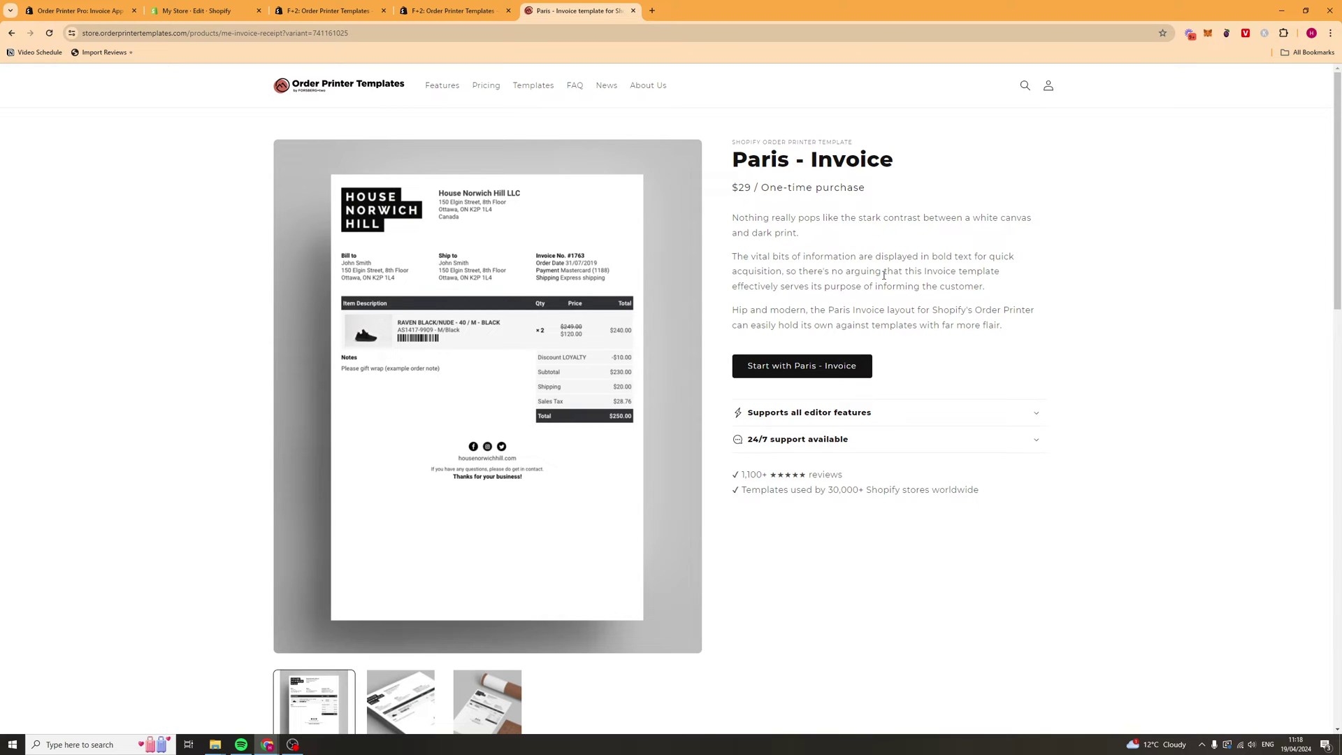
left_click(835, 370)
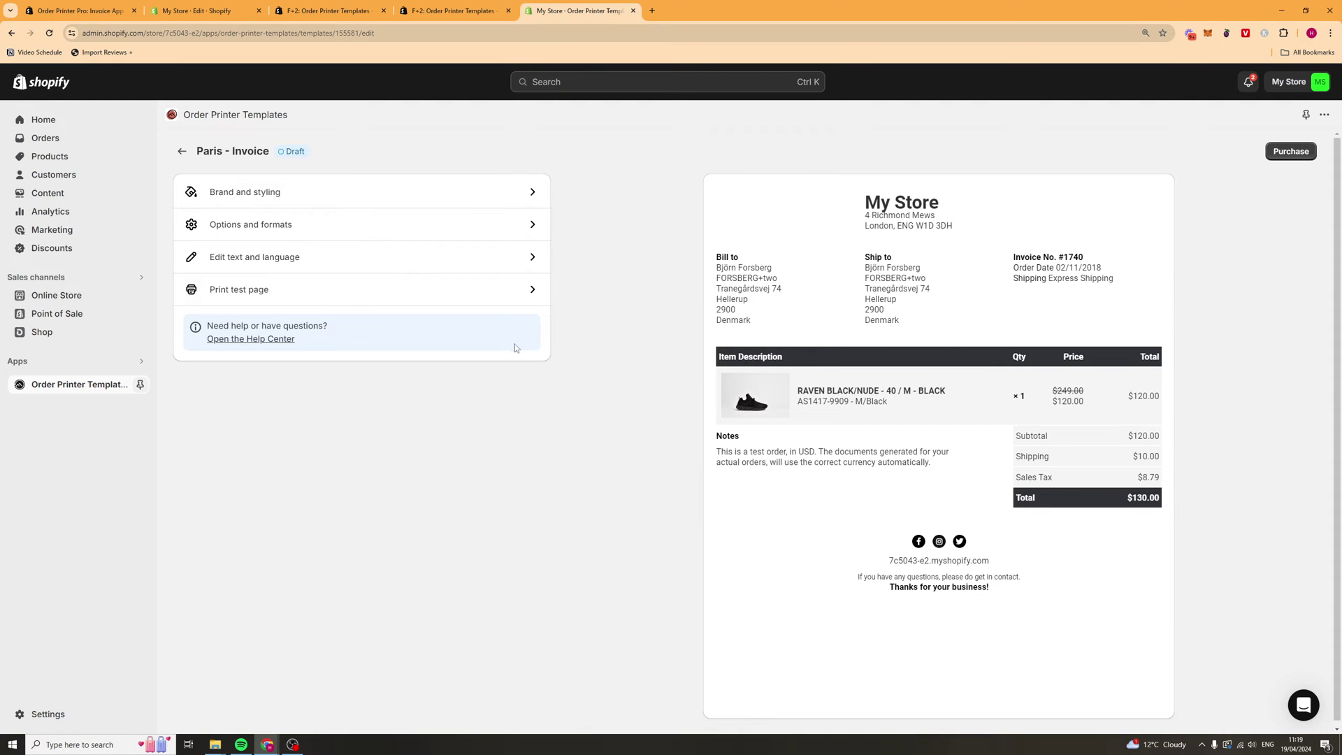
Step: Under Brand and styling, upload a logo and set the heading font to Poppins
left_click(403, 190)
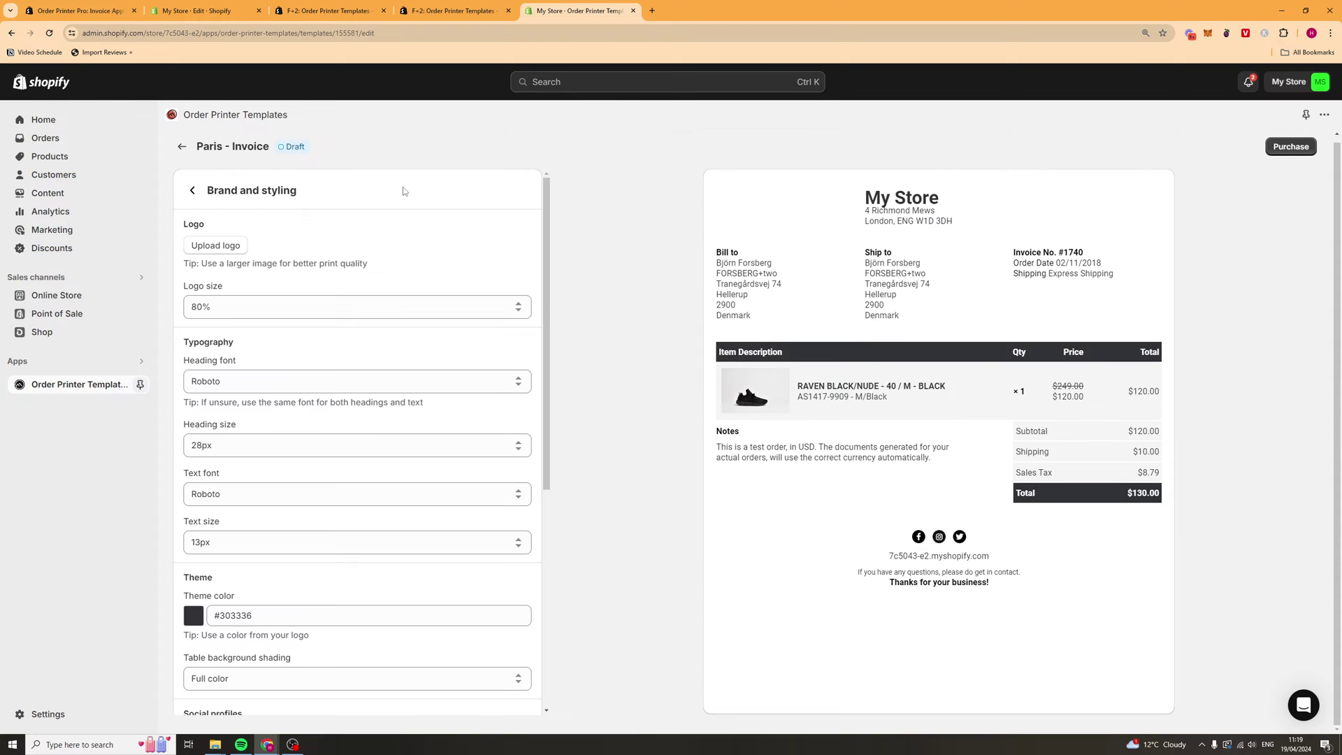
left_click(210, 246)
scroll(293, 307, "down", 1)
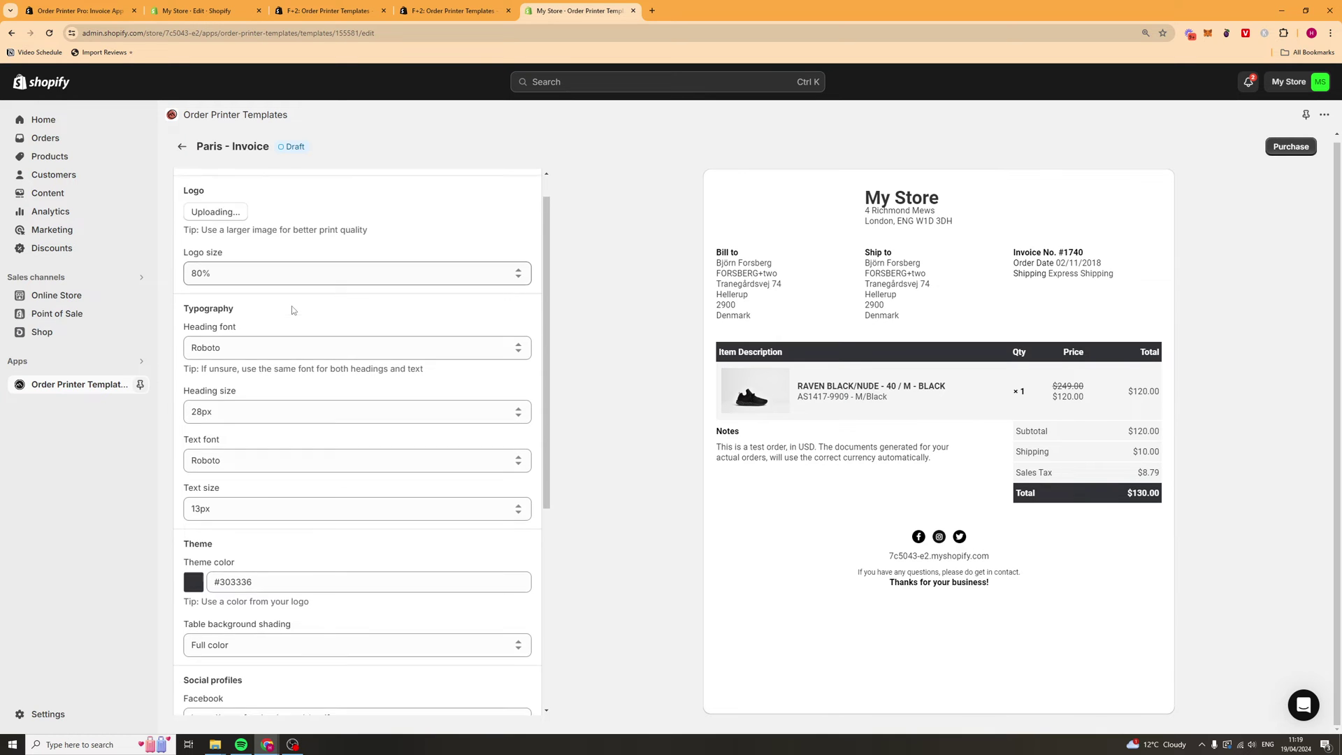
left_click(251, 335)
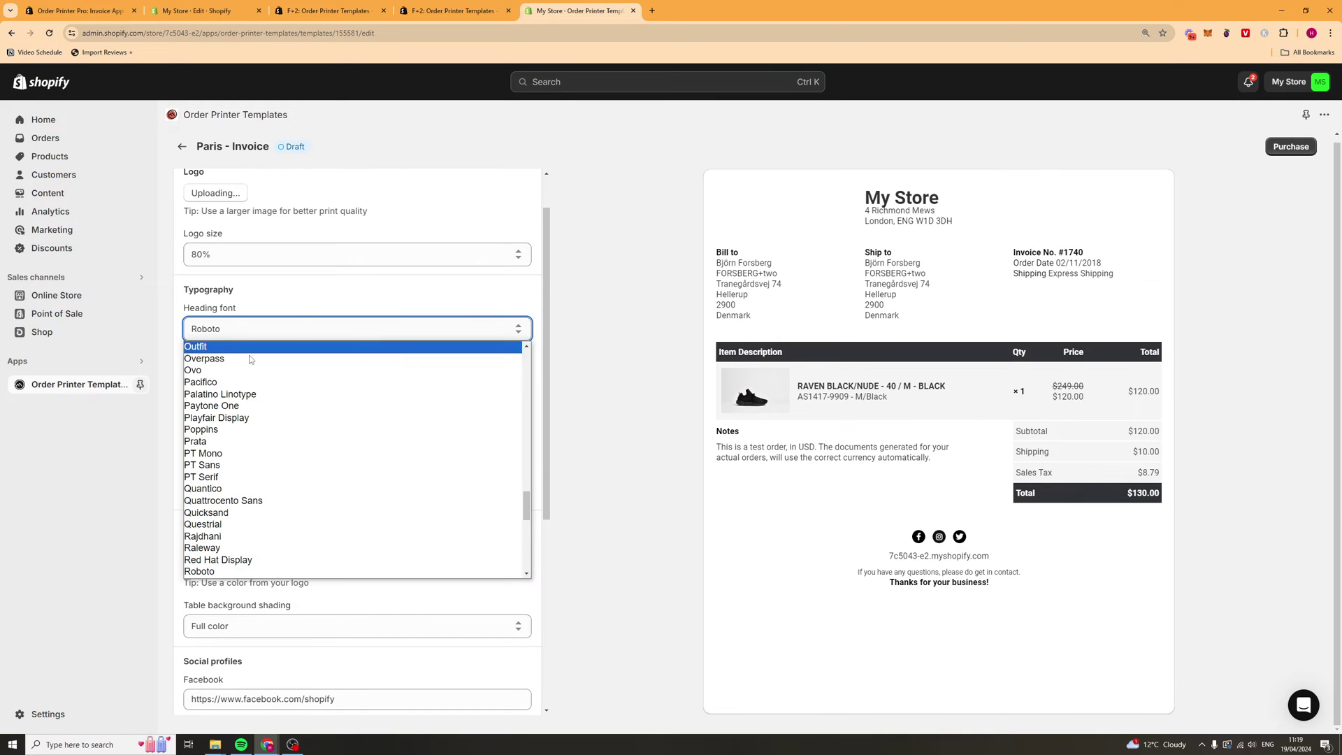
left_click(226, 430)
scroll(309, 337, "down", 1)
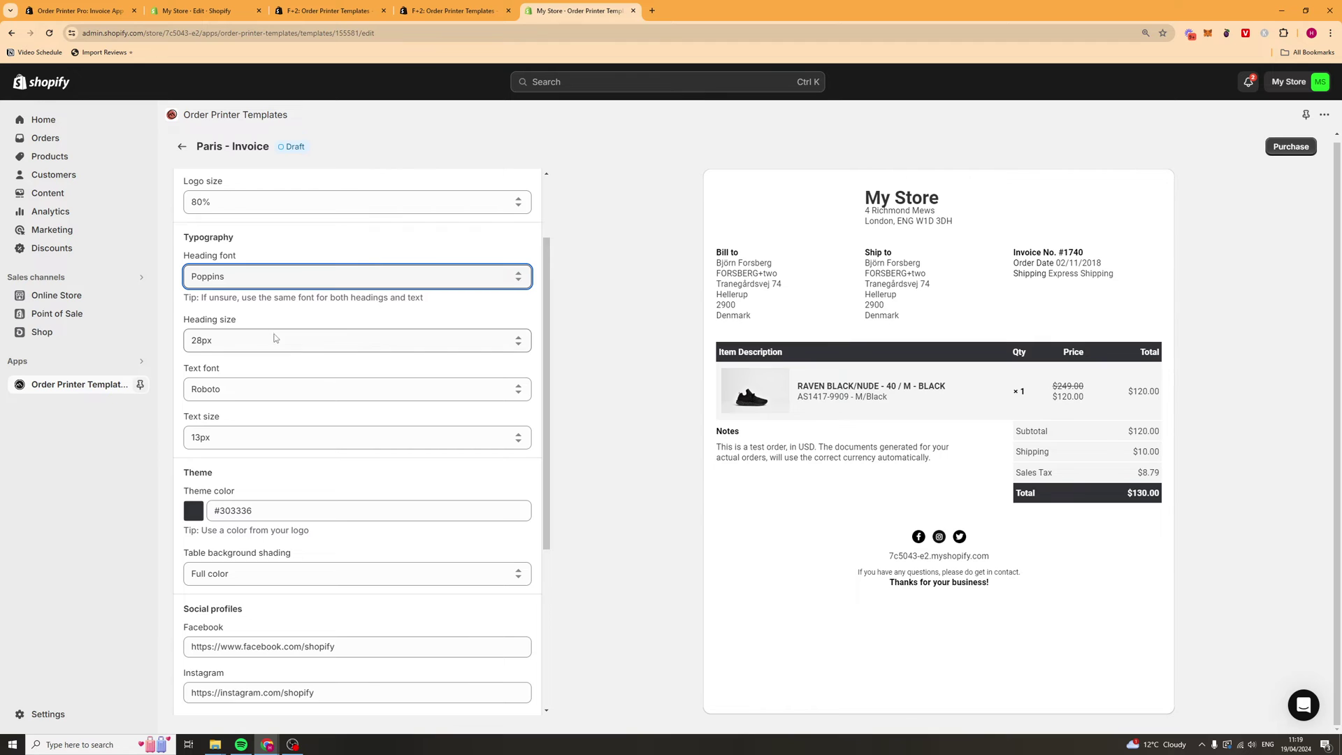
left_click(283, 389)
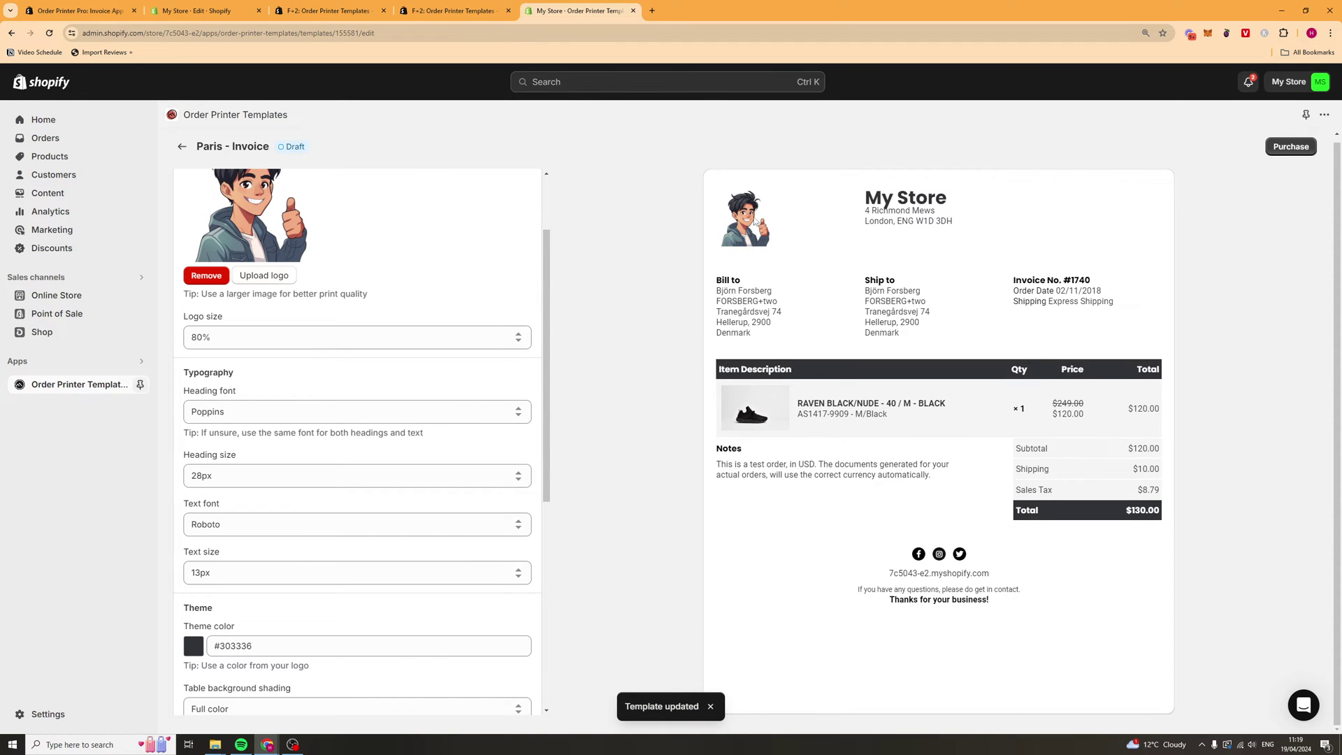
scroll(304, 449, "down", 2)
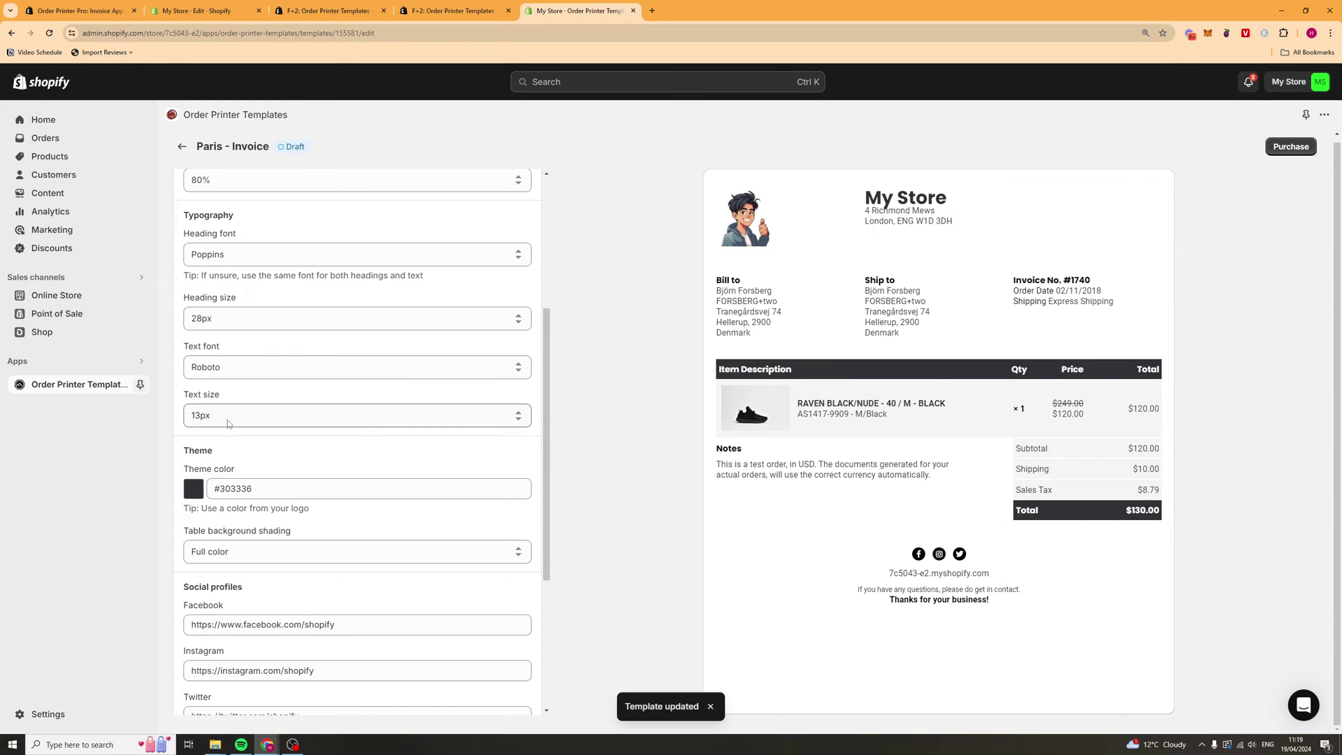
Step: Set the theme colour to #0080FF blue and check the preview
left_click(193, 489)
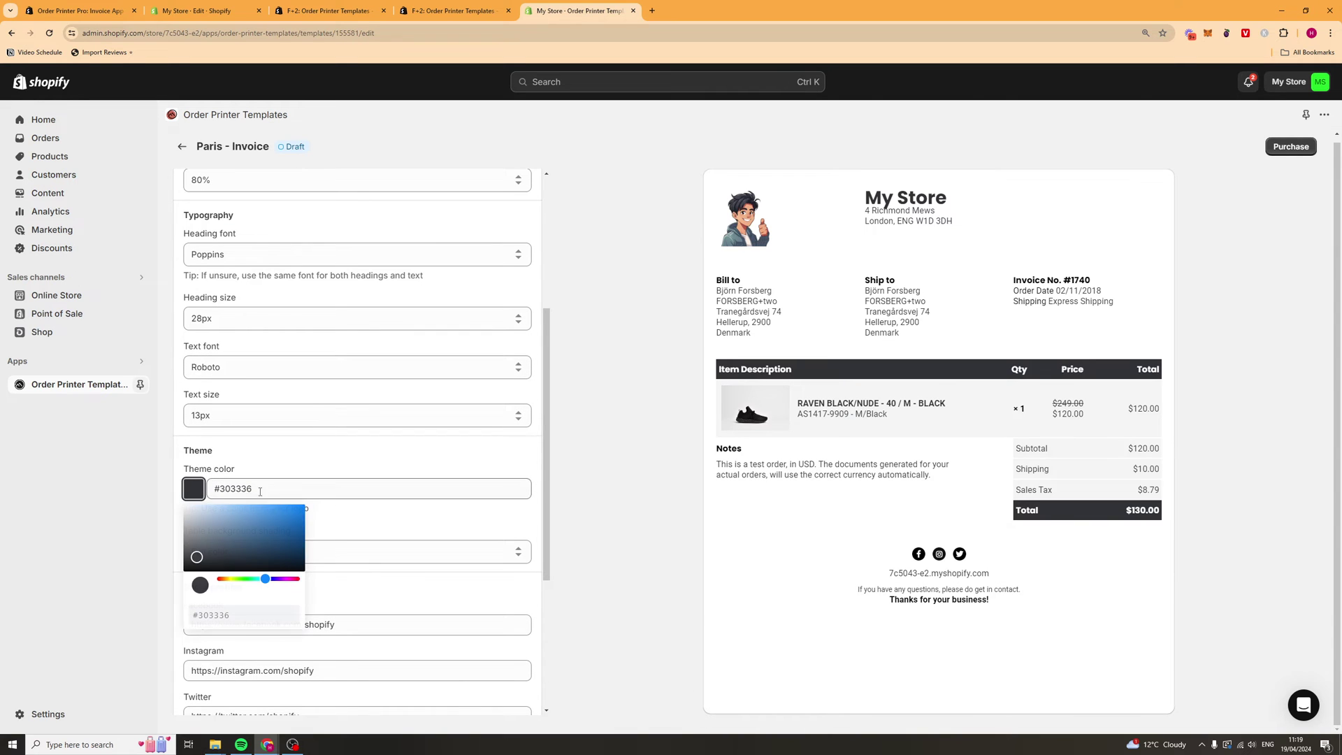
left_click(302, 507)
left_click(399, 459)
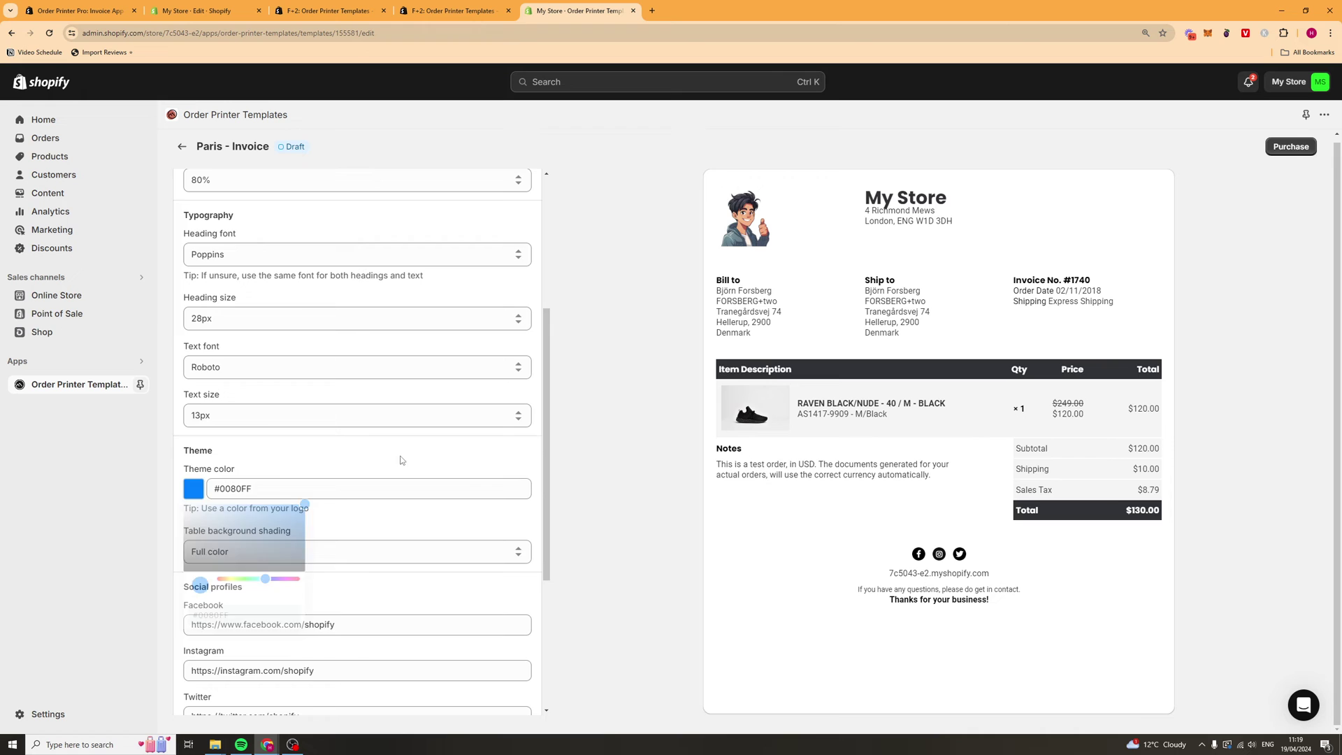
scroll(384, 354, "down", 3)
scroll(347, 461, "up", 2)
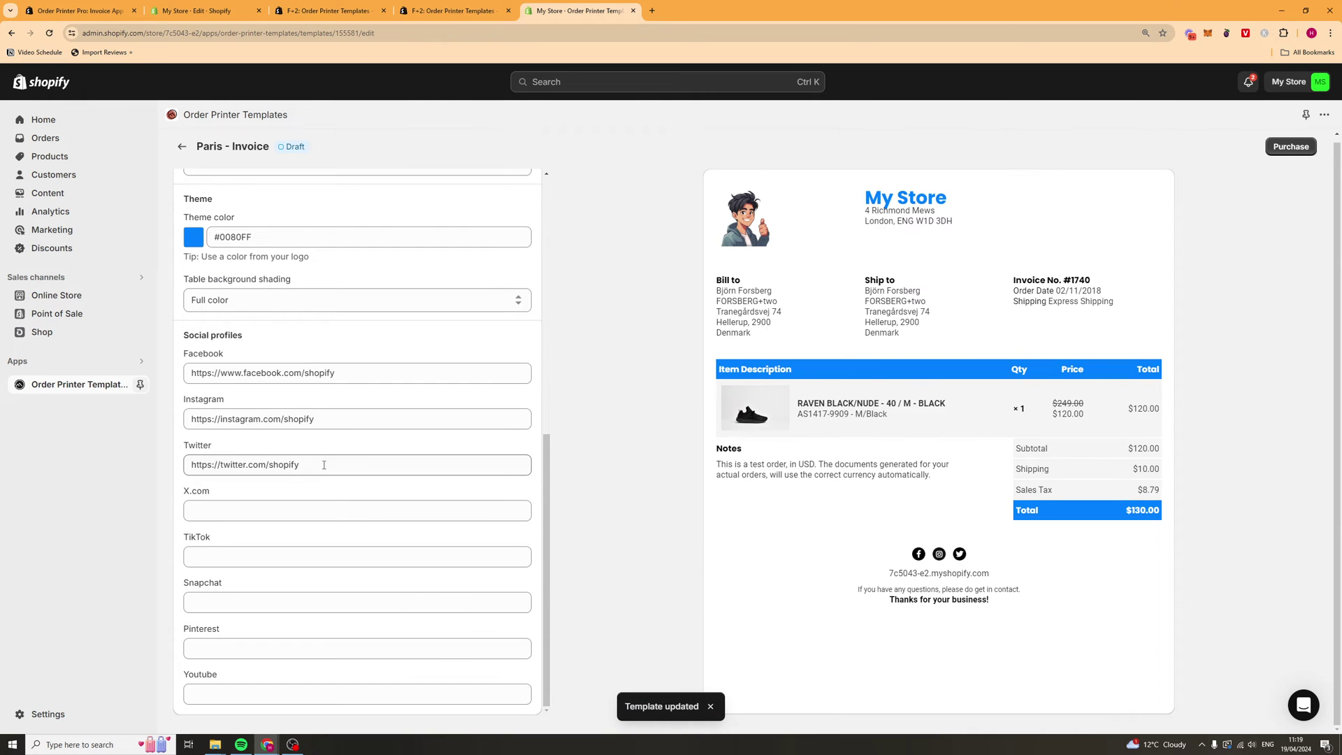
scroll(314, 469, "down", 1)
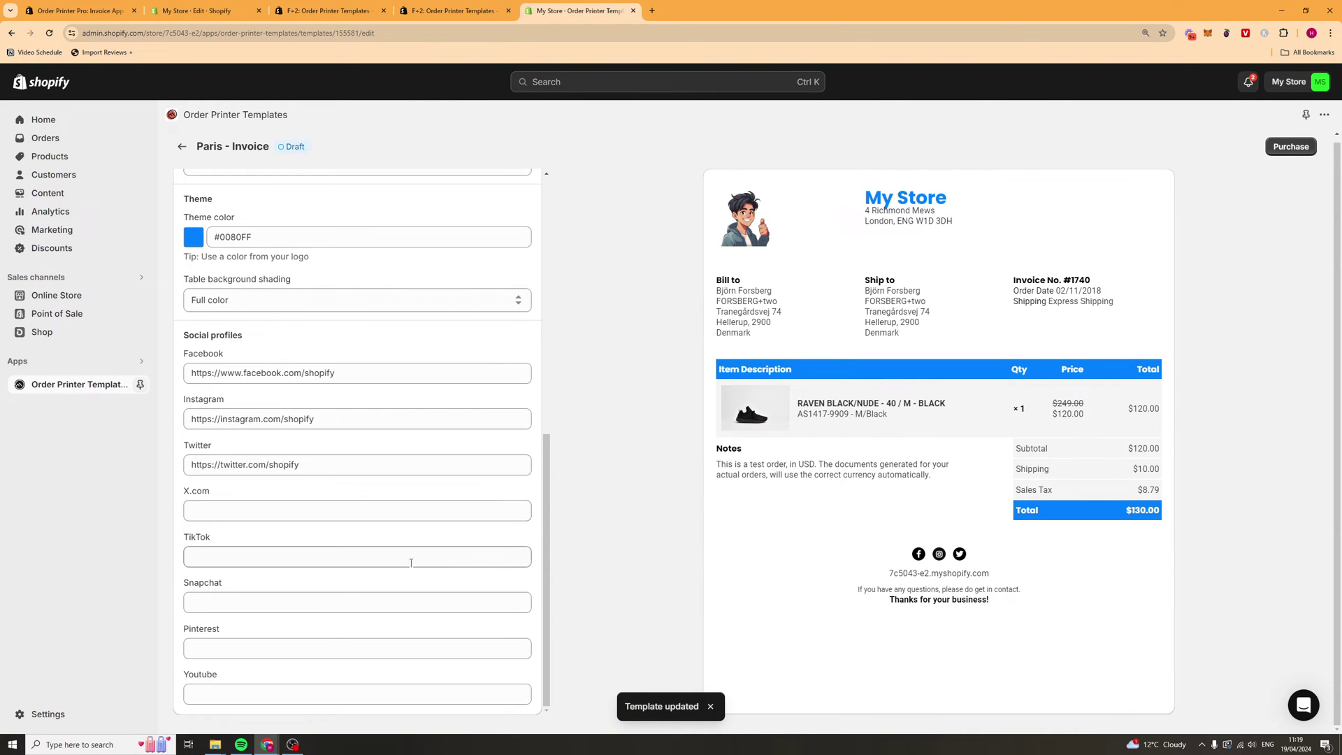
scroll(454, 447, "up", 4)
scroll(491, 438, "up", 5)
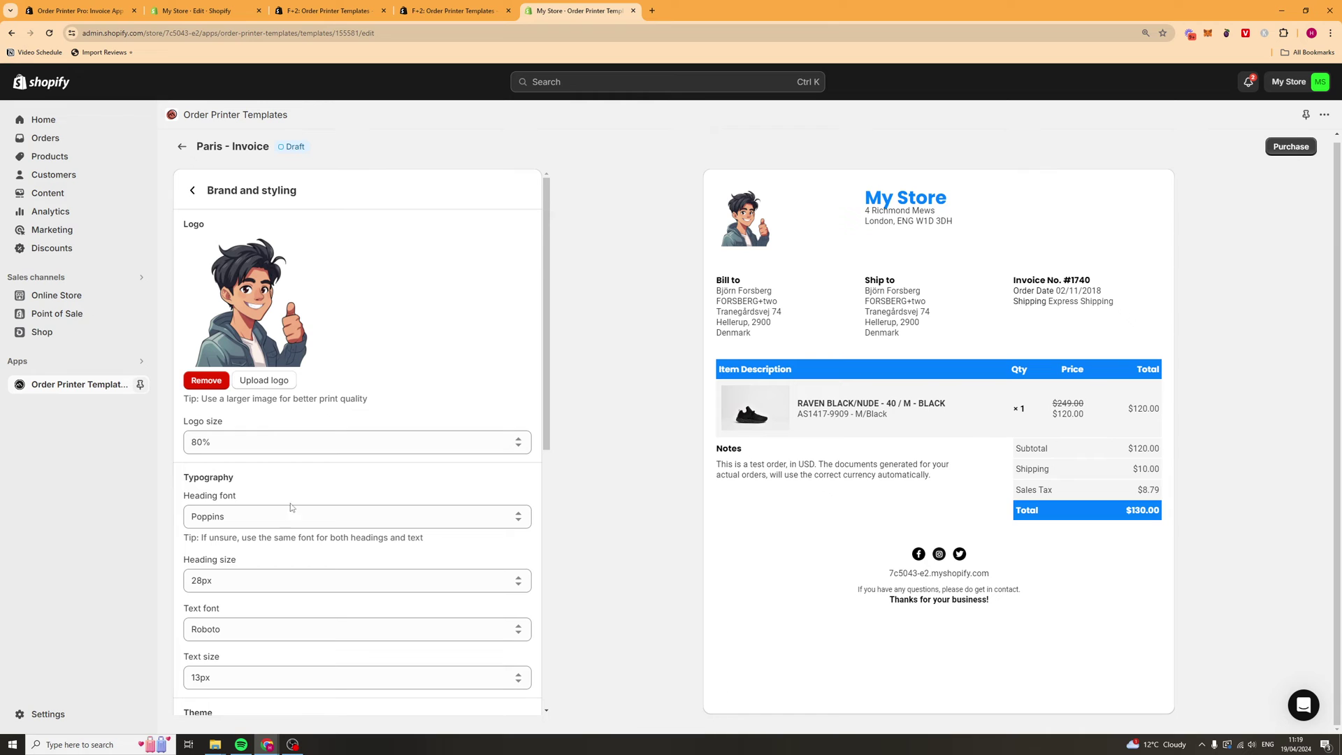
left_click(189, 186)
Step: Set the address format to United Kingdom, keeping the 19/04/2024 date format
left_click(410, 221)
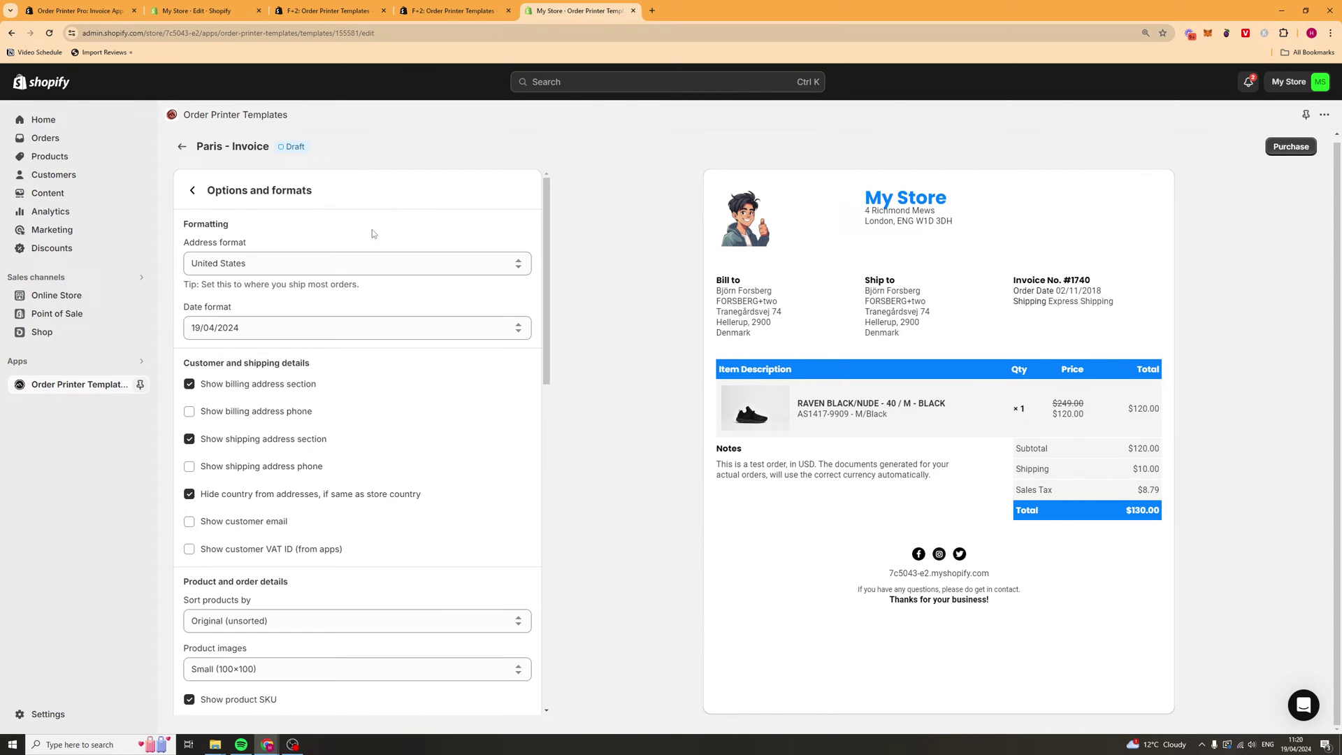
left_click(262, 263)
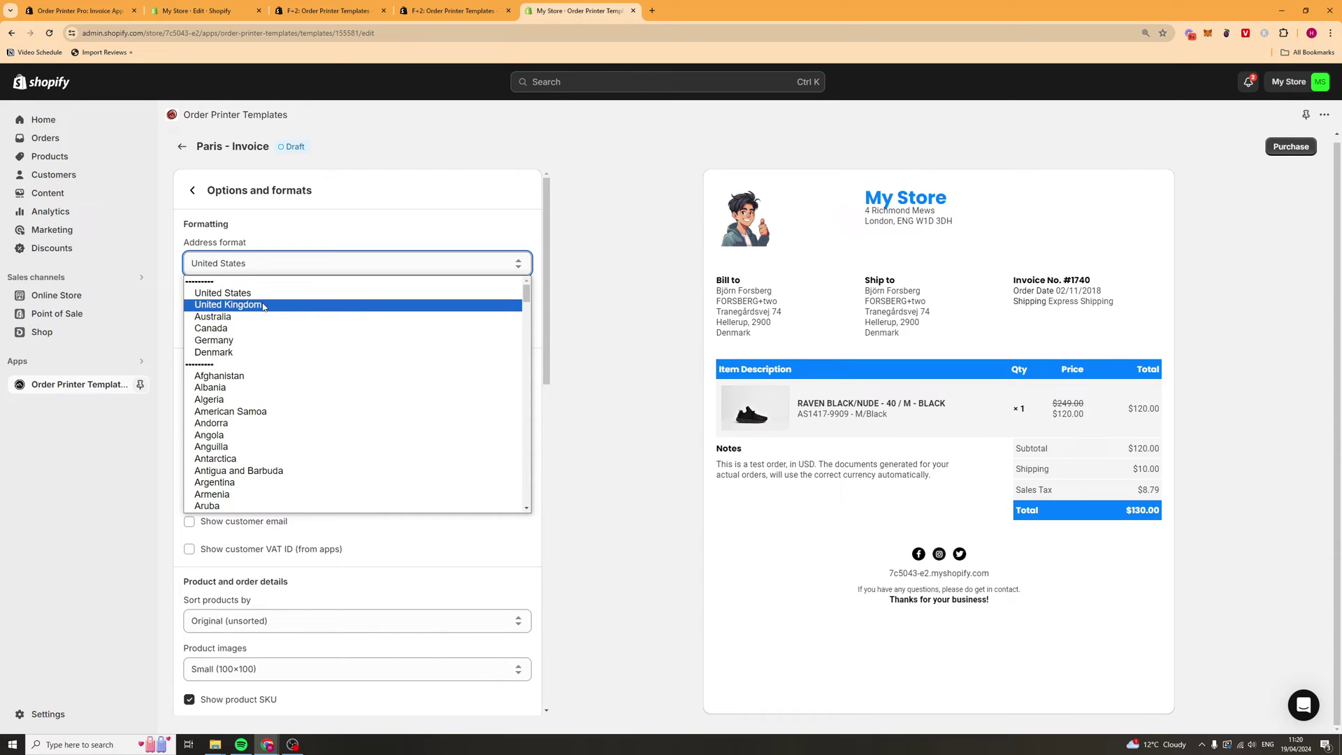
left_click(262, 263)
left_click(262, 263)
left_click(271, 305)
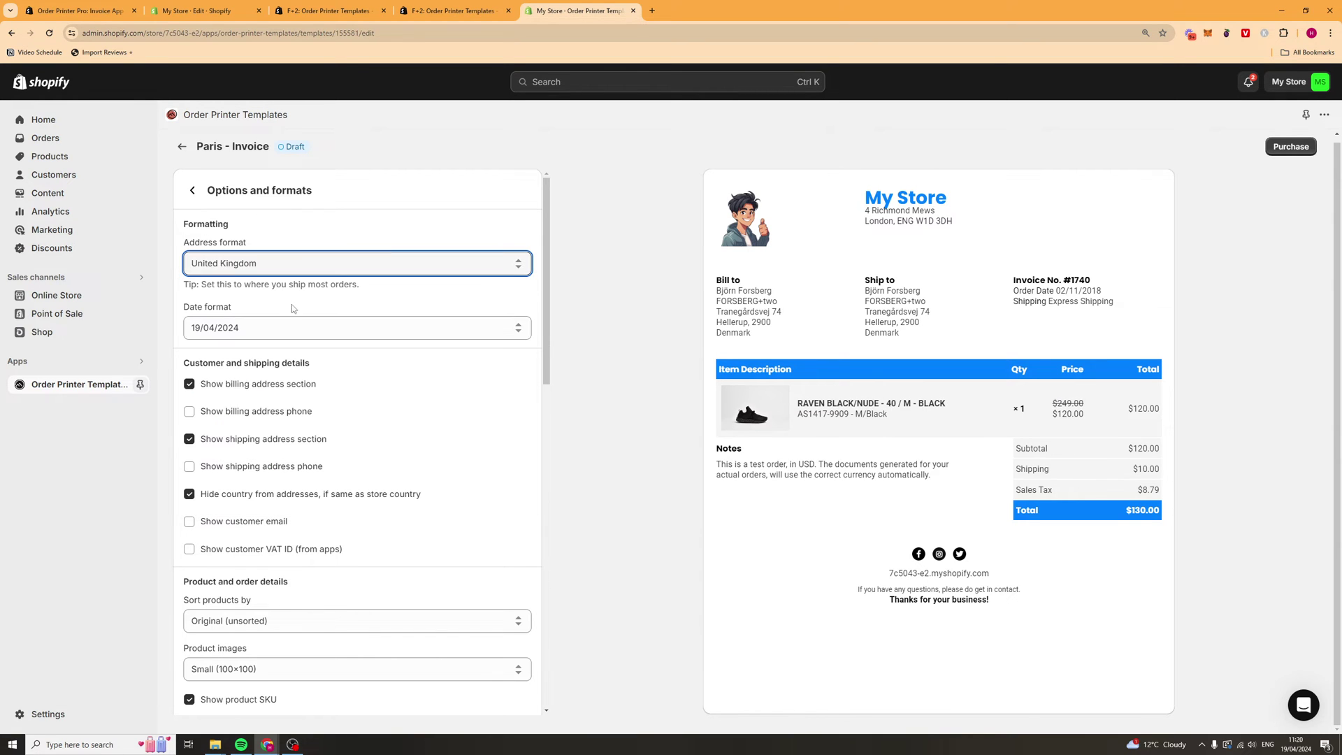
left_click(244, 328)
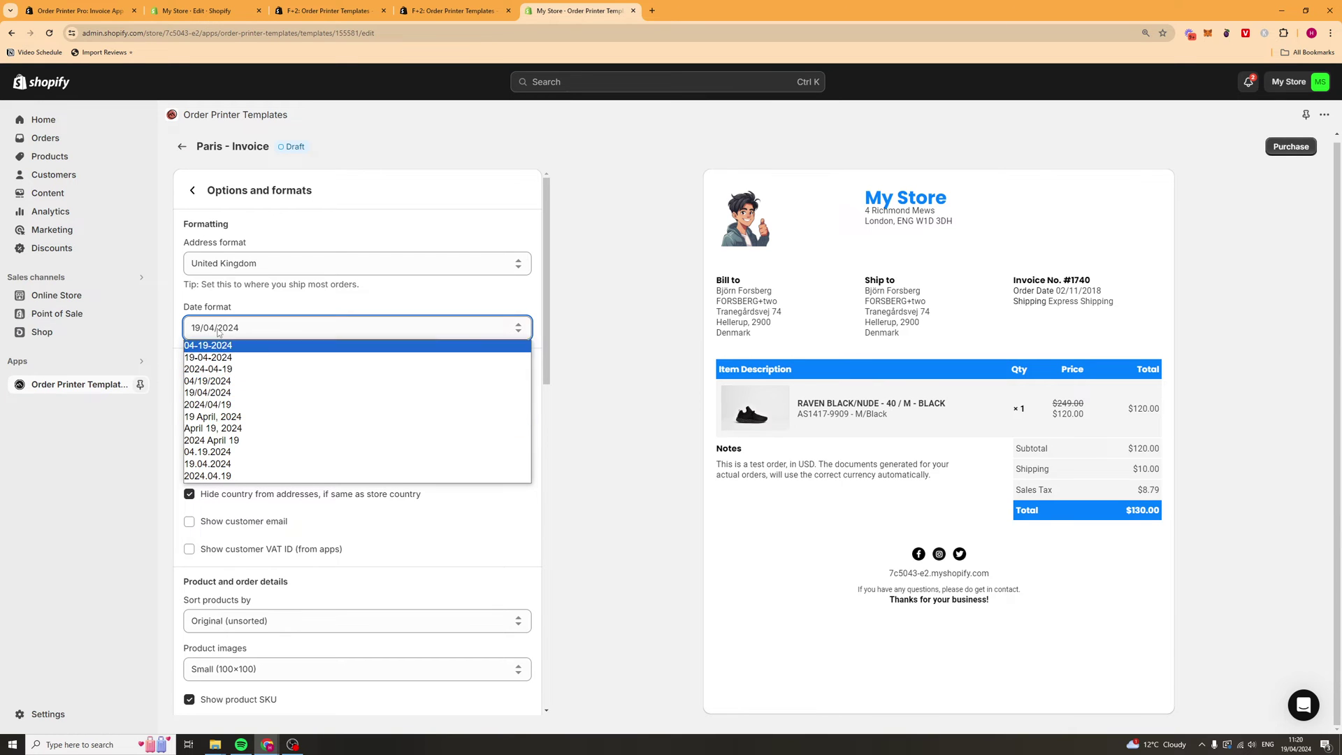
left_click(293, 296)
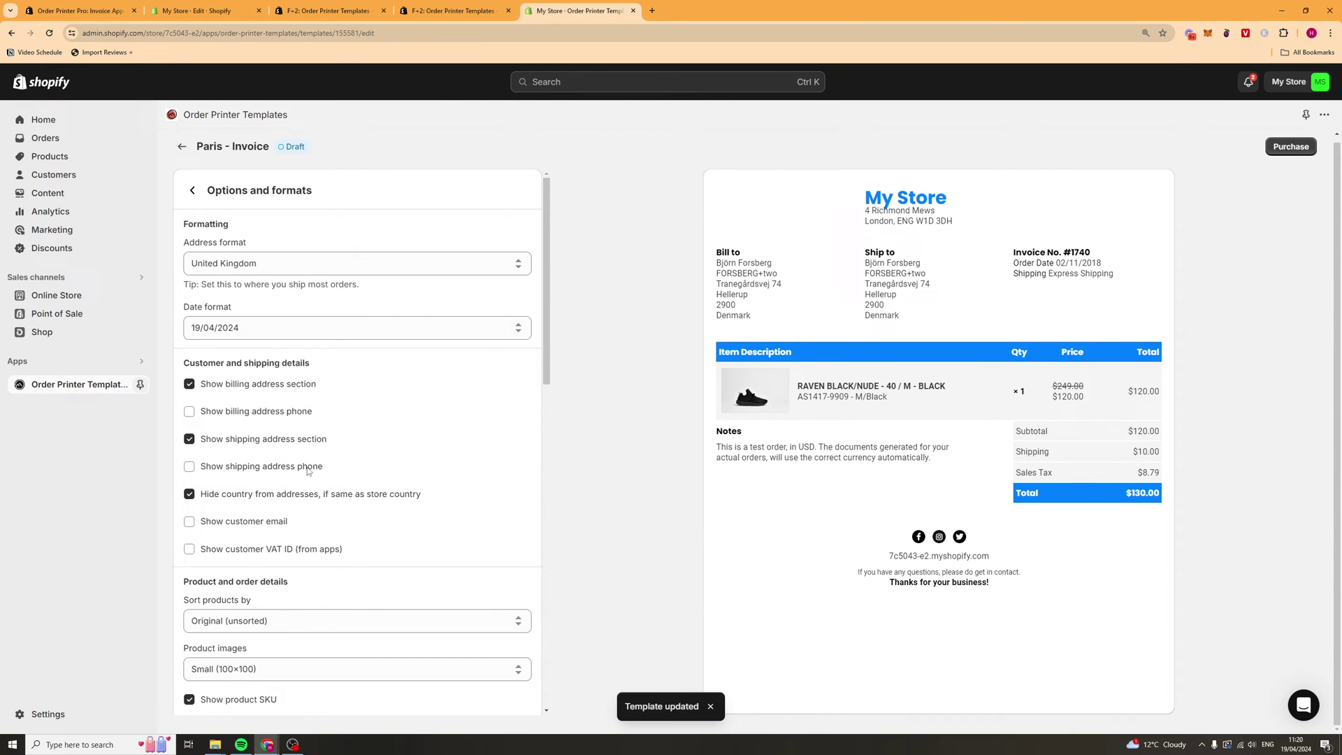
scroll(246, 318, "down", 2)
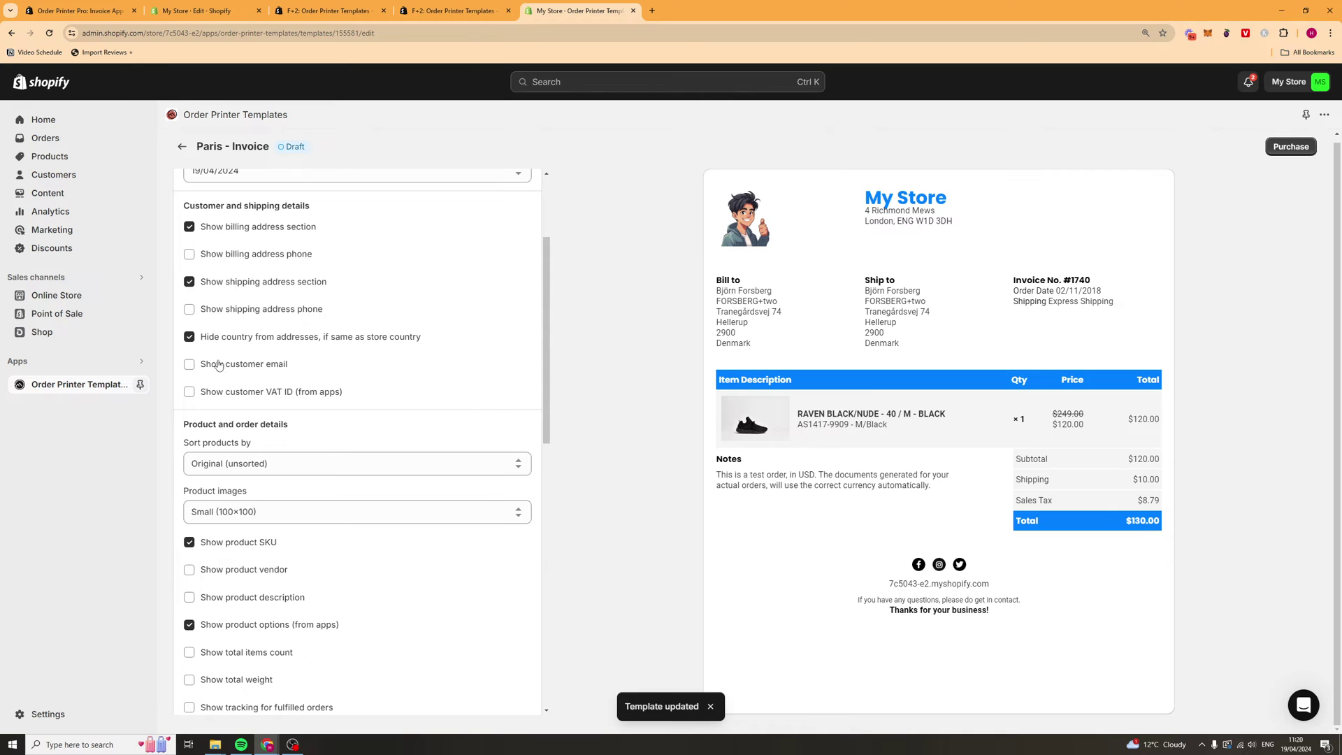
scroll(258, 377, "down", 2)
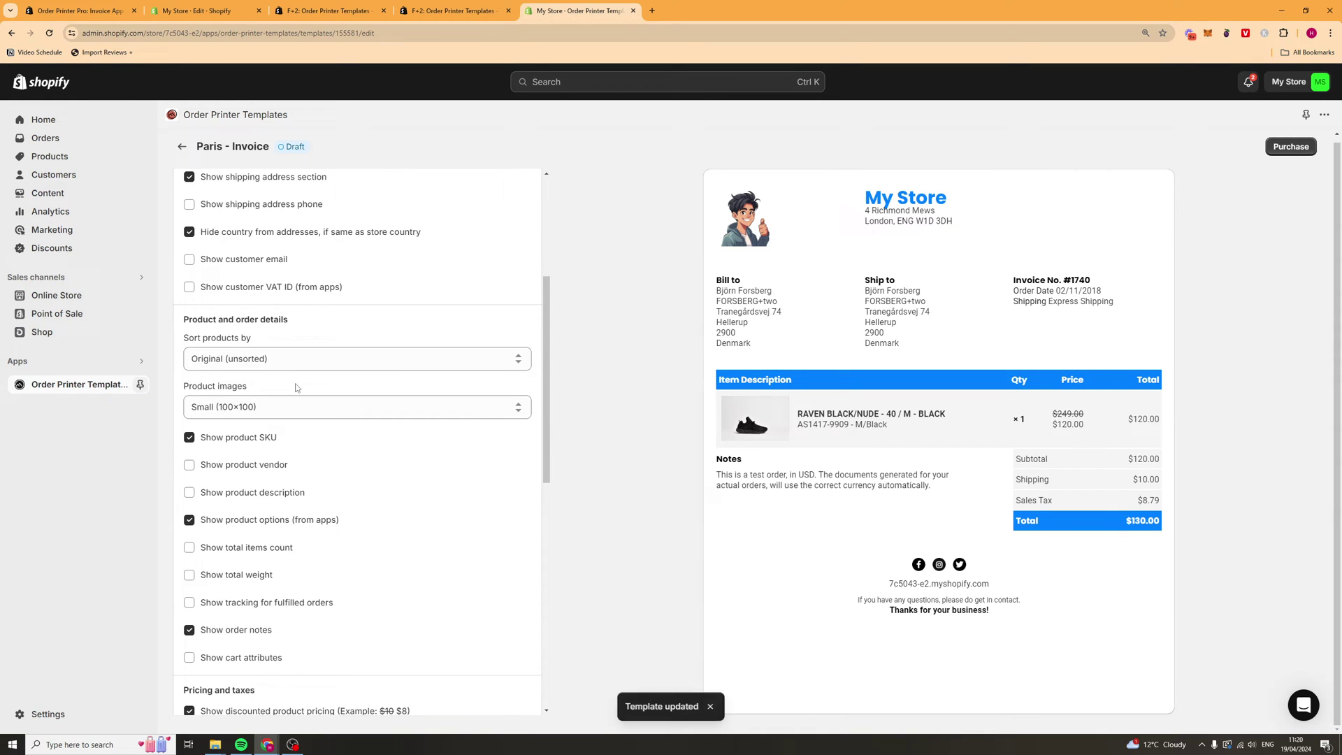
Step: Sort products by Product SKU, keeping product images at Small (100×100)
left_click(294, 359)
left_click(263, 459)
left_click(328, 359)
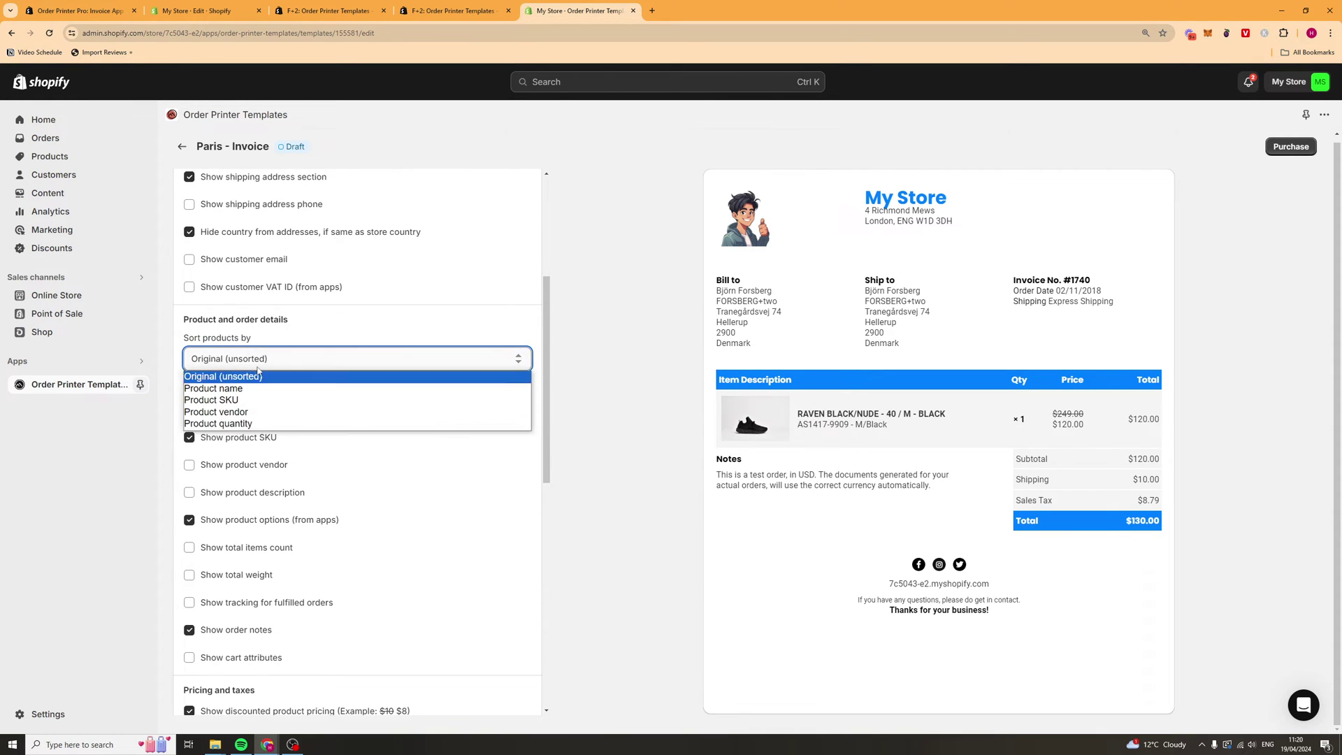
left_click(346, 399)
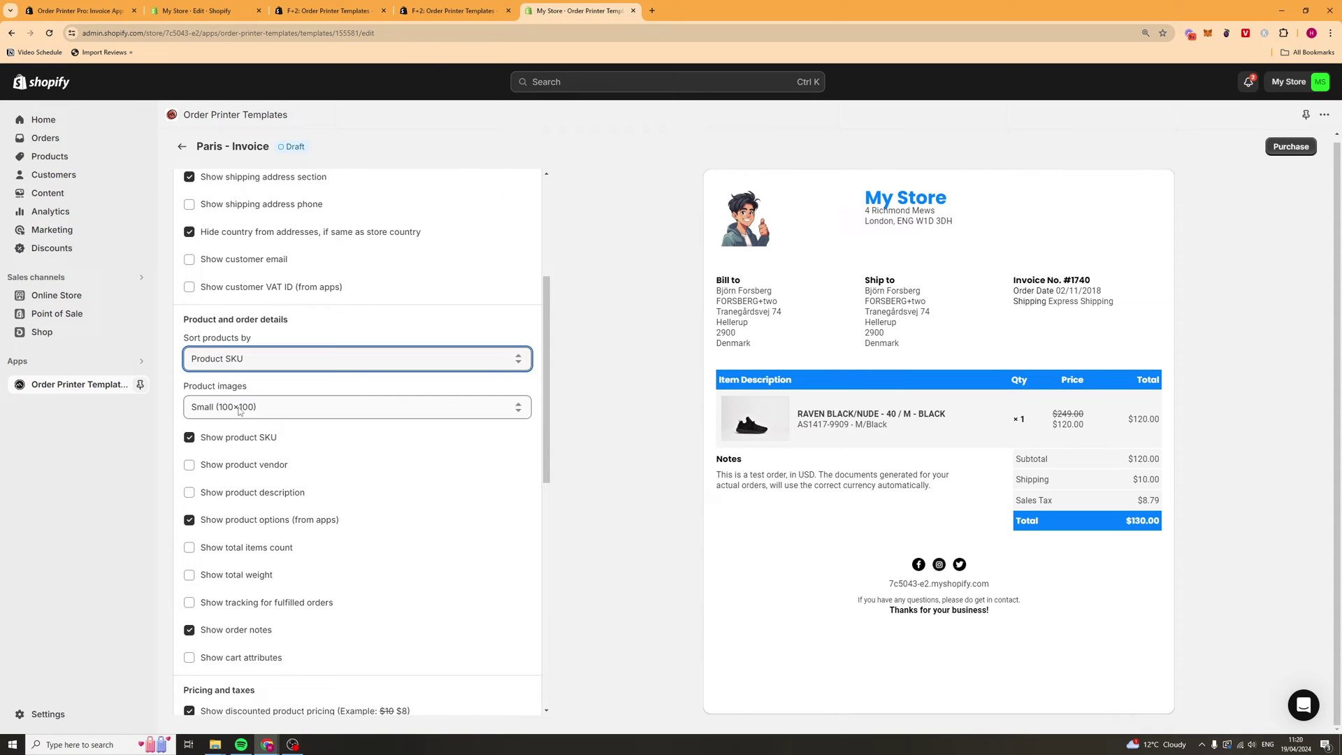
left_click(273, 407)
left_click(403, 413)
scroll(378, 407, "down", 2)
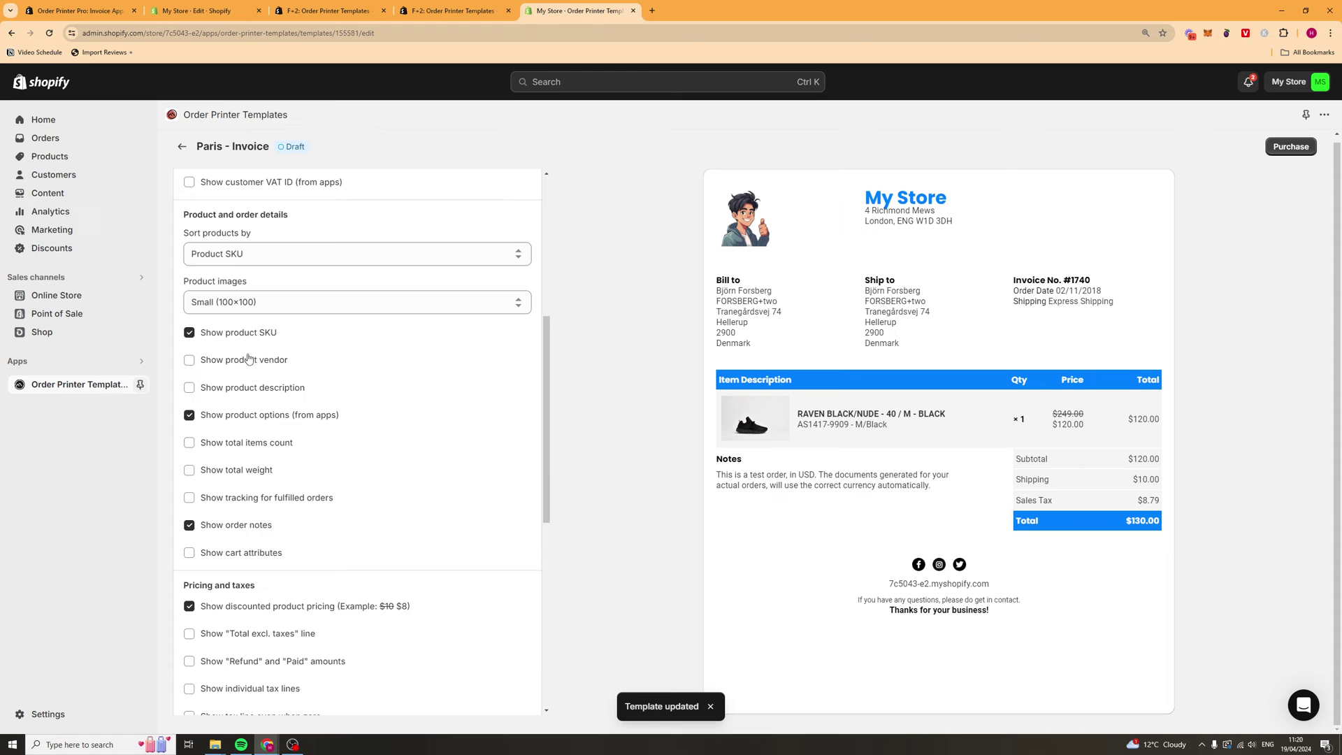
scroll(255, 335, "down", 4)
scroll(254, 333, "down", 3)
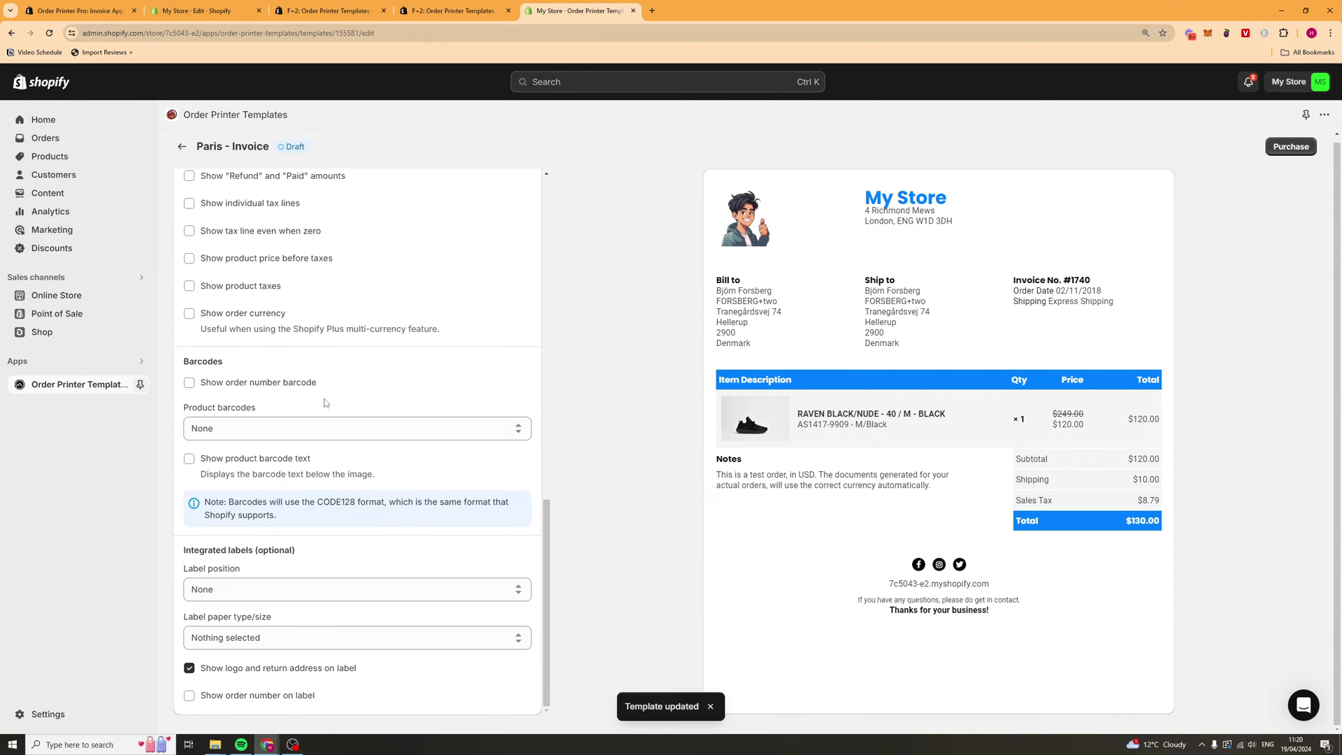
scroll(442, 374, "up", 2)
scroll(557, 328, "up", 10)
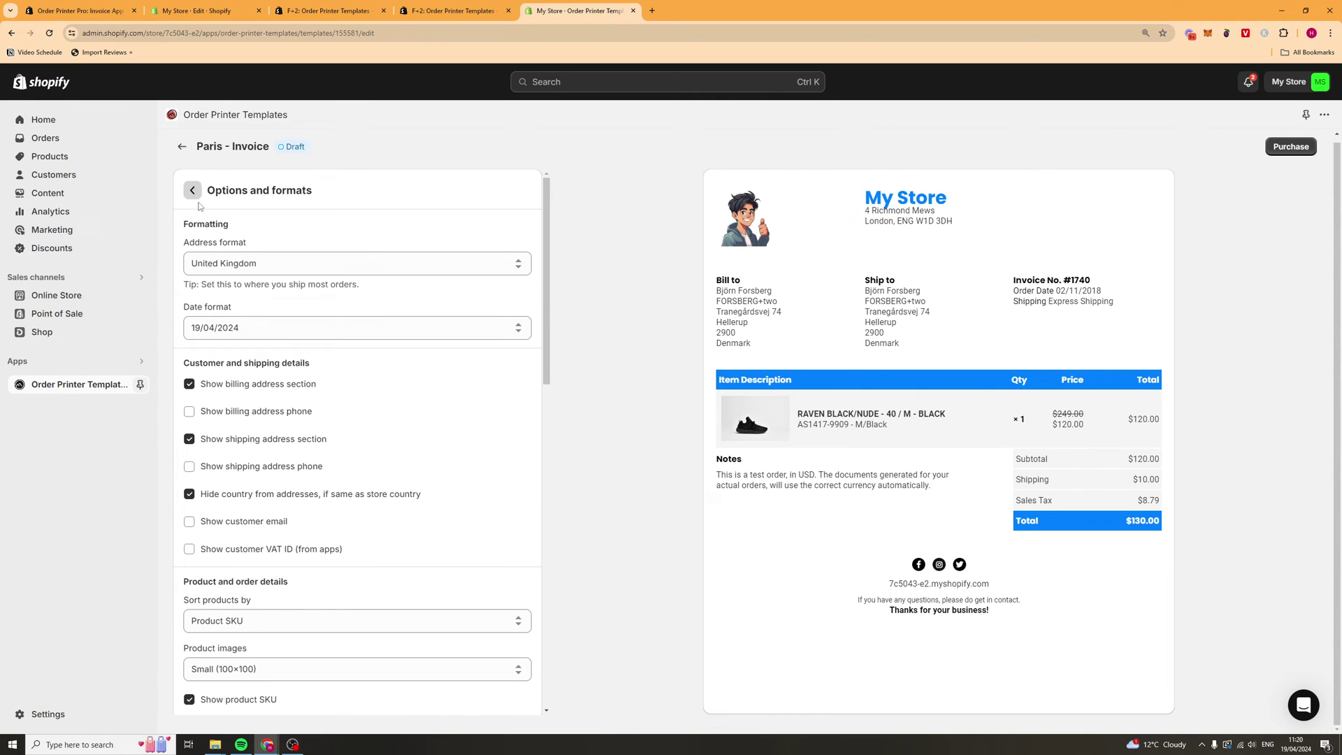
Step: Open the template language dialog from text and language settings, dismiss it unchanged, and go back
left_click(188, 184)
left_click(369, 260)
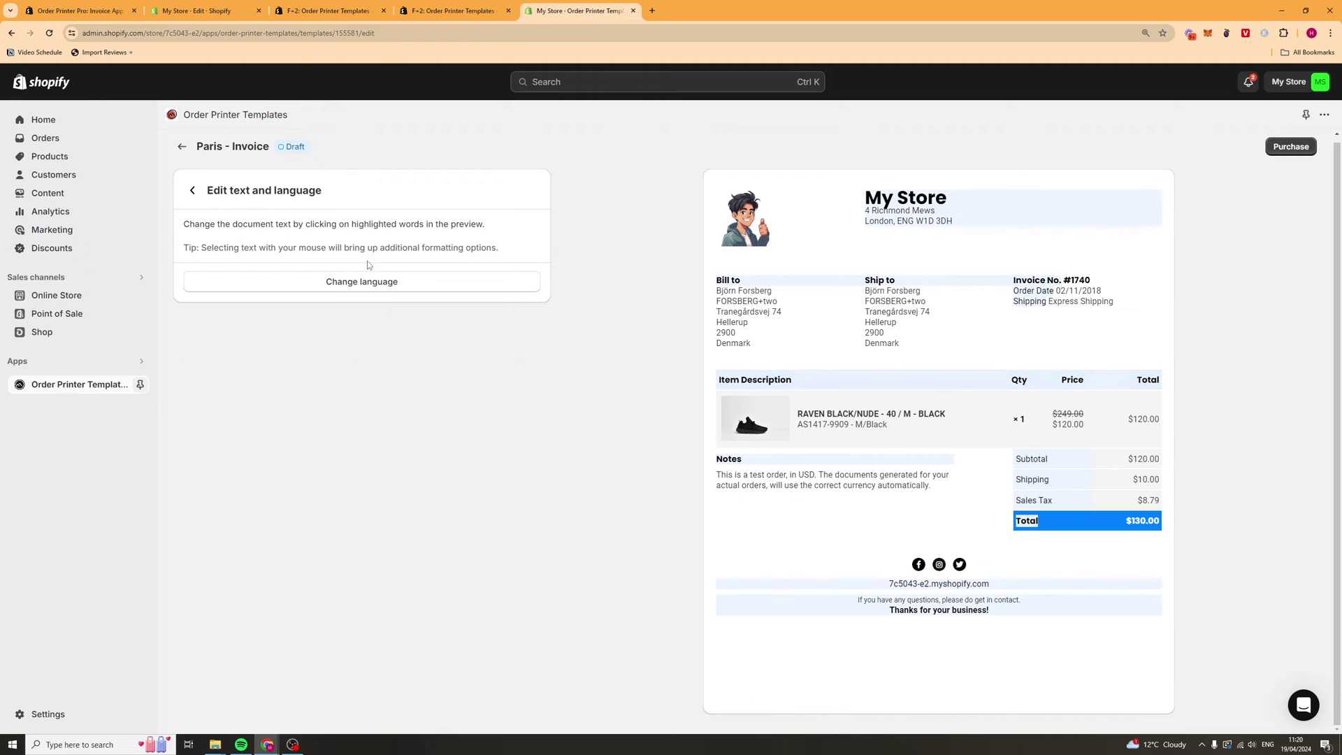
left_click(364, 288)
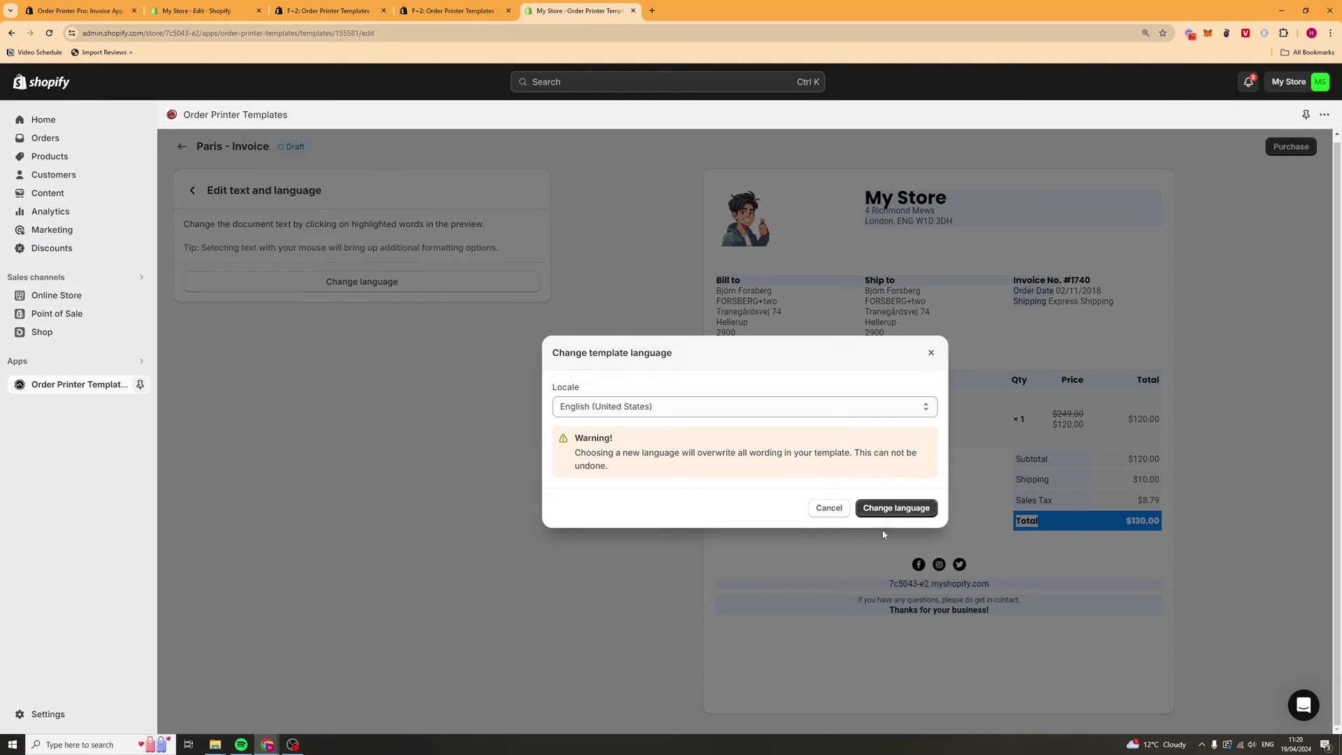
left_click(929, 353)
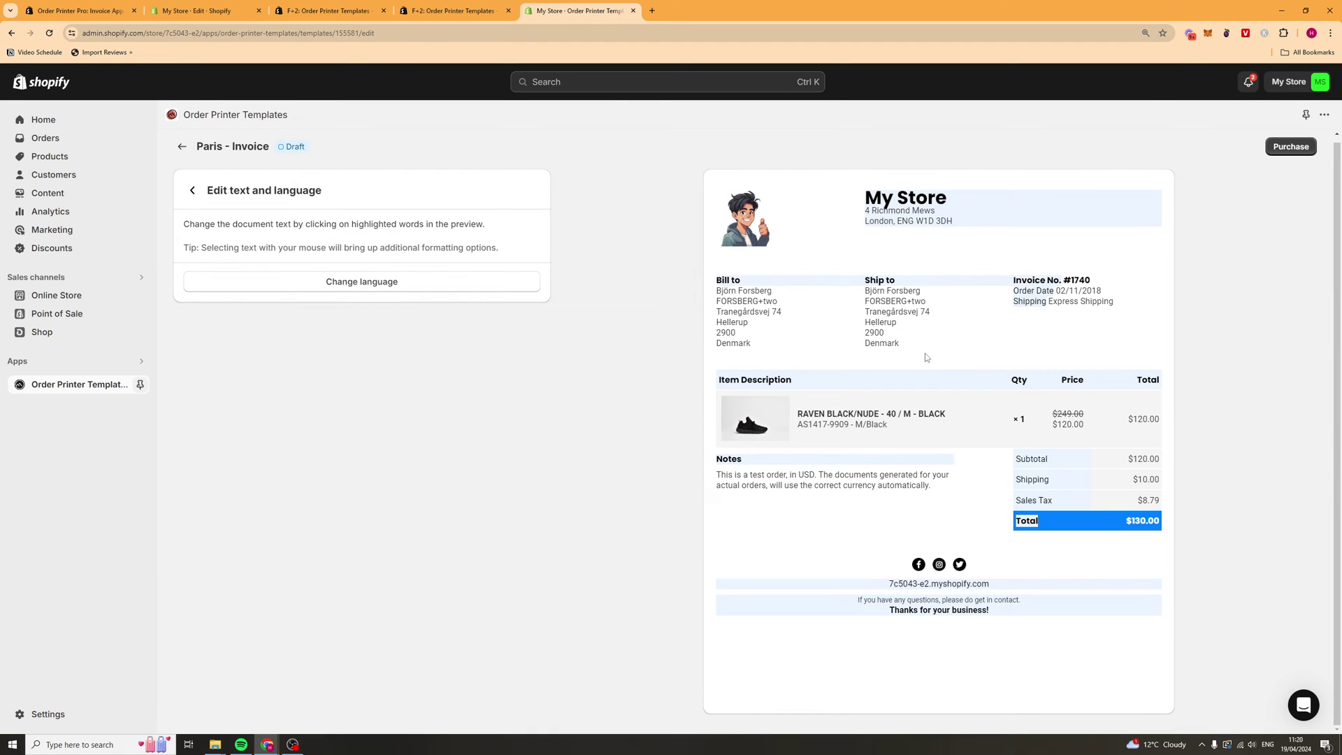
left_click(181, 146)
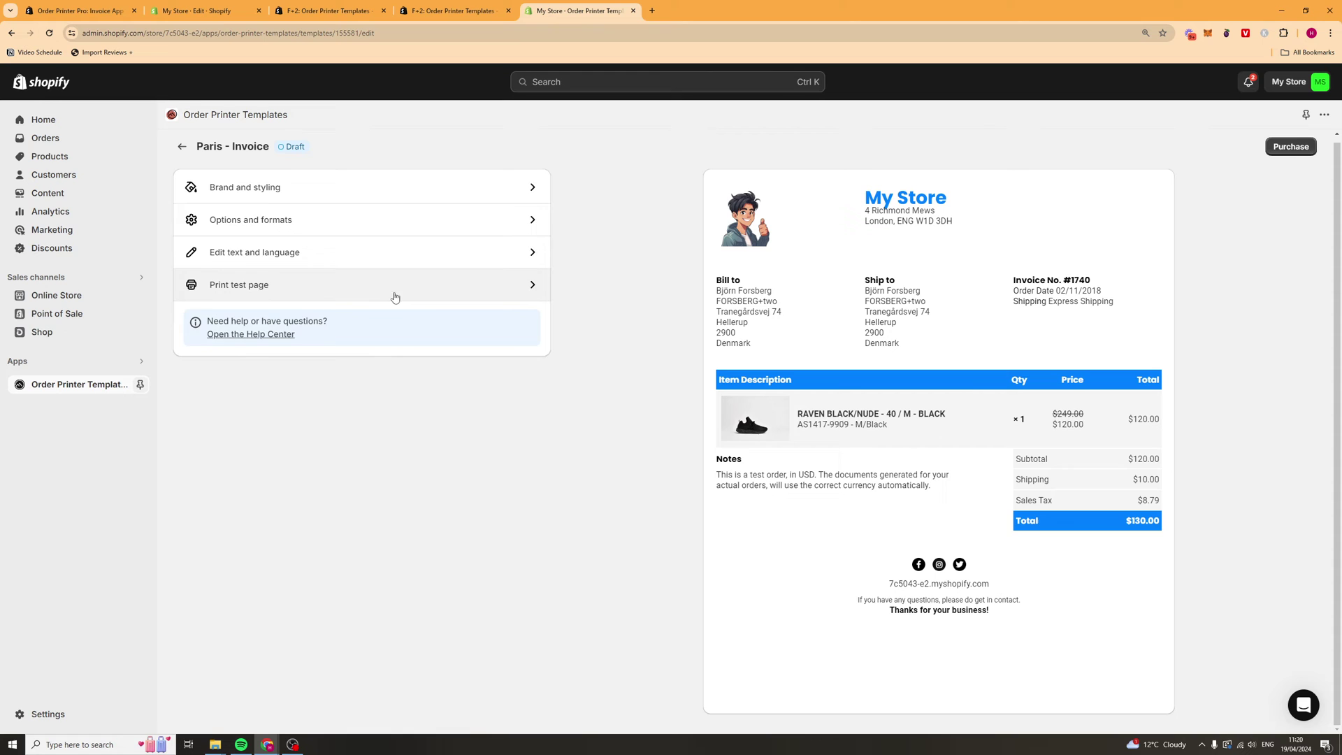
left_click(437, 290)
scroll(343, 240, "down", 3)
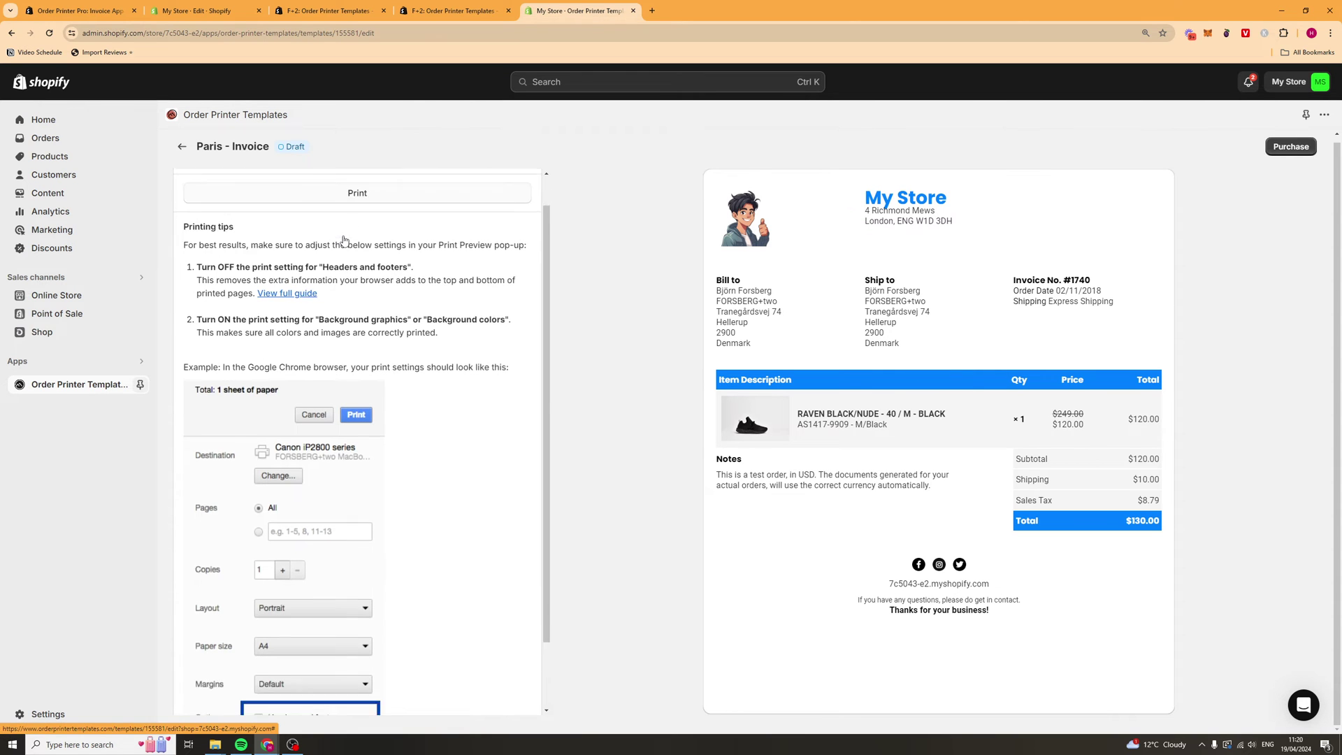
scroll(336, 234, "up", 3)
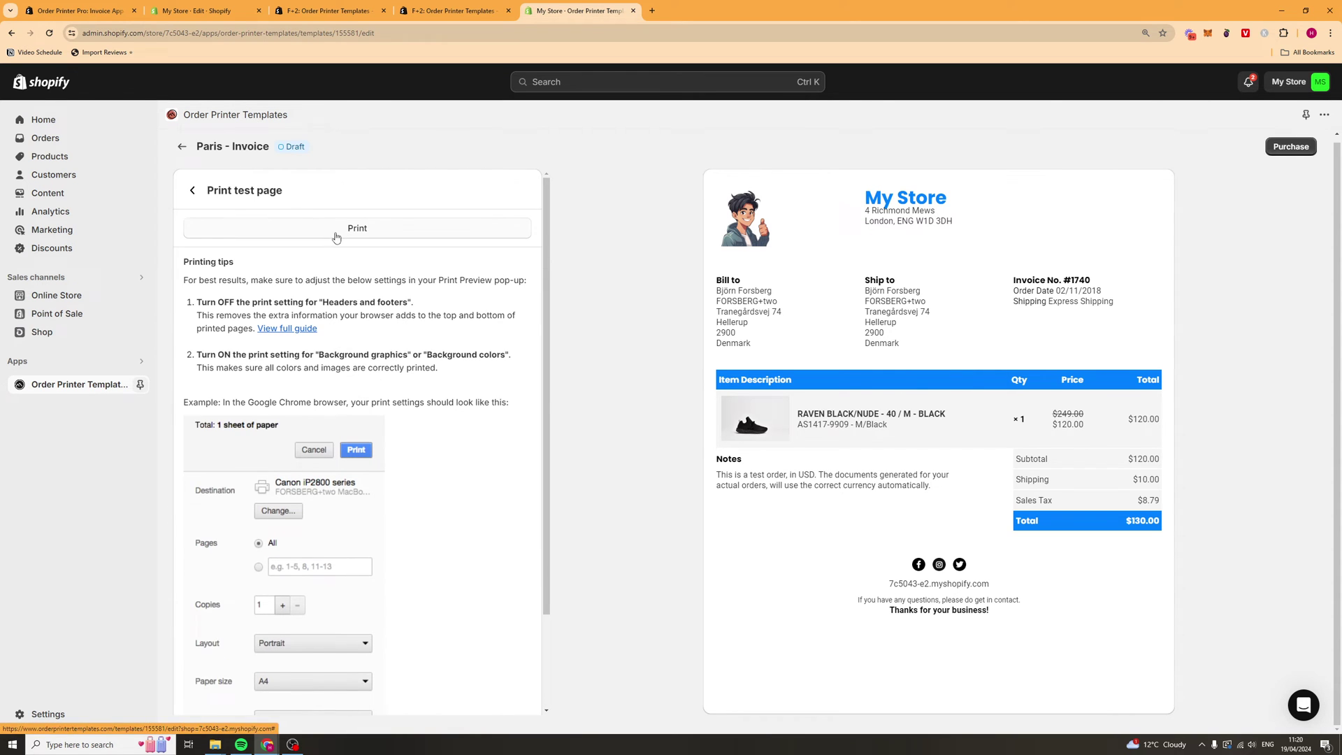
left_click(192, 190)
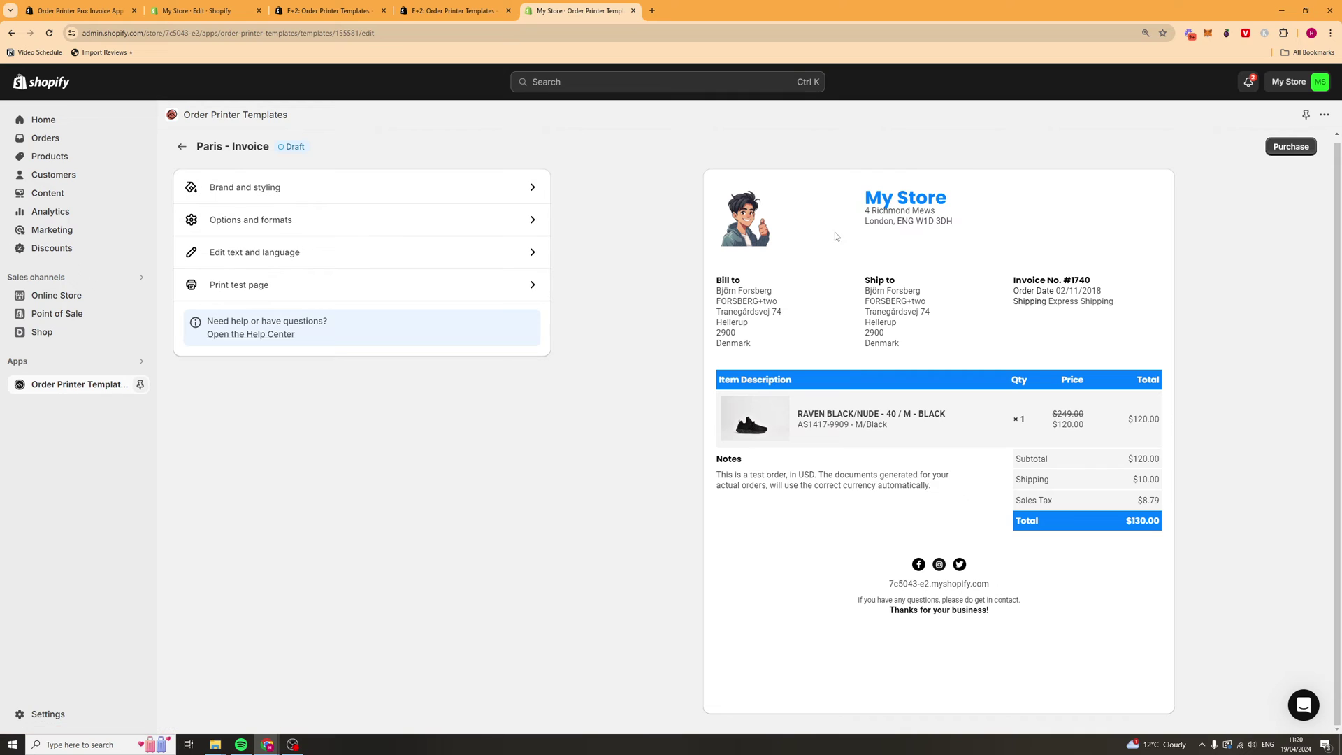
triple_click(879, 204)
left_click(918, 240)
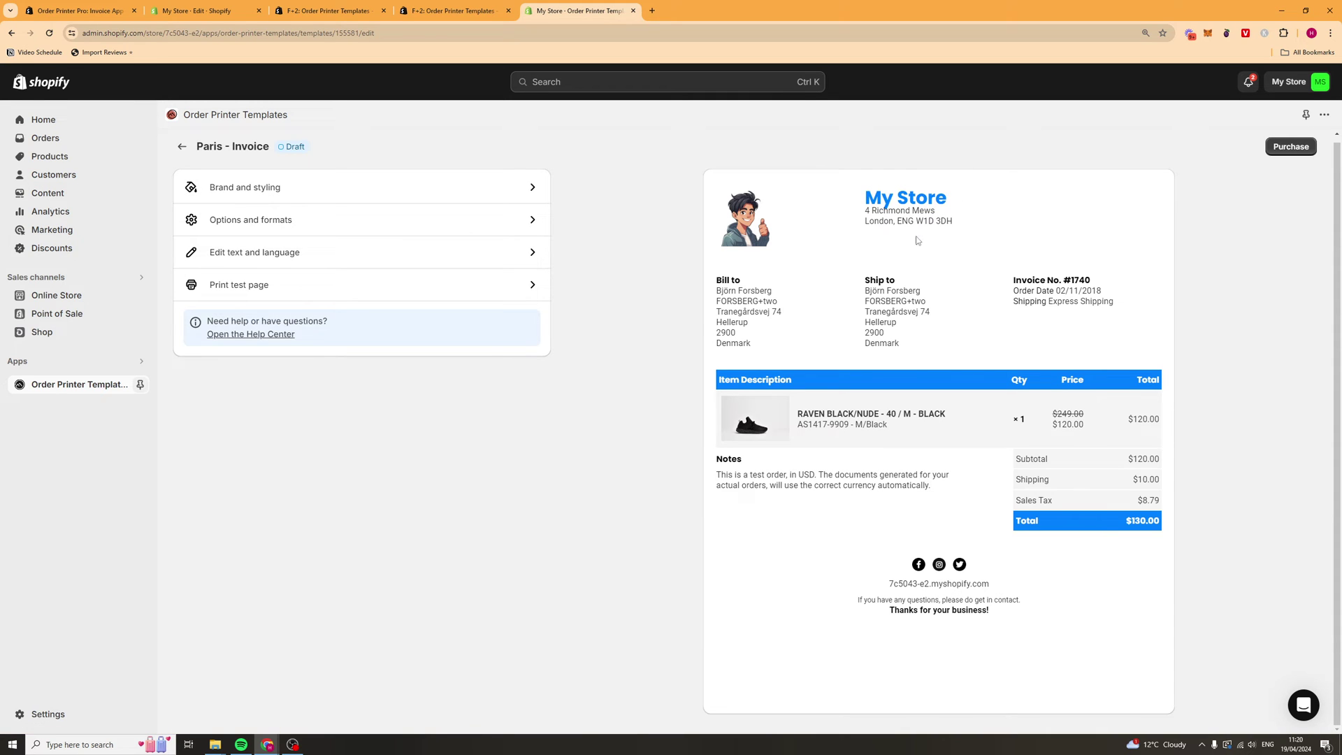
double_click(869, 197)
left_click(874, 198)
left_click_drag(882, 197, 972, 210)
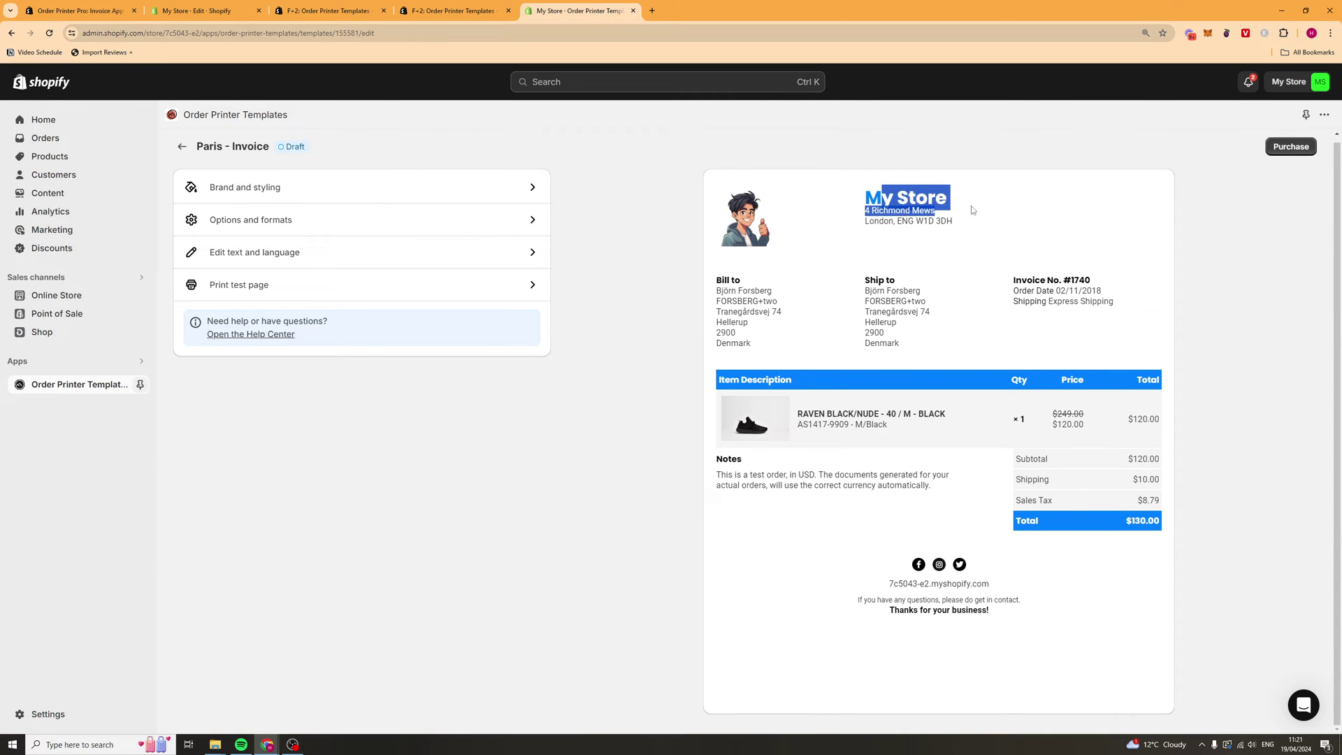
left_click(879, 193)
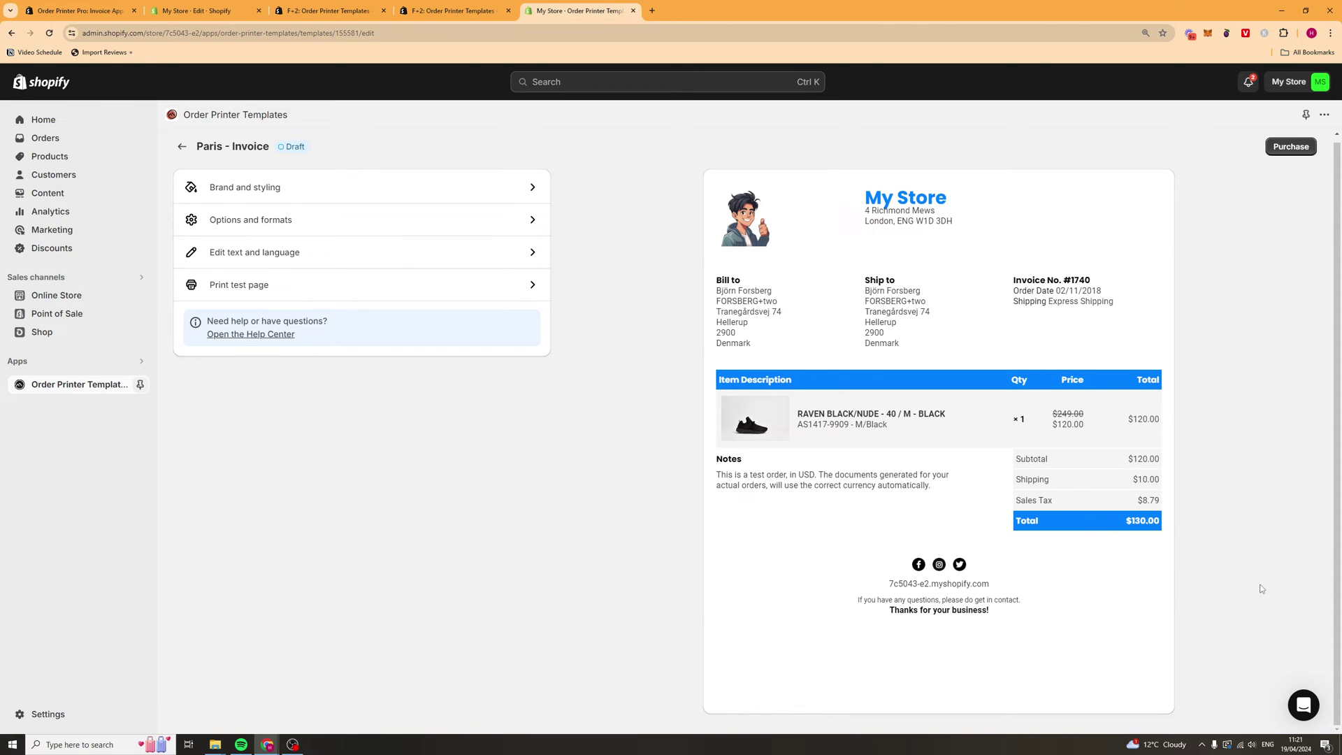
scroll(982, 586, "up", 1)
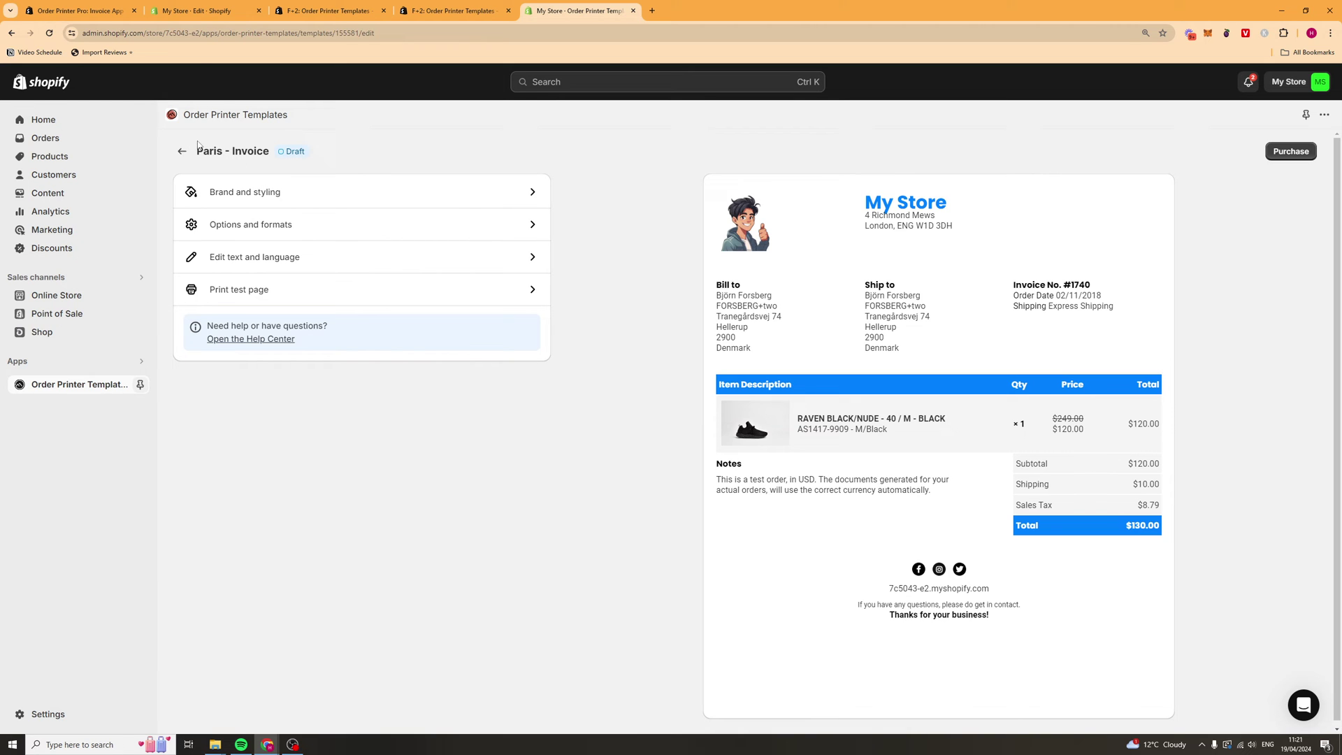
Step: Back in Order Printer Pro, dismiss the Import or reset template dialog, leaving the five templates unchanged
key("ctrl+2")
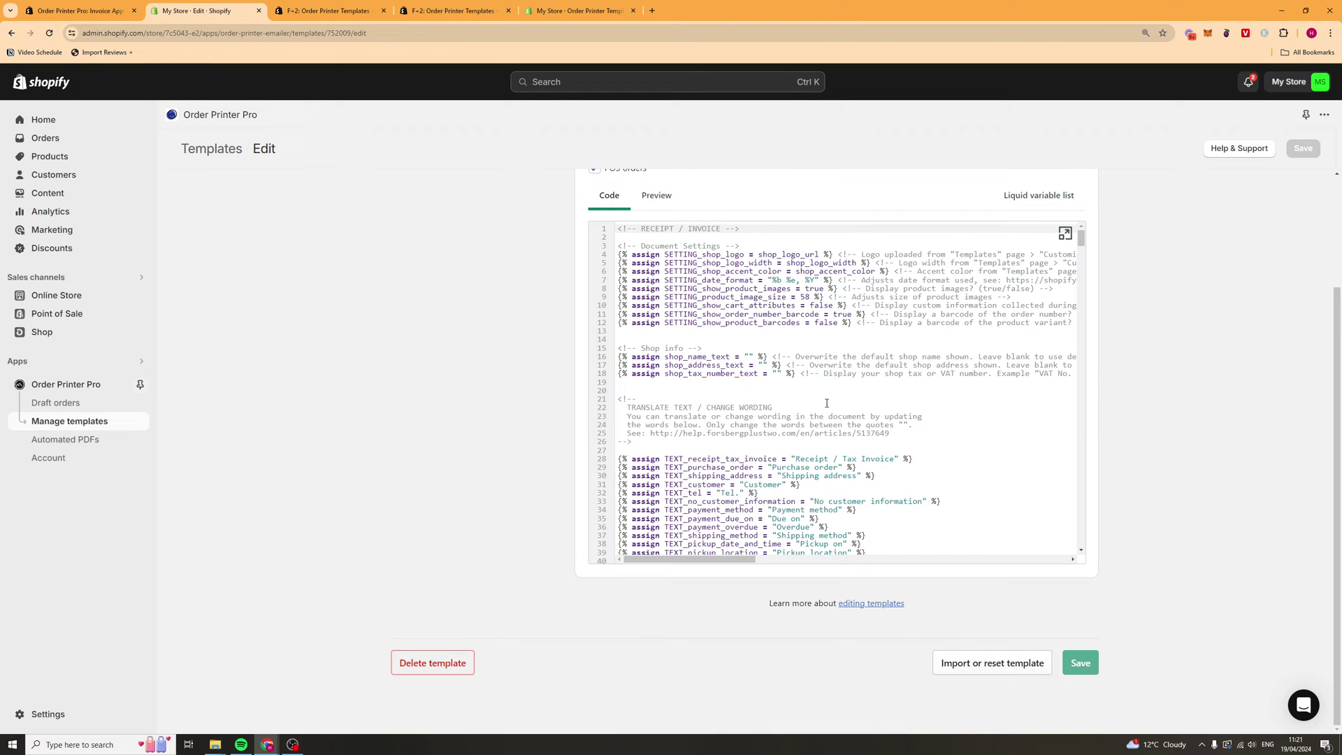
scroll(826, 404, "up", 1)
scroll(827, 404, "down", 3)
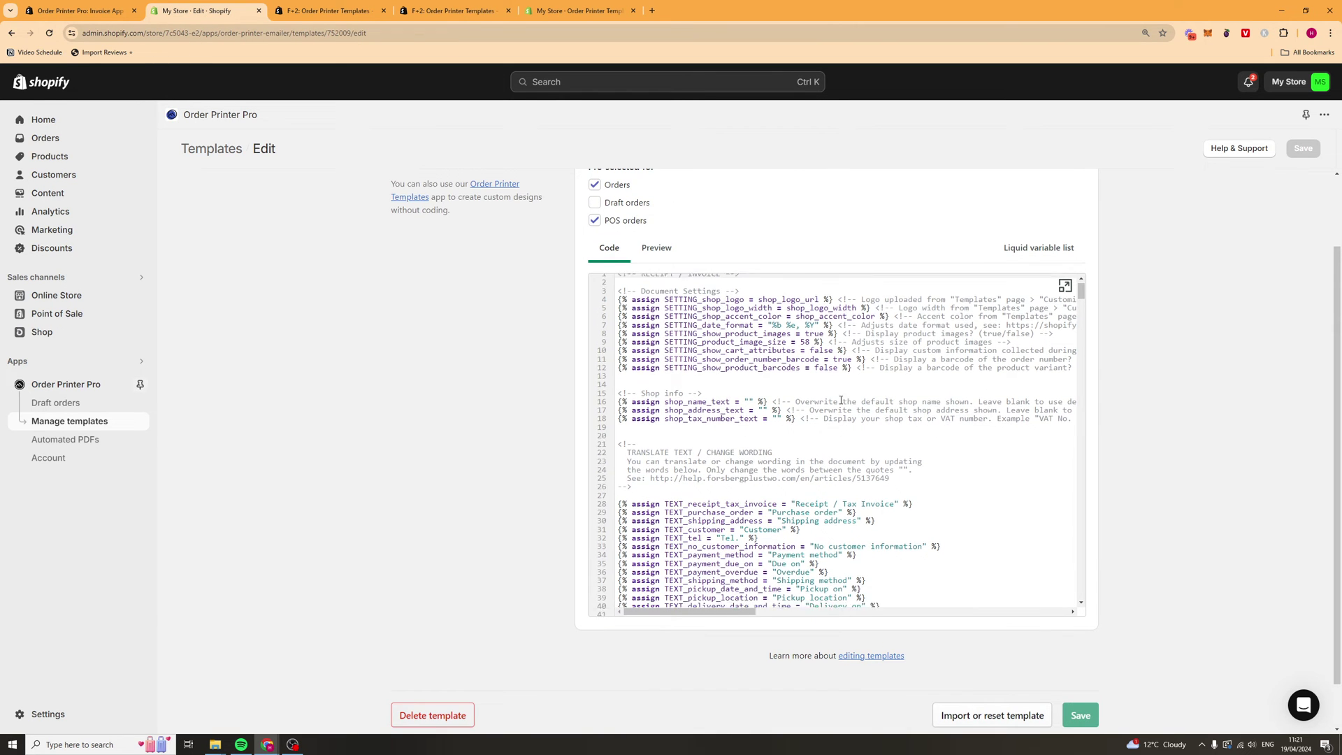
left_click(977, 716)
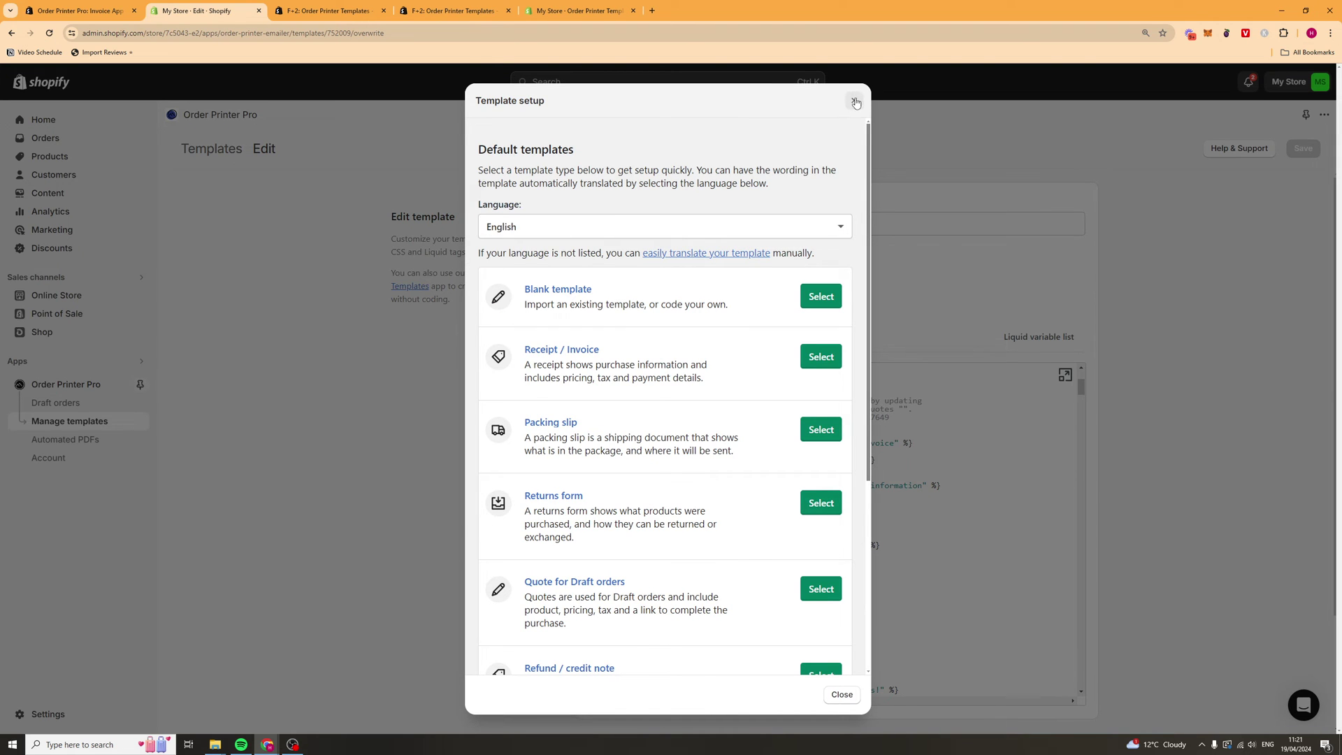
left_click(822, 357)
scroll(679, 481, "down", 7)
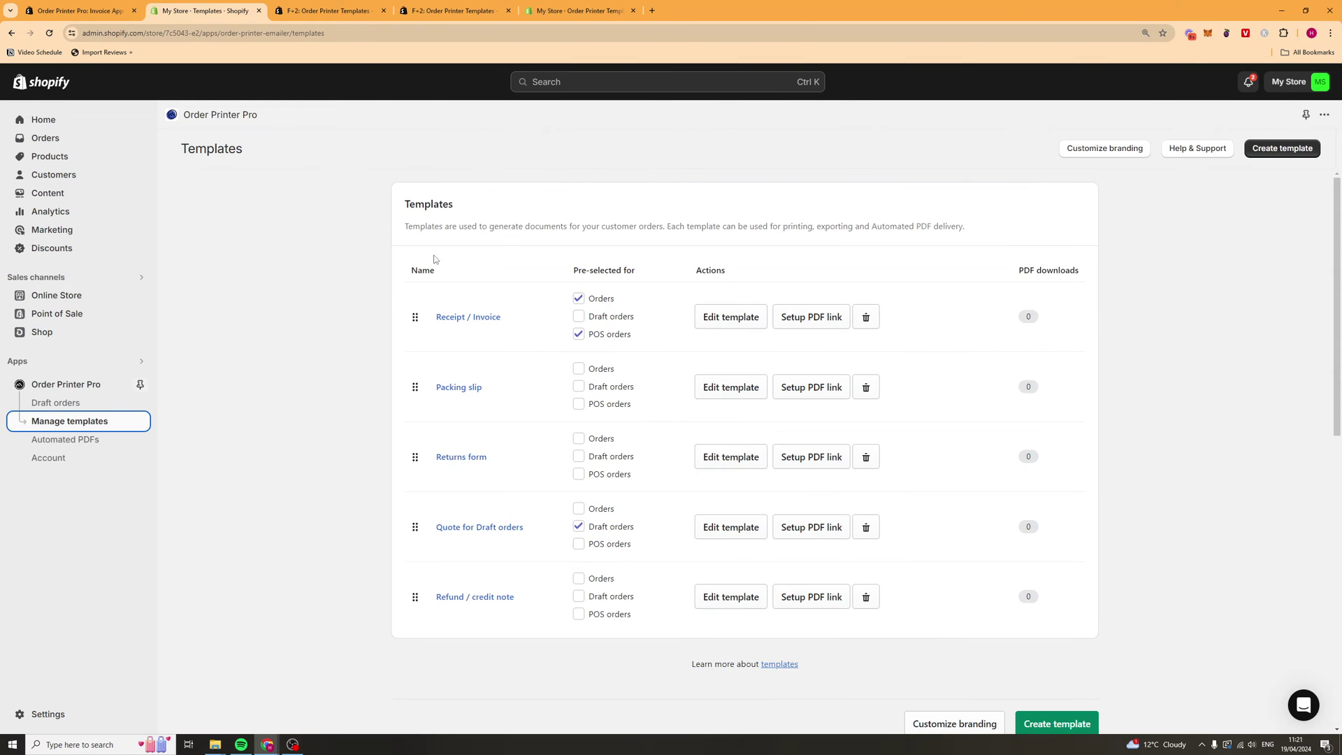
Step: Open the Receipt / Invoice PDF link setup, keeping Letter paper and the Order confirmation email location
left_click(808, 318)
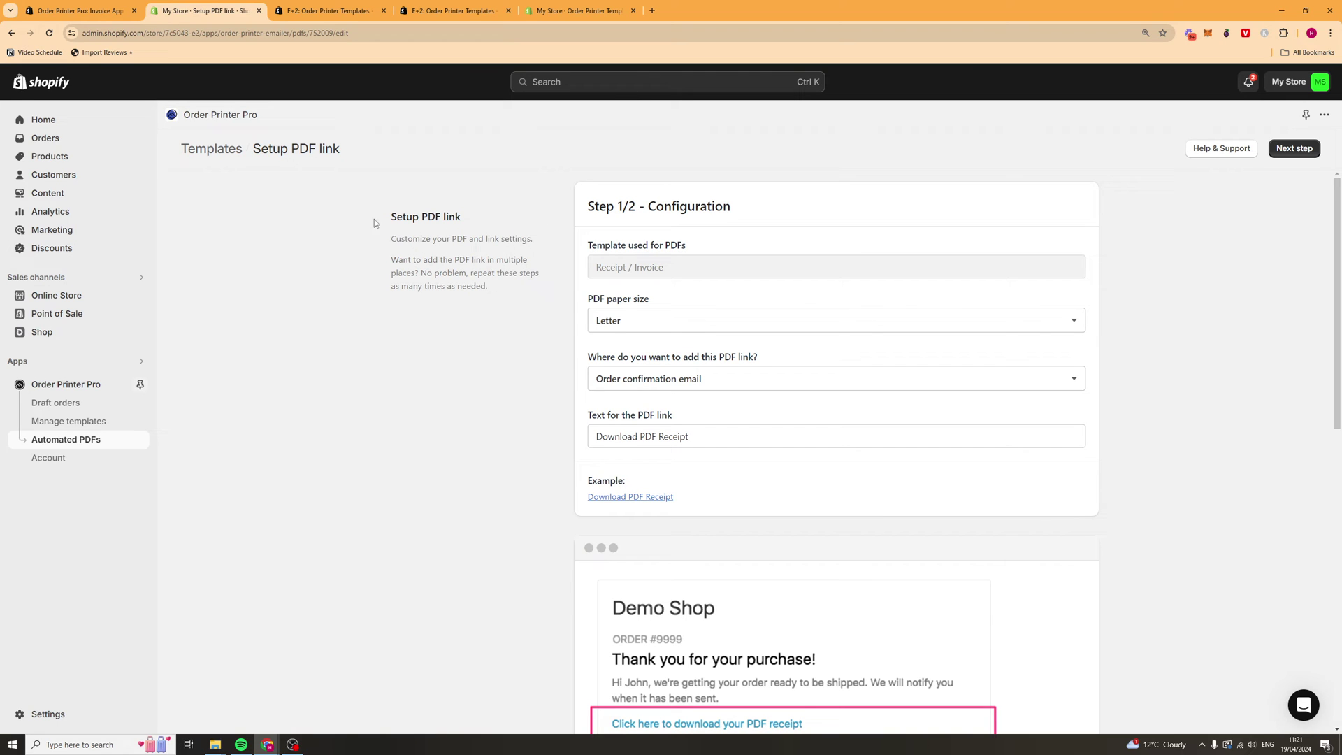
left_click(674, 320)
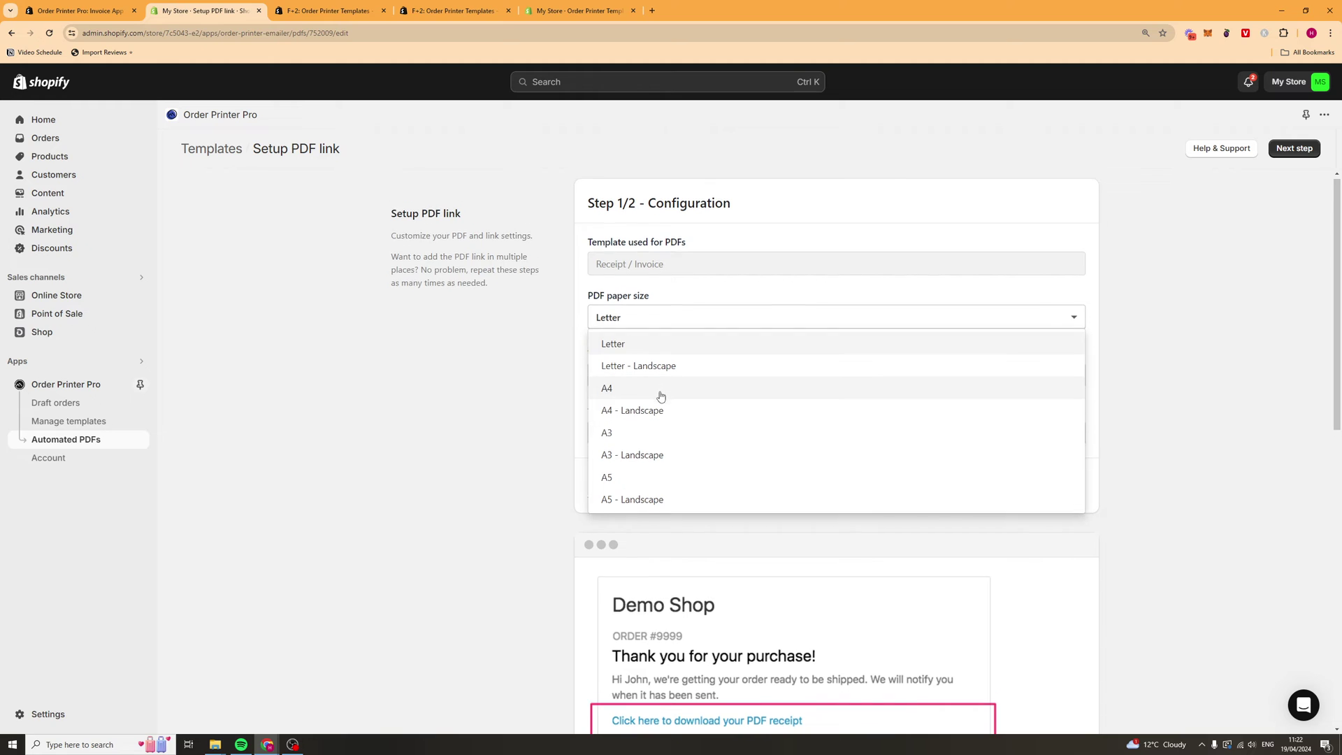
left_click(472, 354)
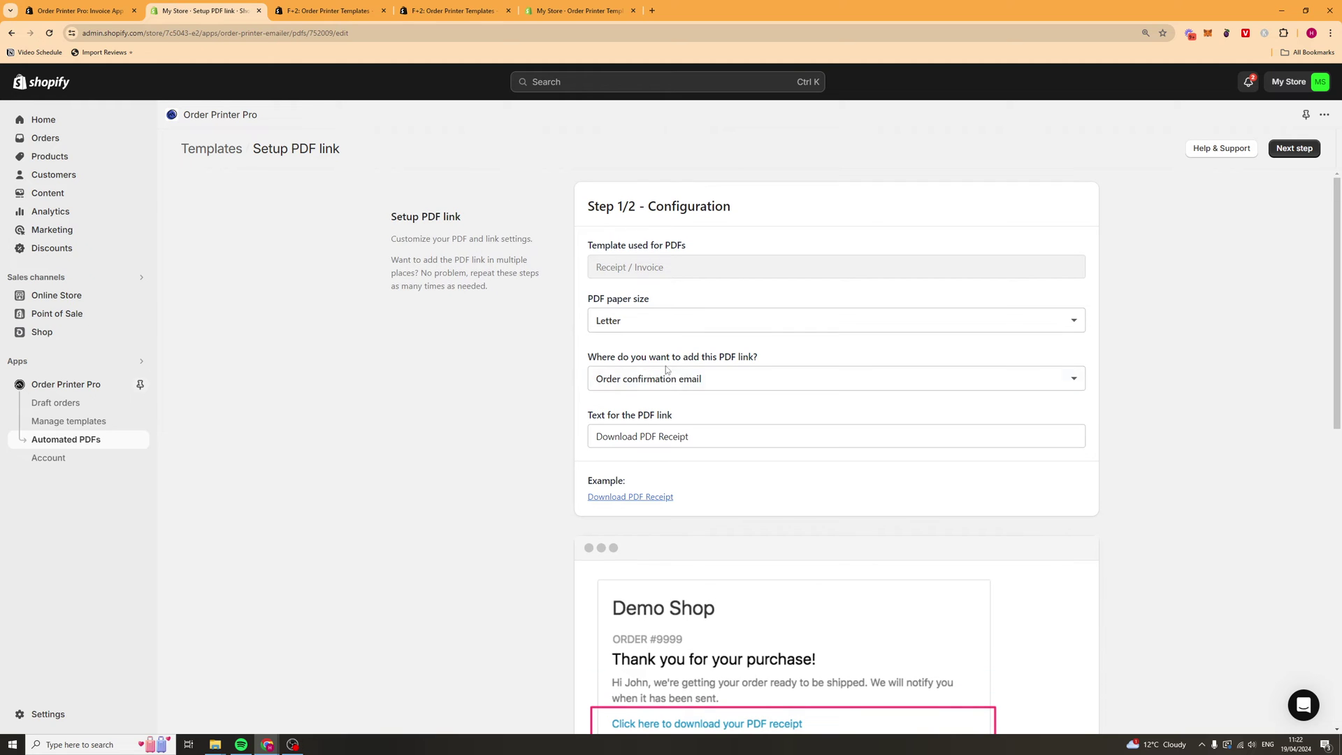
left_click(713, 379)
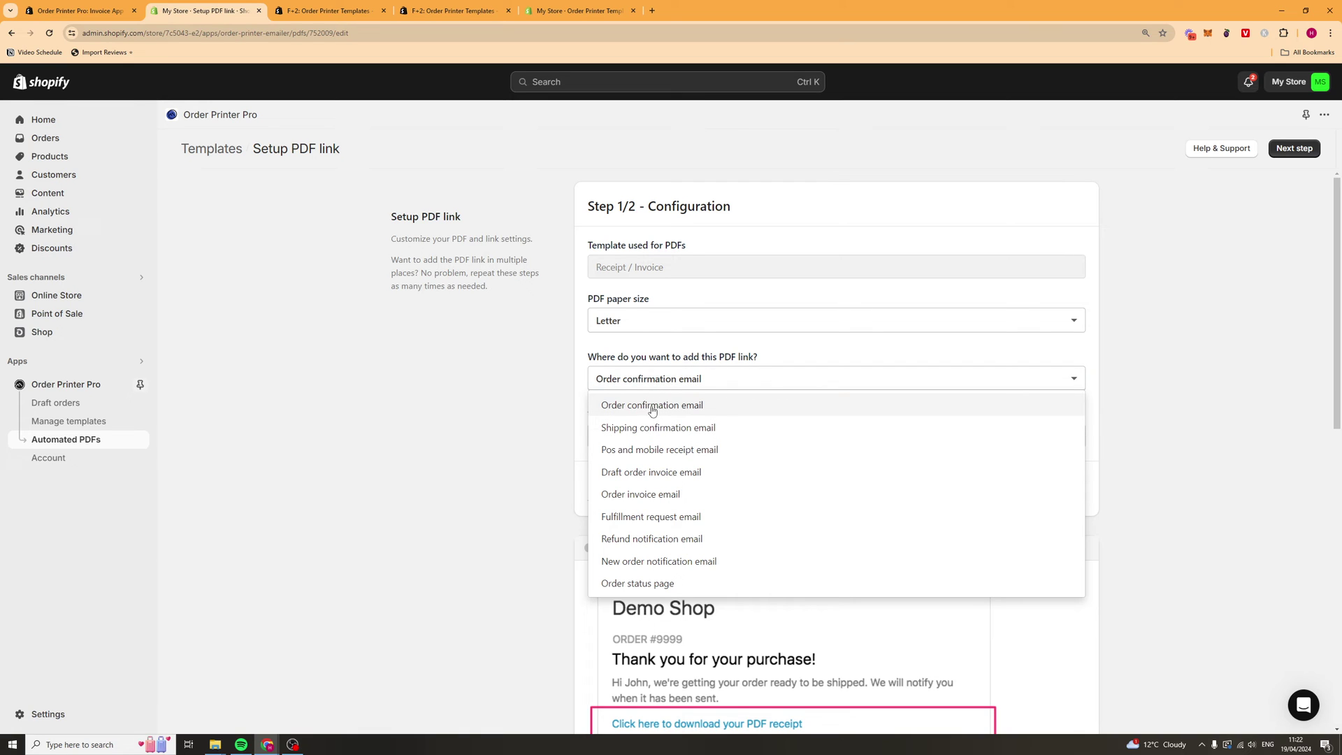
left_click(502, 406)
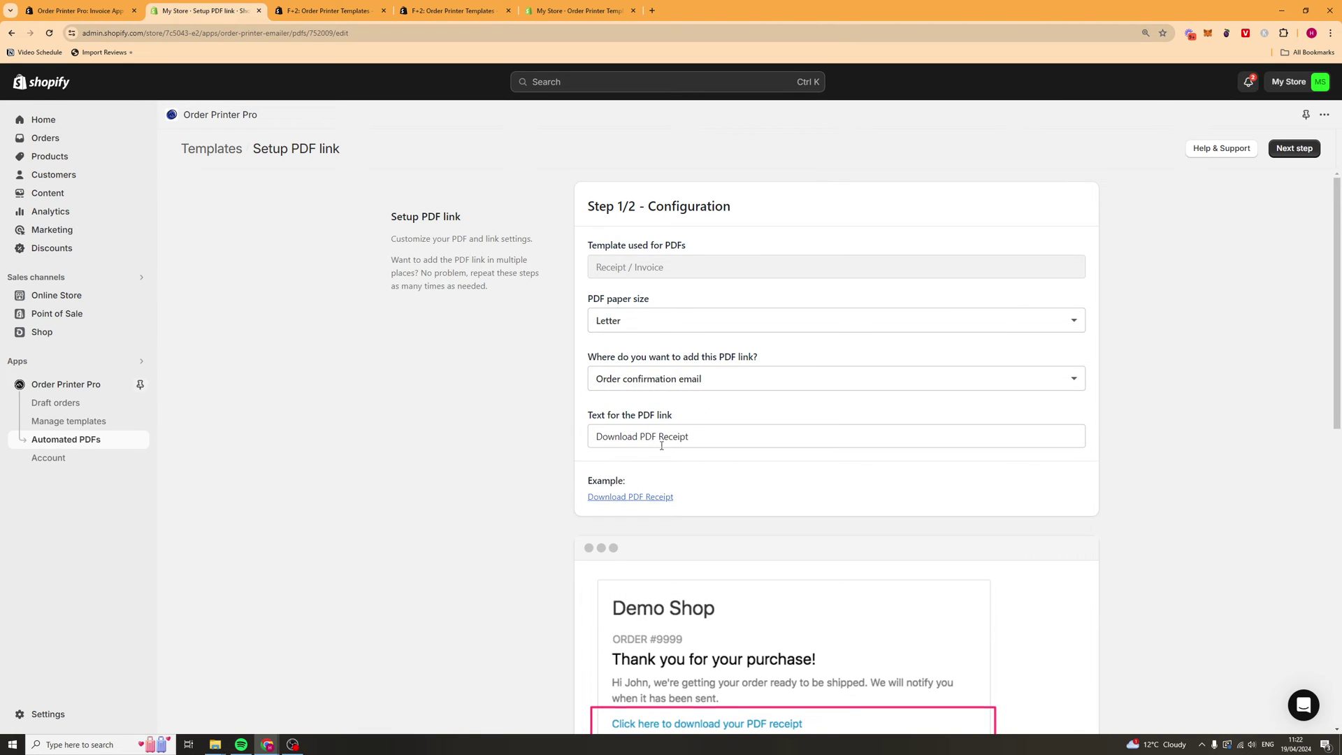
Step: Keep the PDF link text as 'Download PDF Receipt' and review the rest of the setup
scroll(699, 350, "down", 2)
left_click(712, 332)
left_click(577, 324)
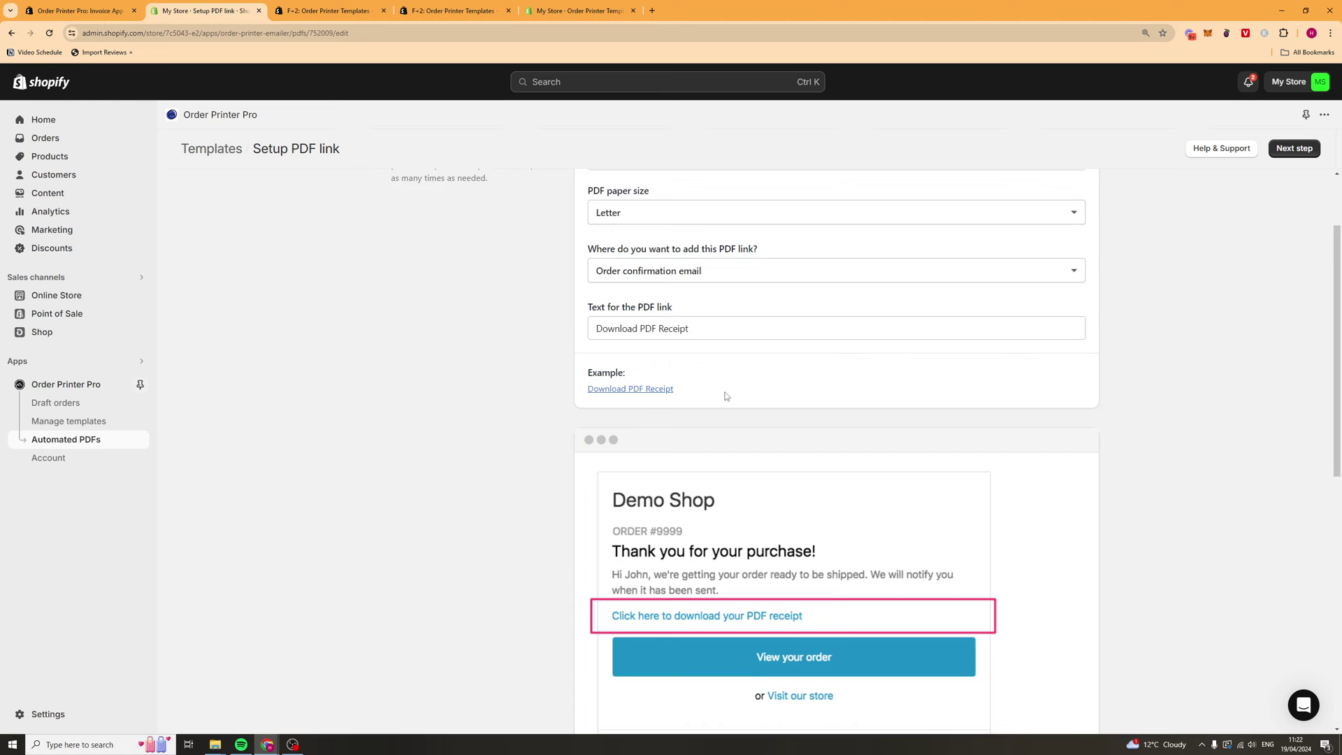
scroll(653, 328, "down", 2)
scroll(526, 417, "down", 7)
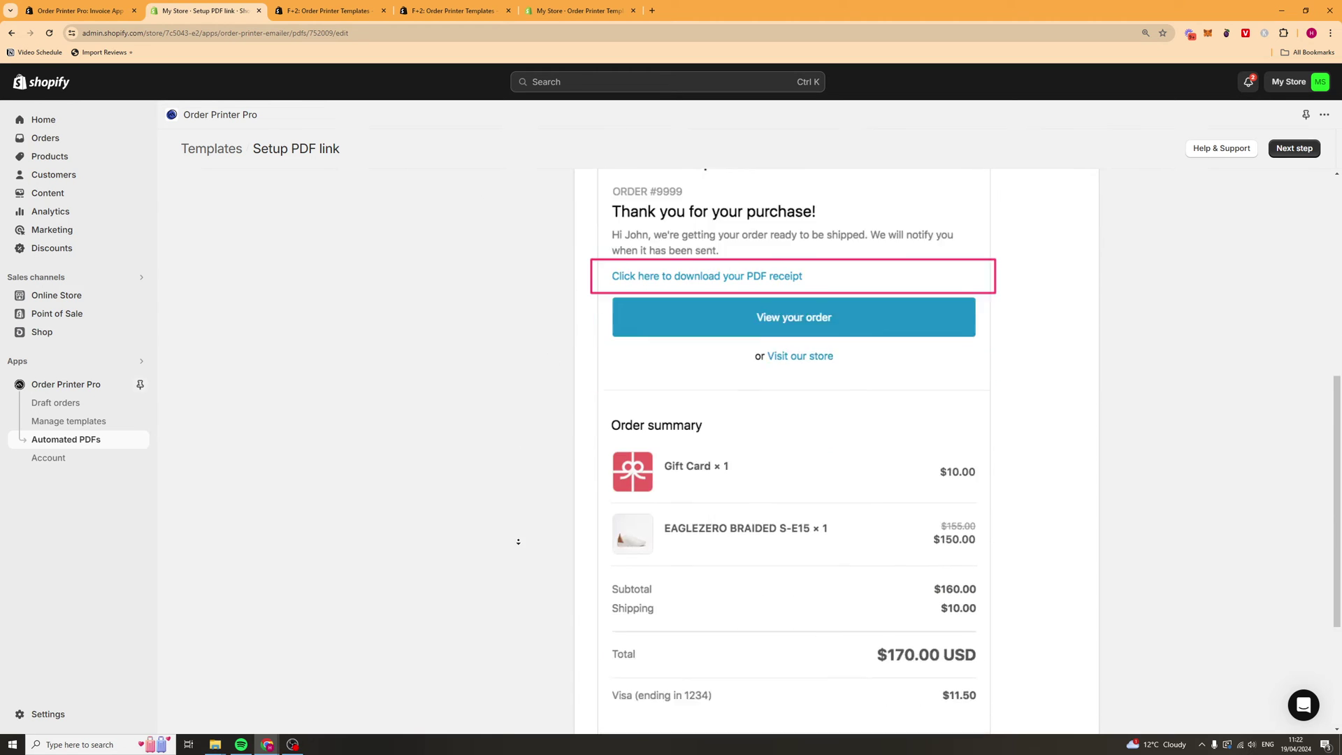
scroll(492, 416, "up", 13)
scroll(539, 481, "down", 6)
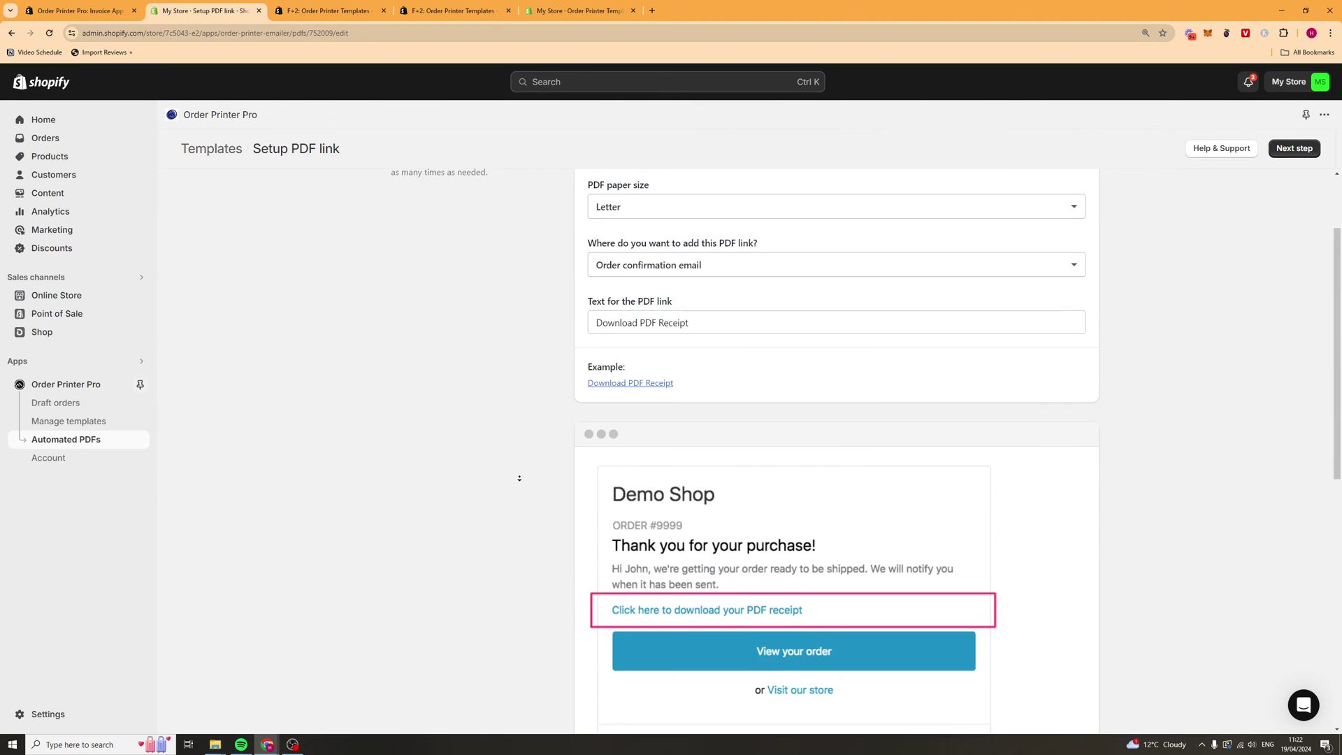
scroll(539, 481, "up", 6)
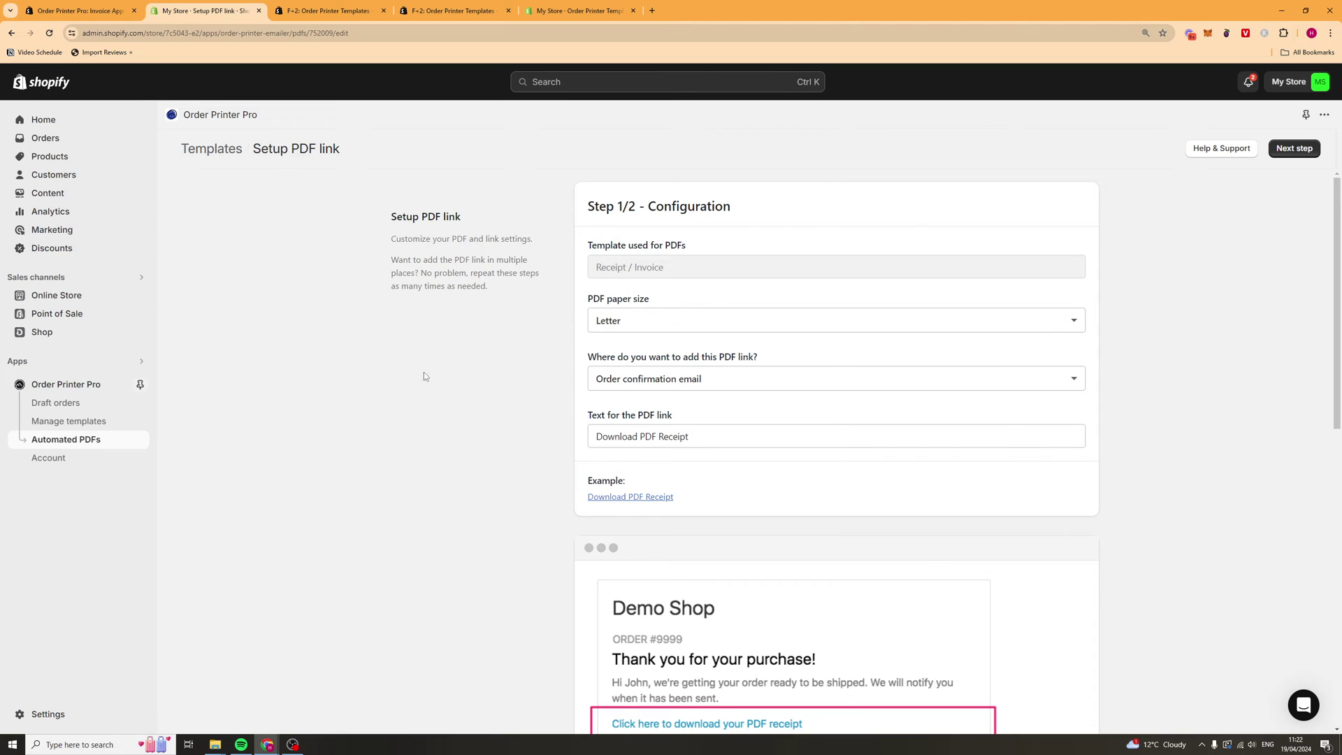
Step: Return to Templates and view the branding settings (logo width 240, black accent) without changing them
key("alt+Left")
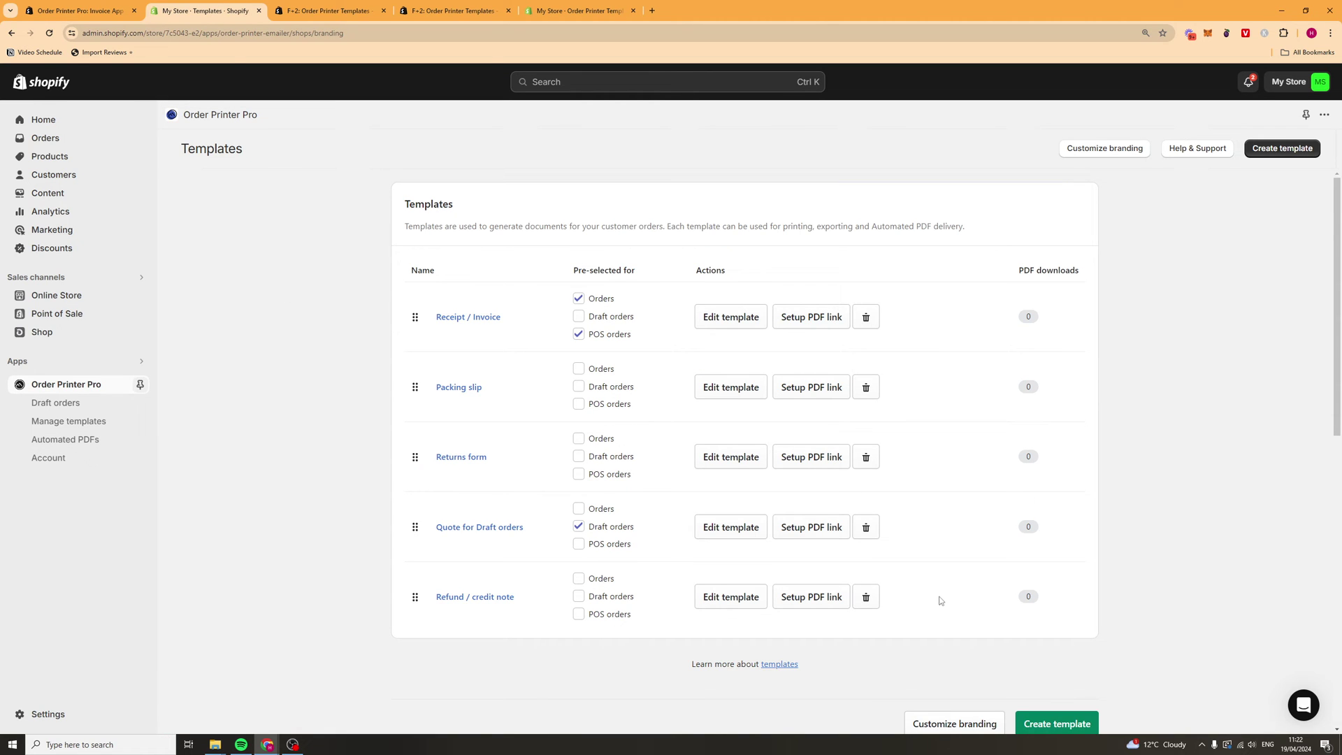
left_click(958, 724)
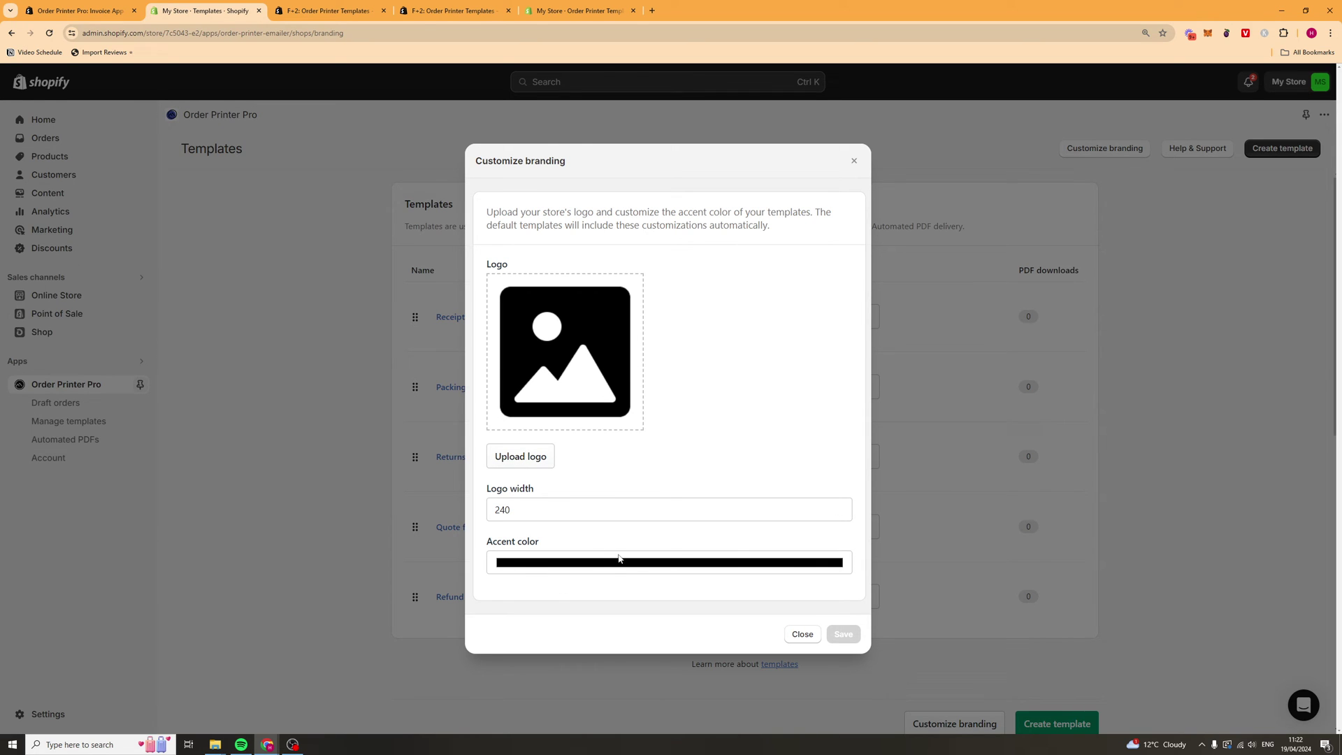
left_click(803, 634)
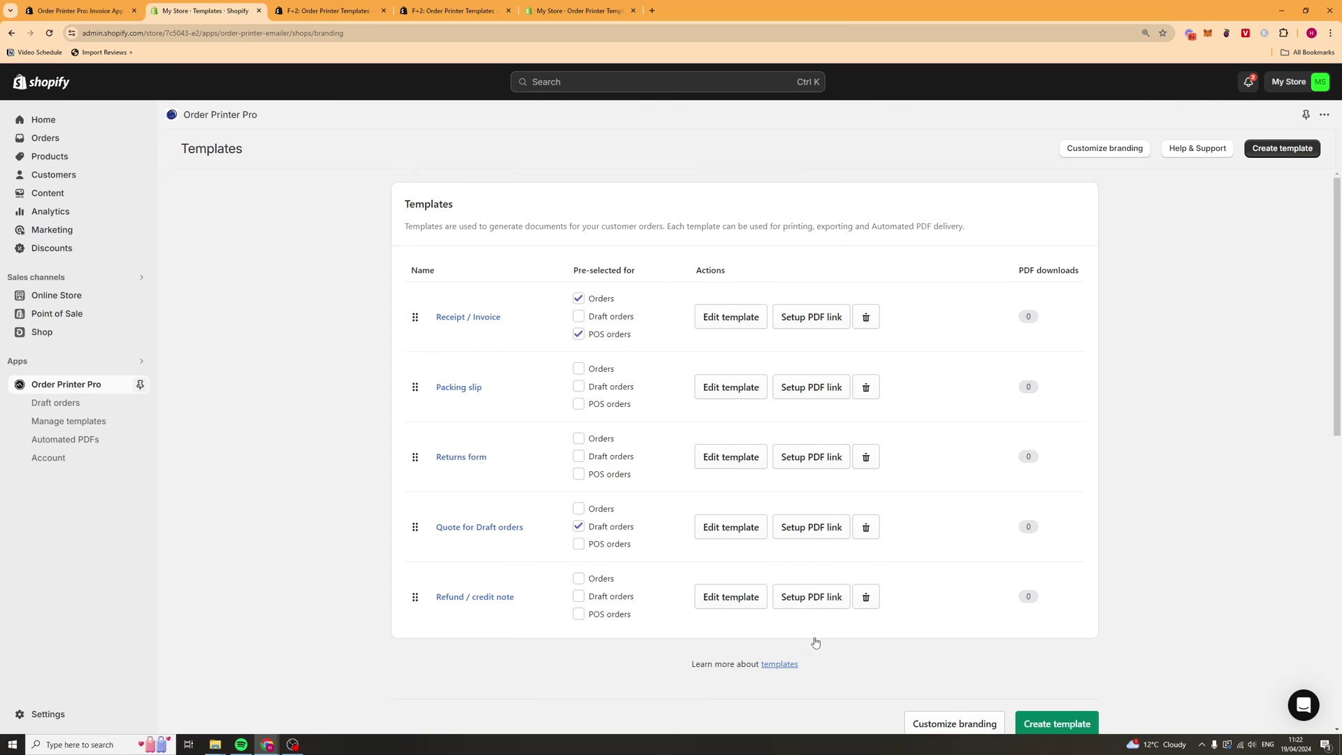
Step: Open the Account page and review the free plan's 50-order monthly limit, store details and templates
left_click(76, 467)
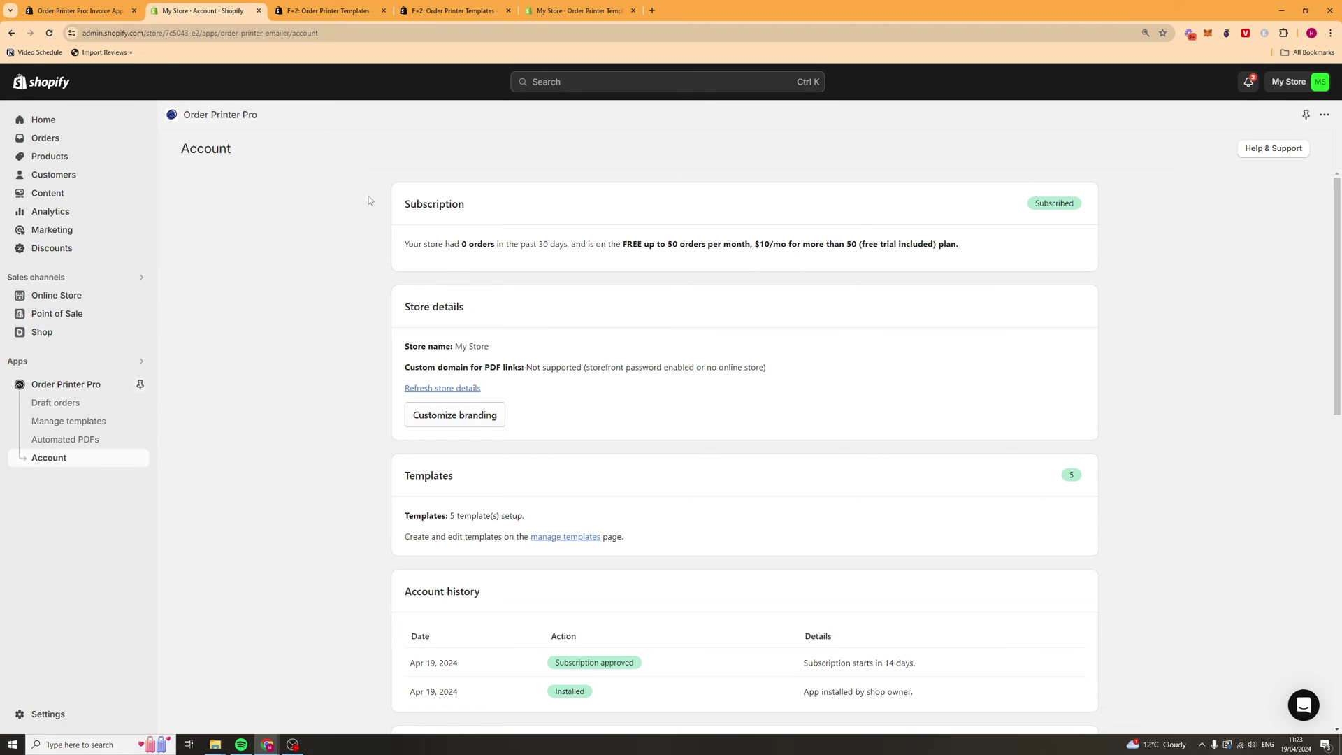
left_click_drag(408, 244, 508, 244)
left_click(505, 244)
left_click_drag(631, 244, 708, 244)
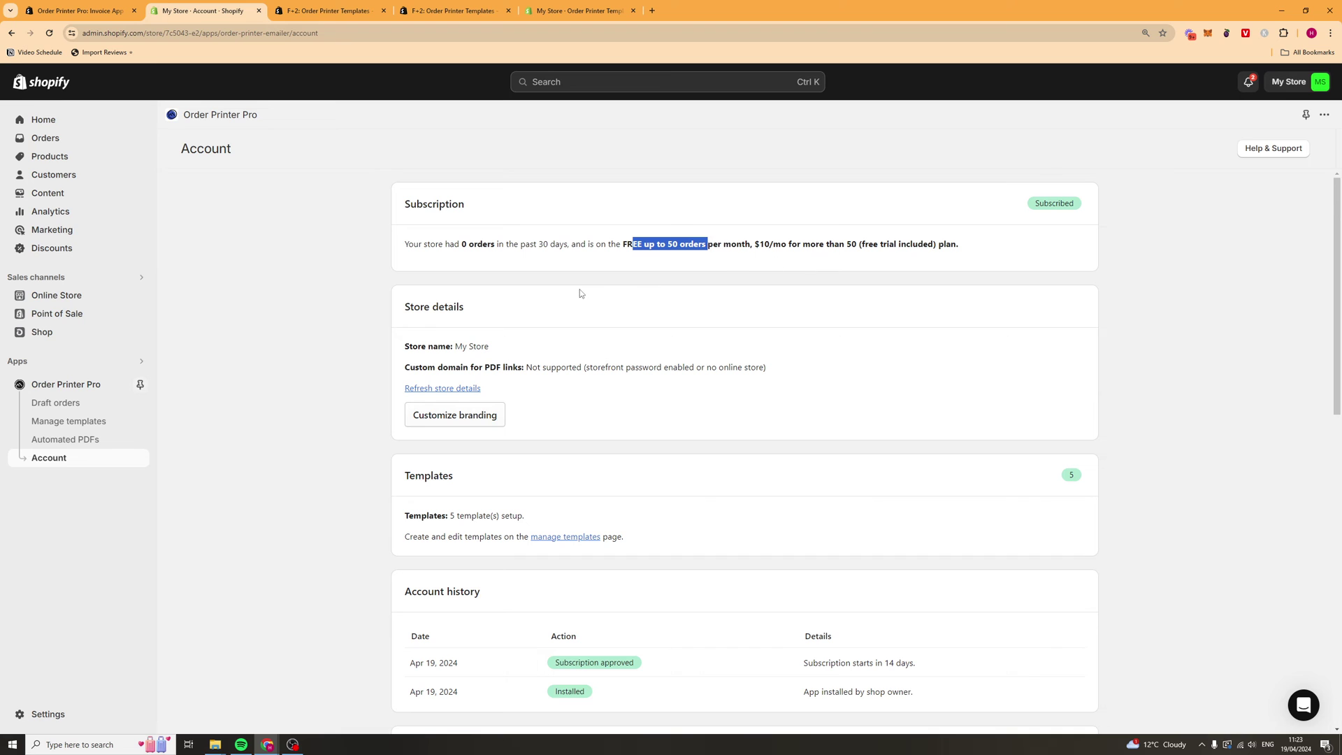
scroll(462, 269, "down", 2)
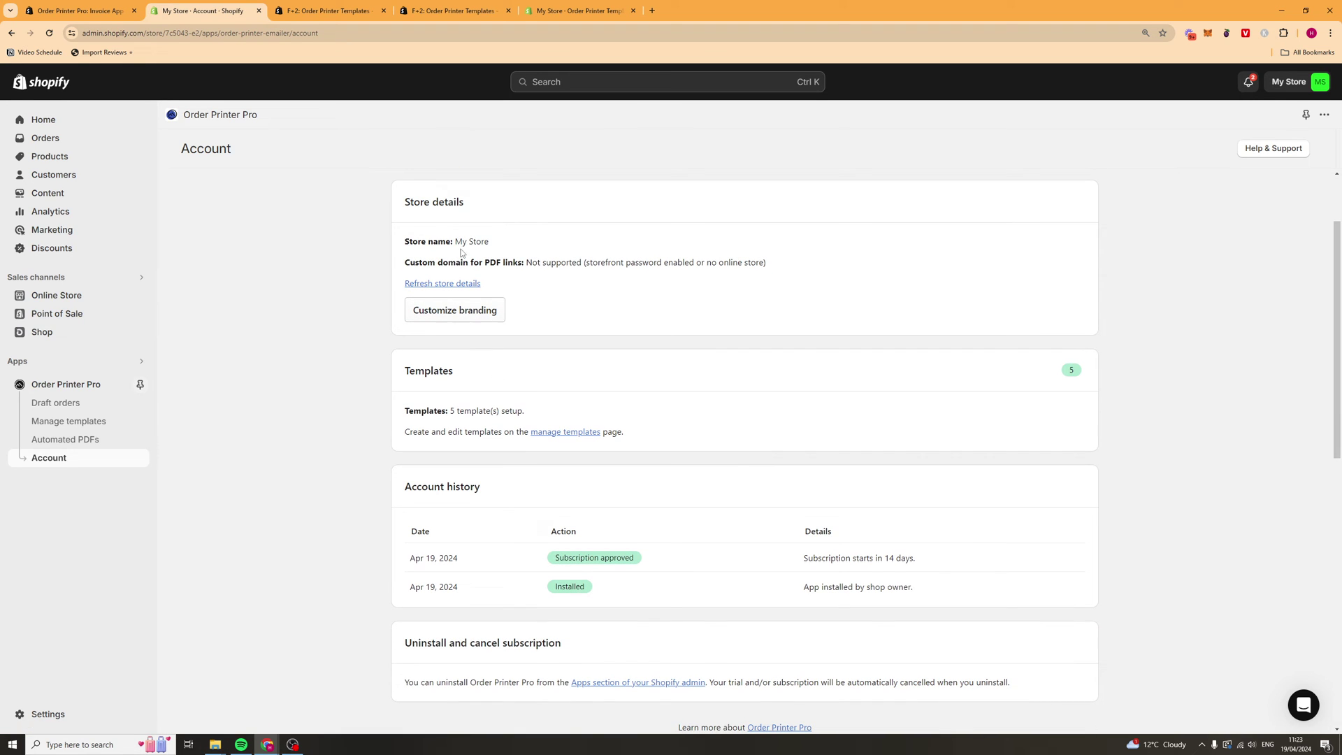
scroll(422, 396, "down", 5)
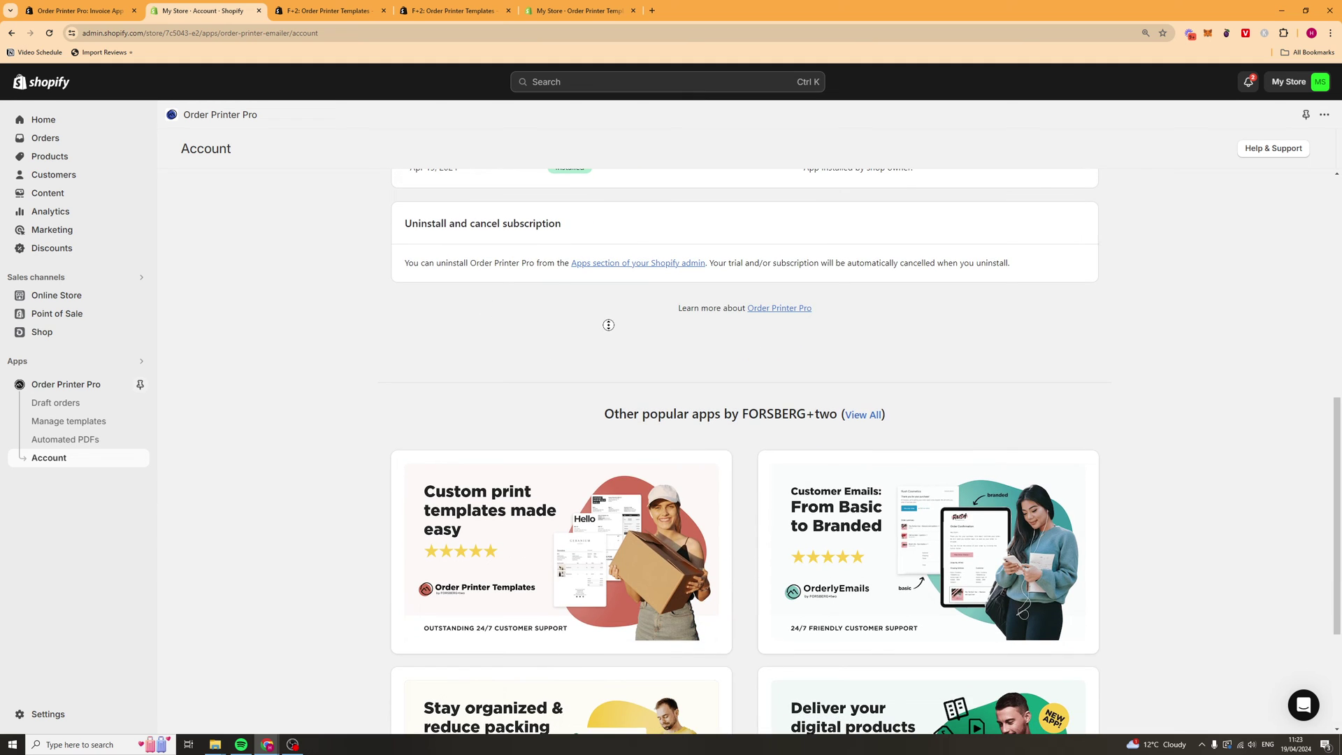
scroll(608, 326, "down", 3)
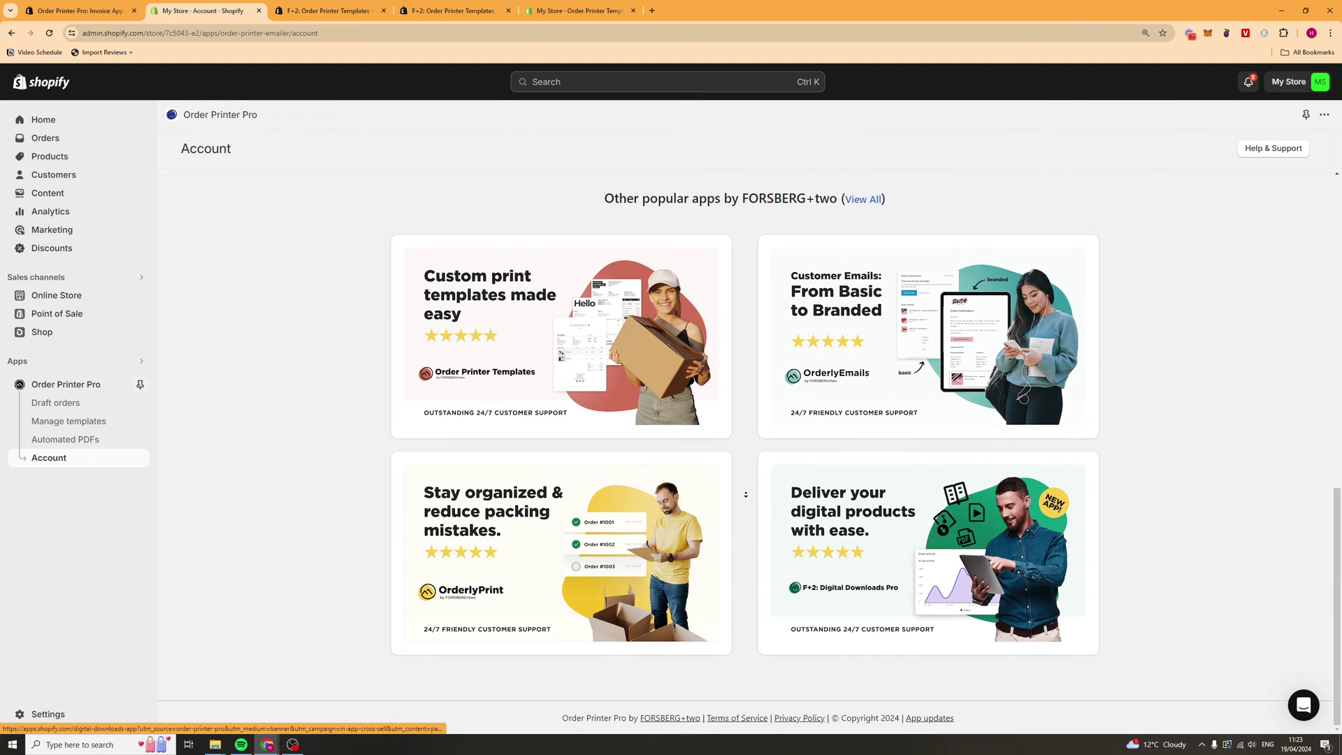
scroll(748, 523, "up", 10)
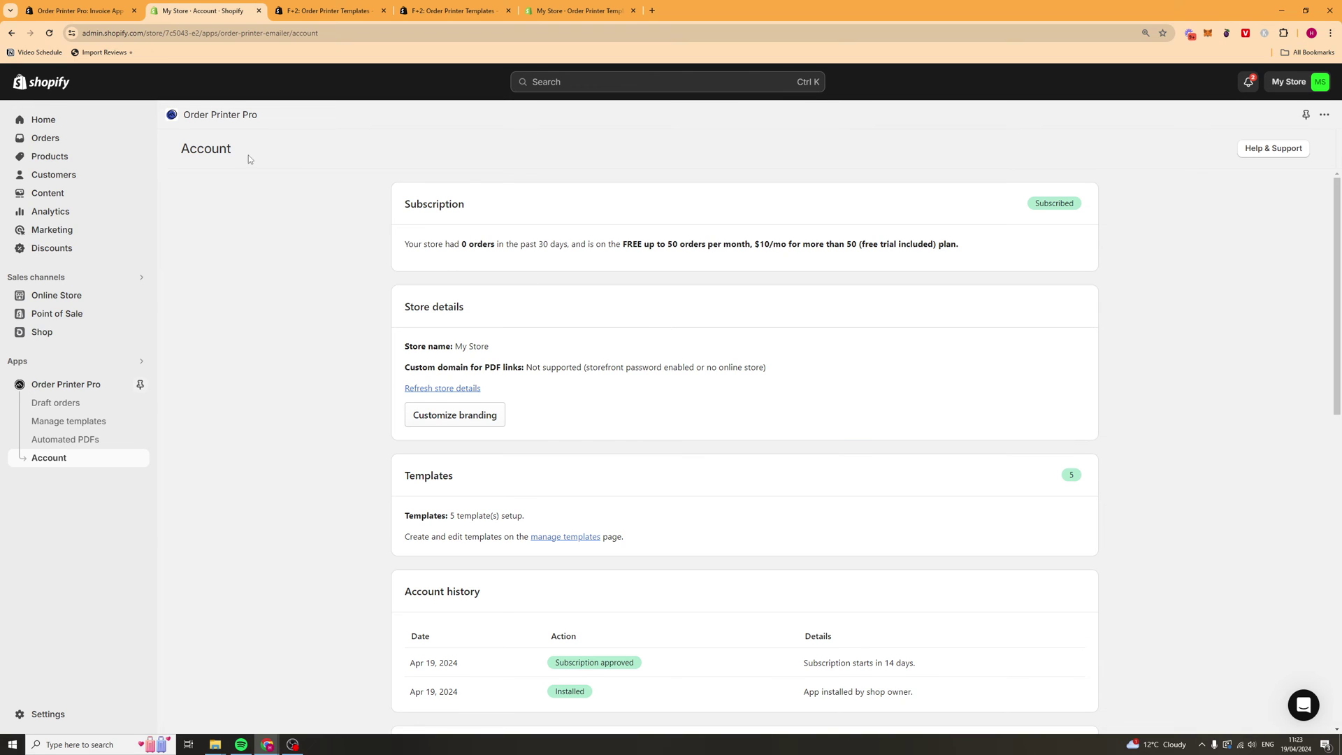
Step: Create and save draft order #D2 with one Blue / S lamp at £10.00
left_click(82, 142)
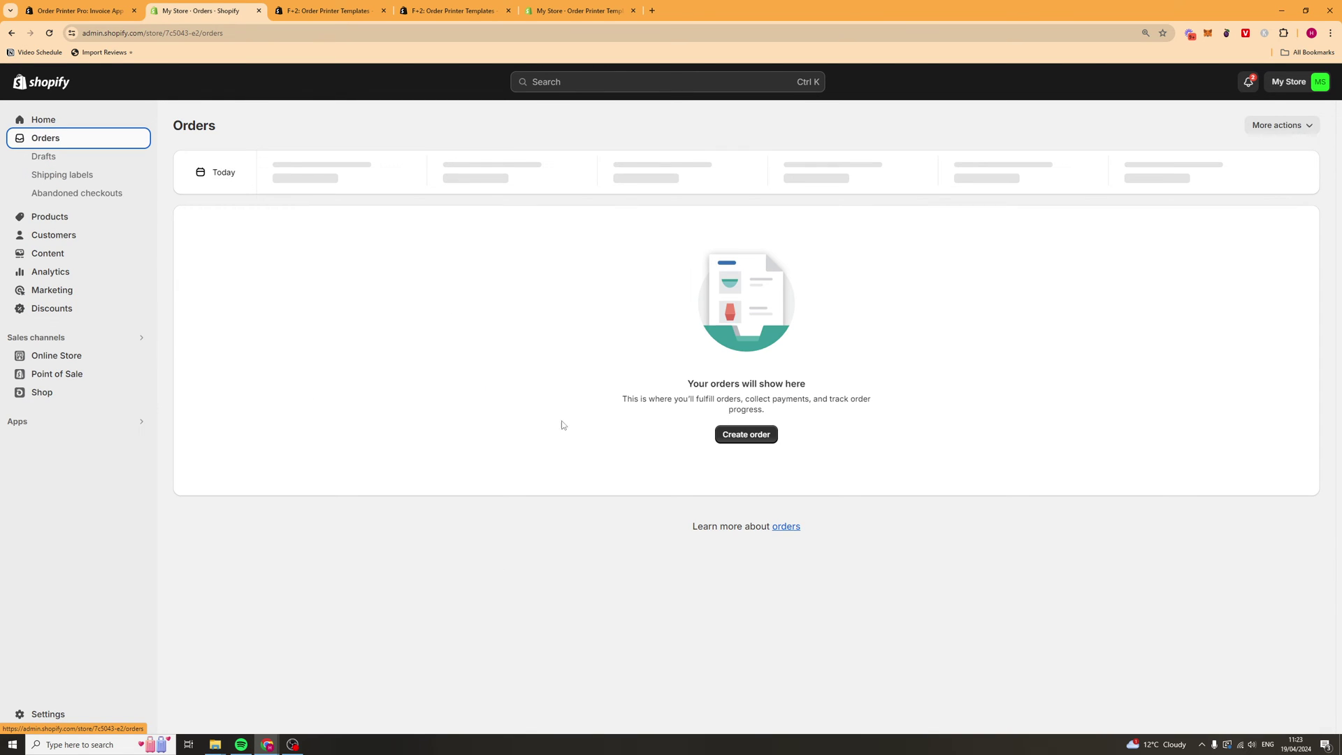
left_click(745, 440)
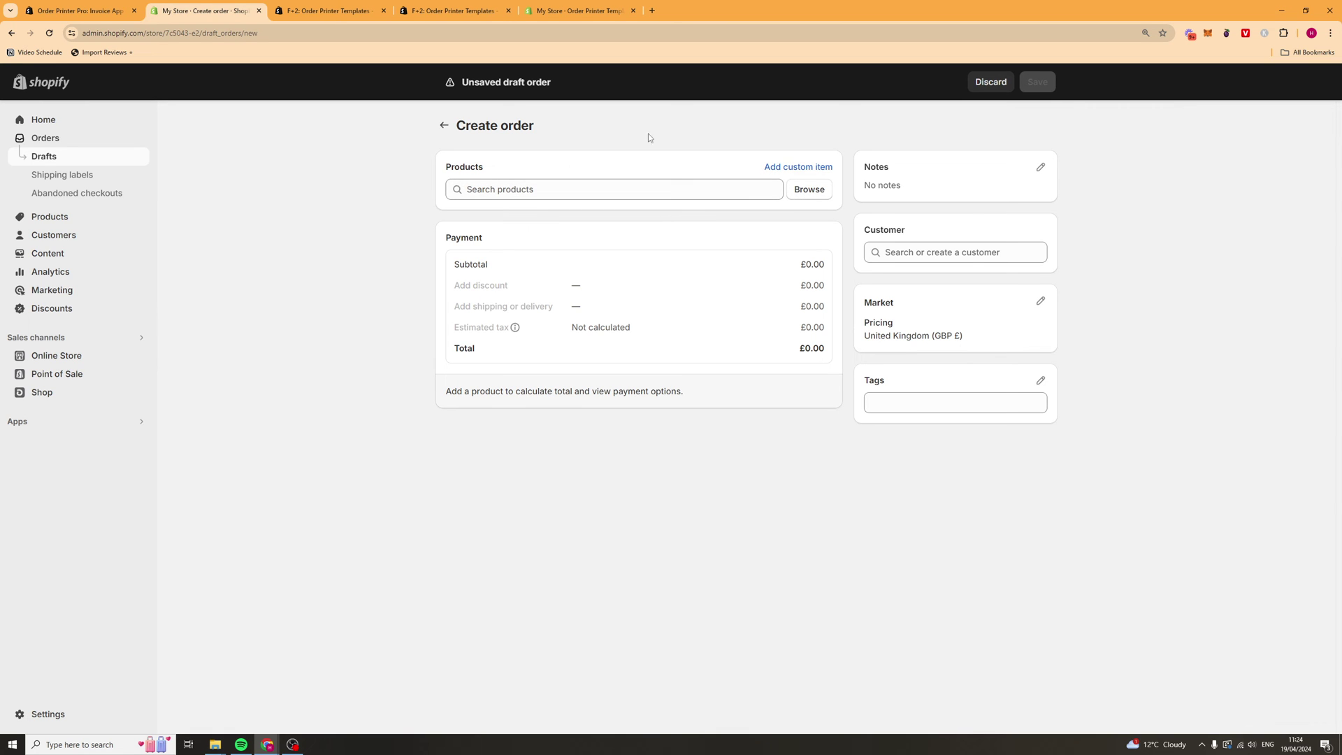
left_click(804, 189)
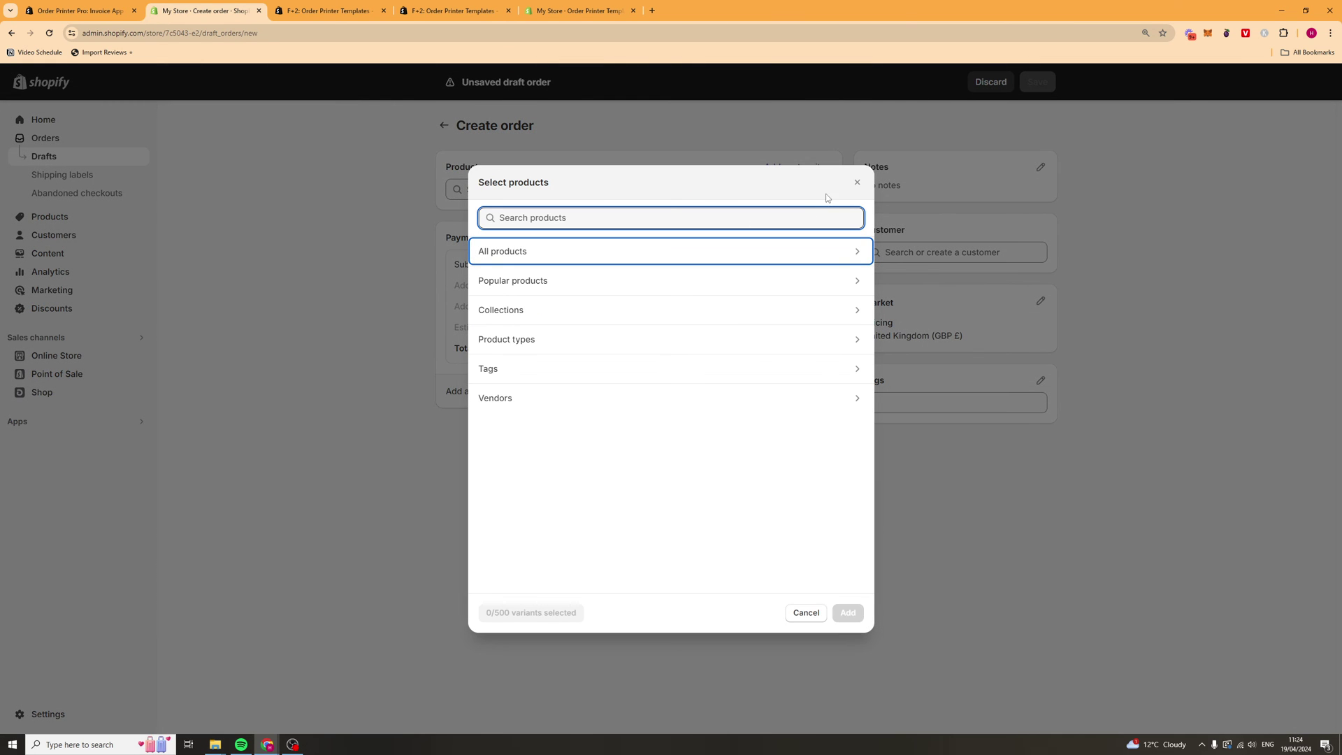
left_click(825, 254)
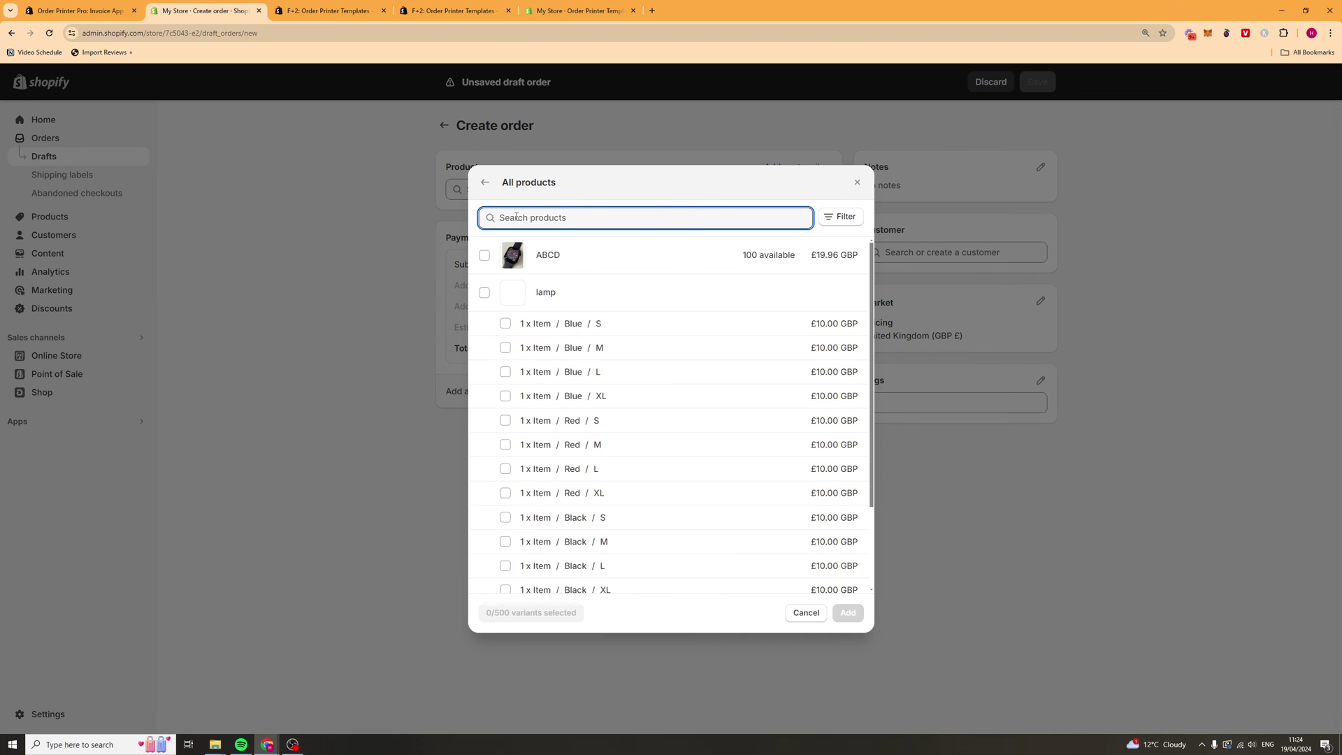
left_click(484, 293)
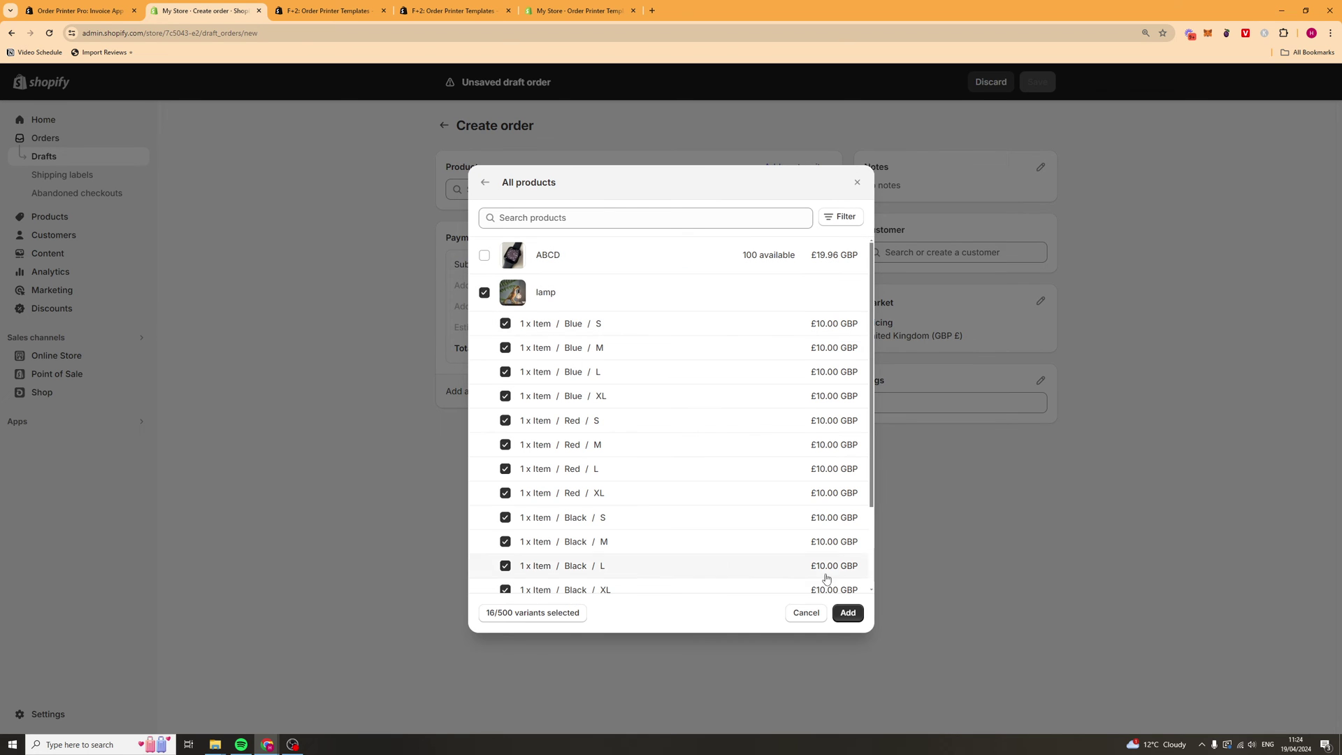
left_click(484, 292)
left_click(504, 323)
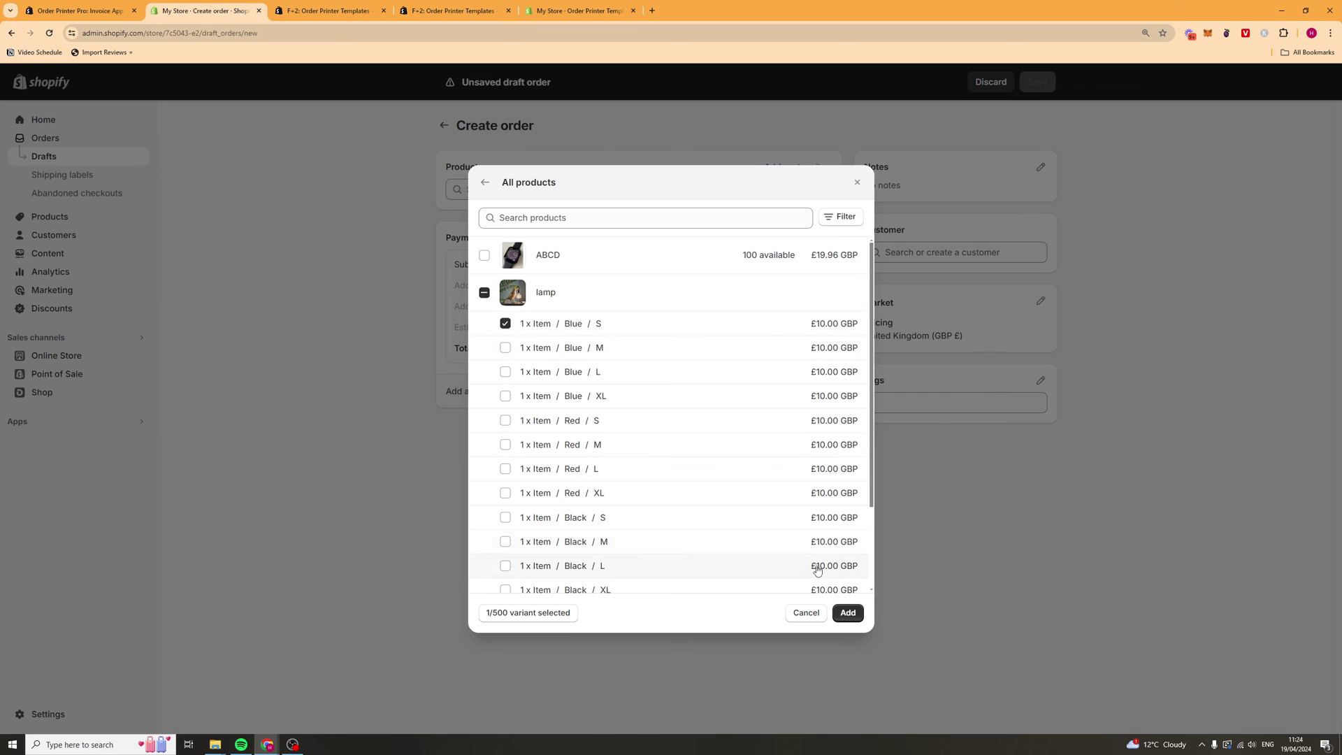
left_click(848, 612)
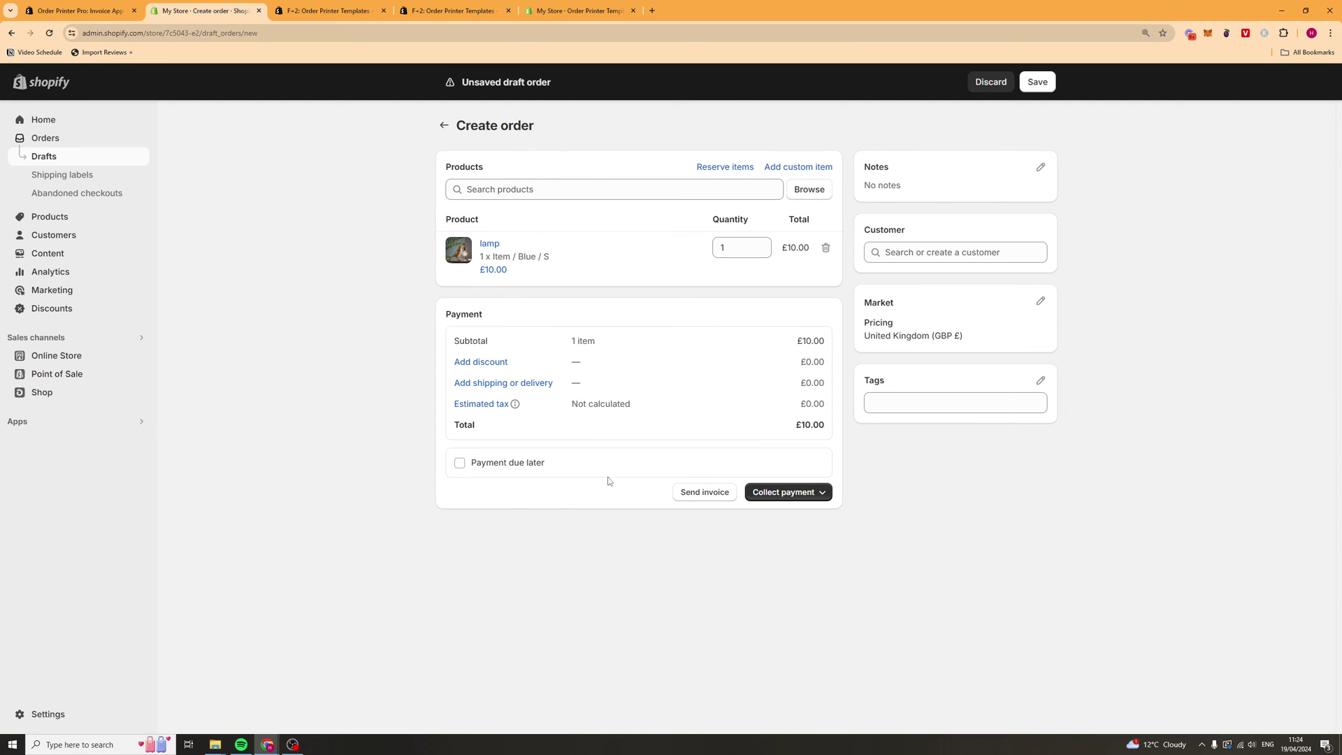
left_click(1036, 83)
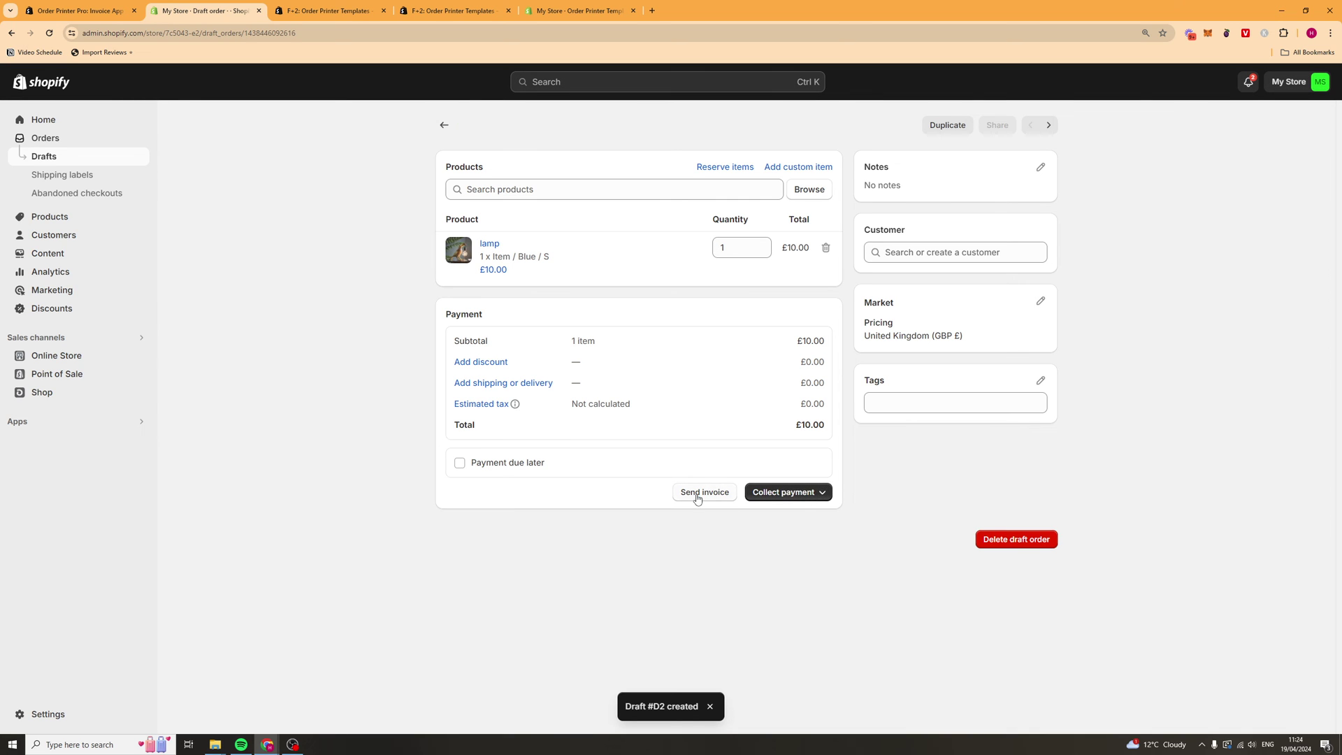
left_click(704, 493)
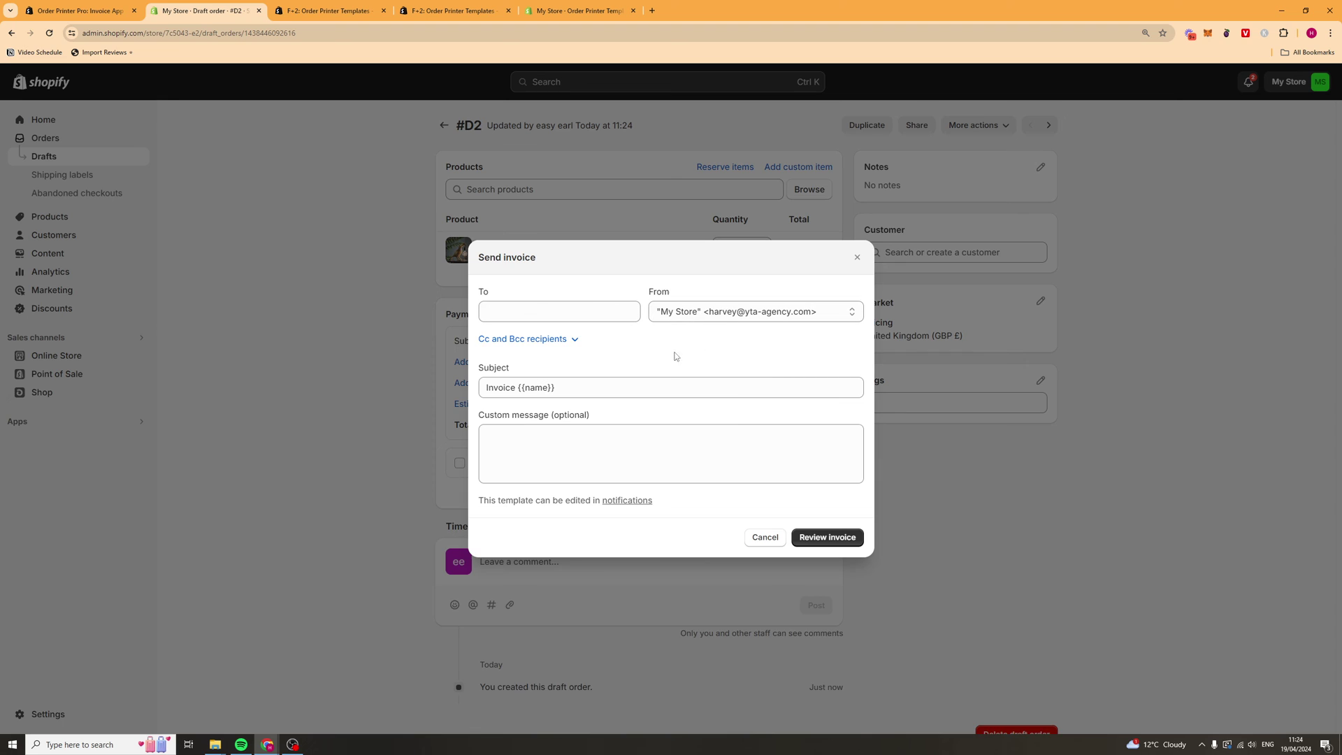
triple_click(594, 388)
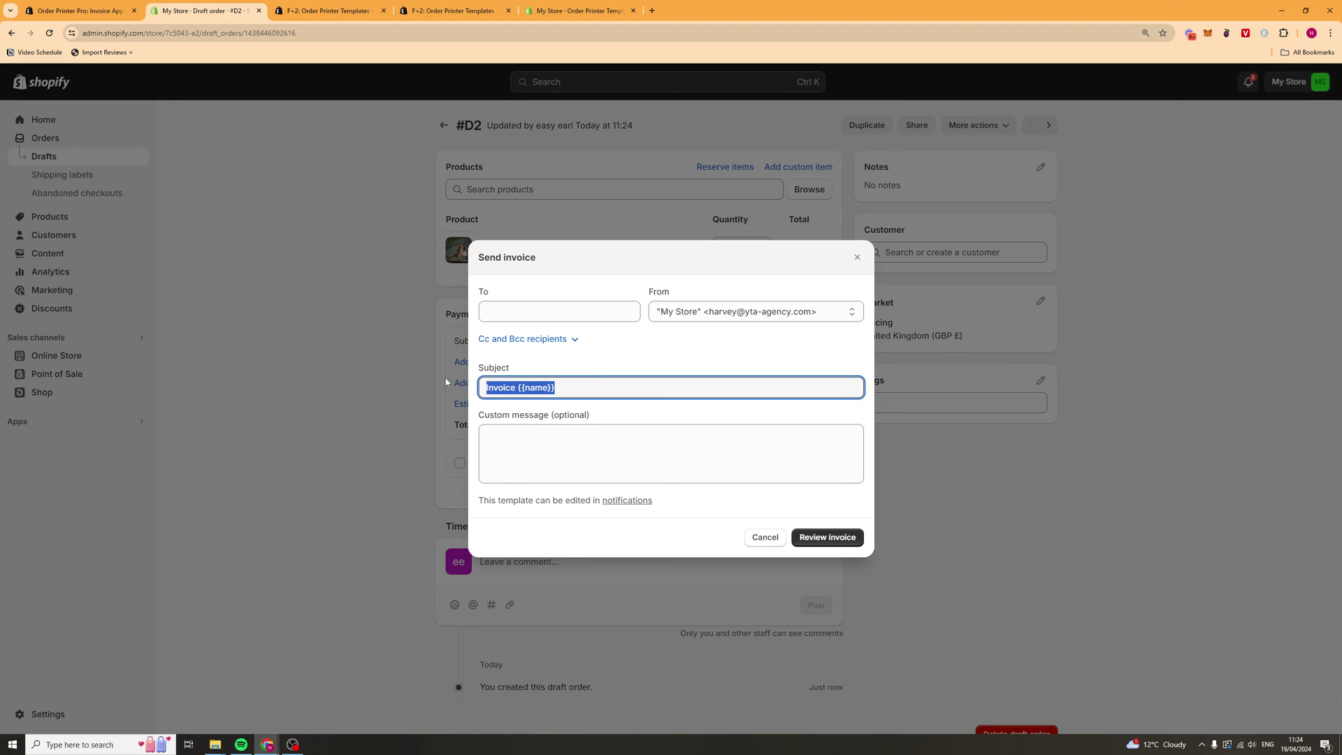
left_click(586, 388)
triple_click(586, 389)
left_click(581, 451)
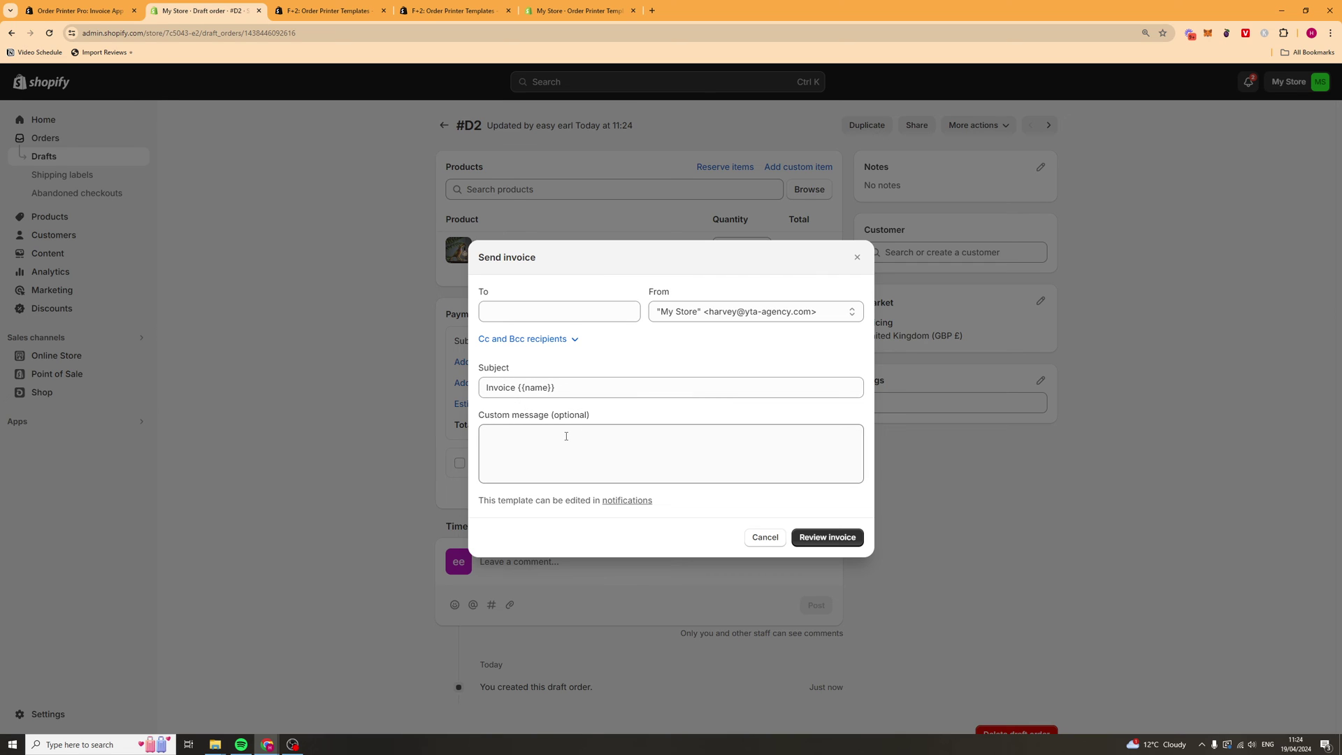
left_click(818, 539)
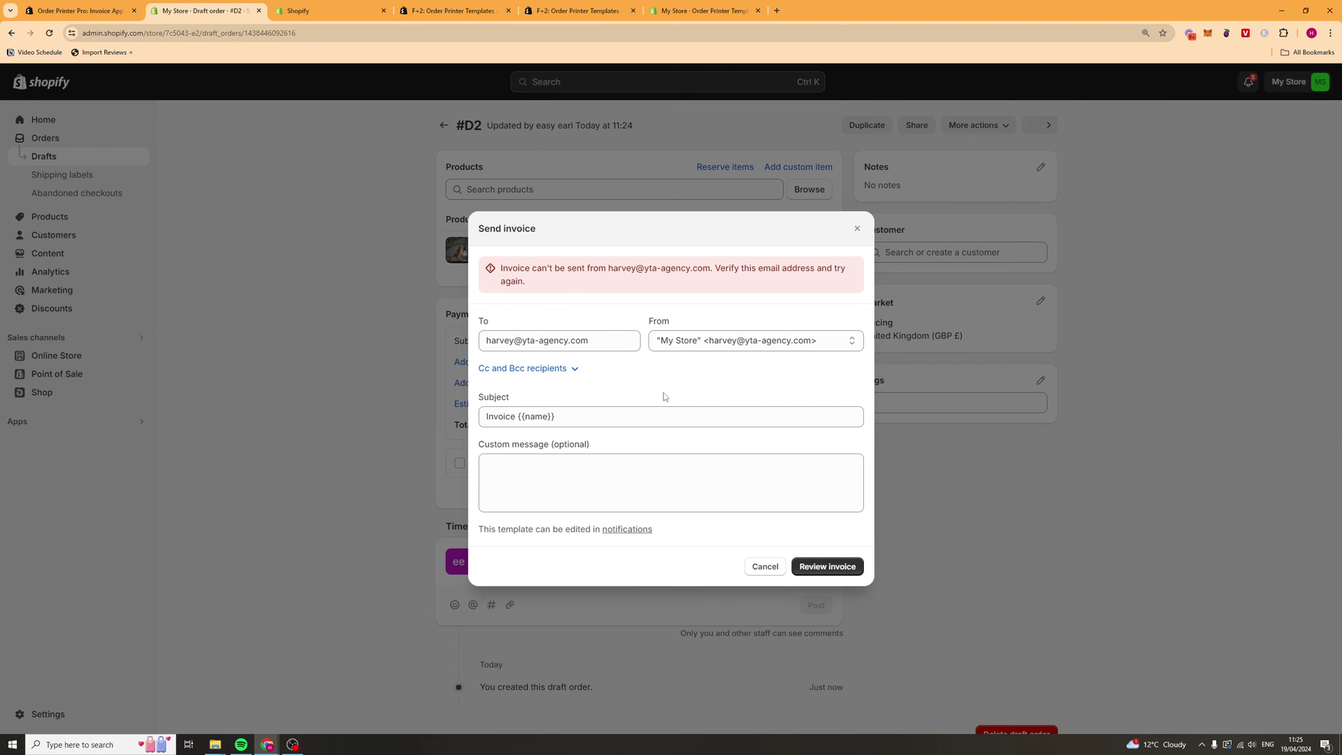
left_click(857, 229)
scroll(557, 455, "down", 1)
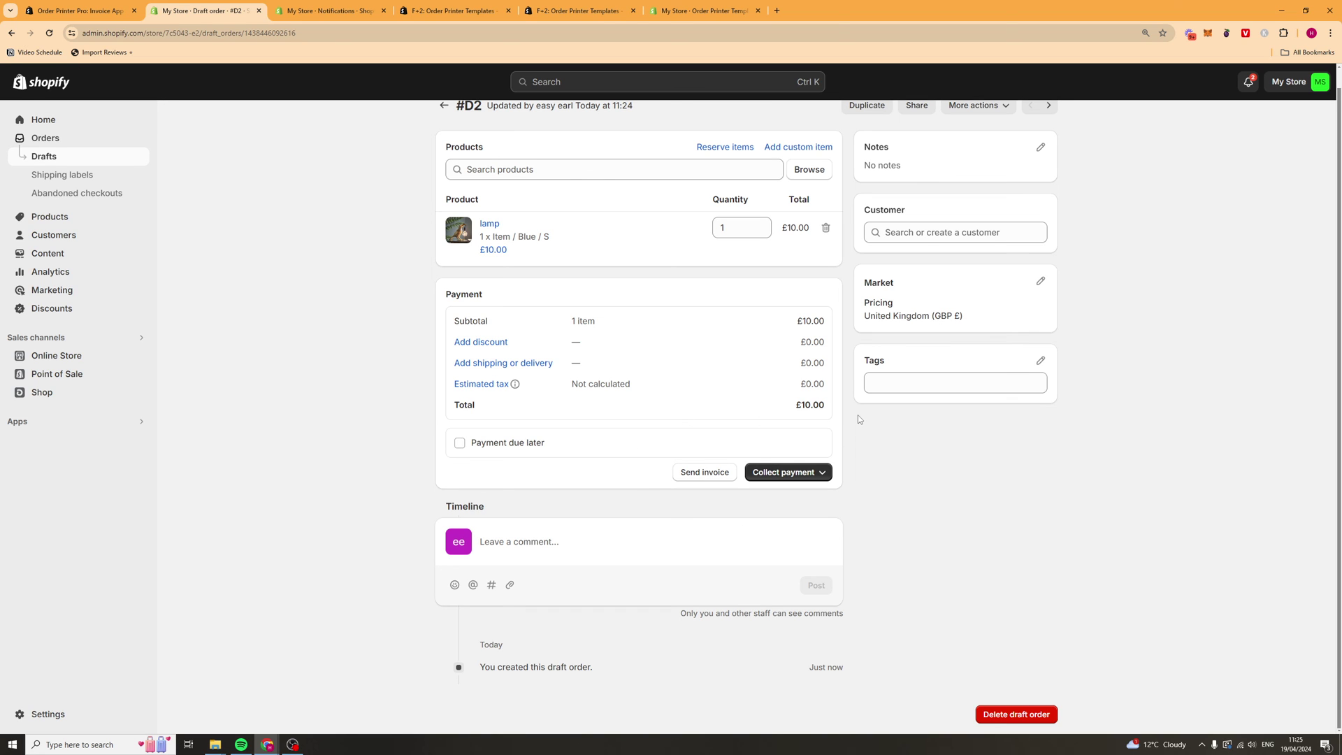
scroll(519, 489, "up", 1)
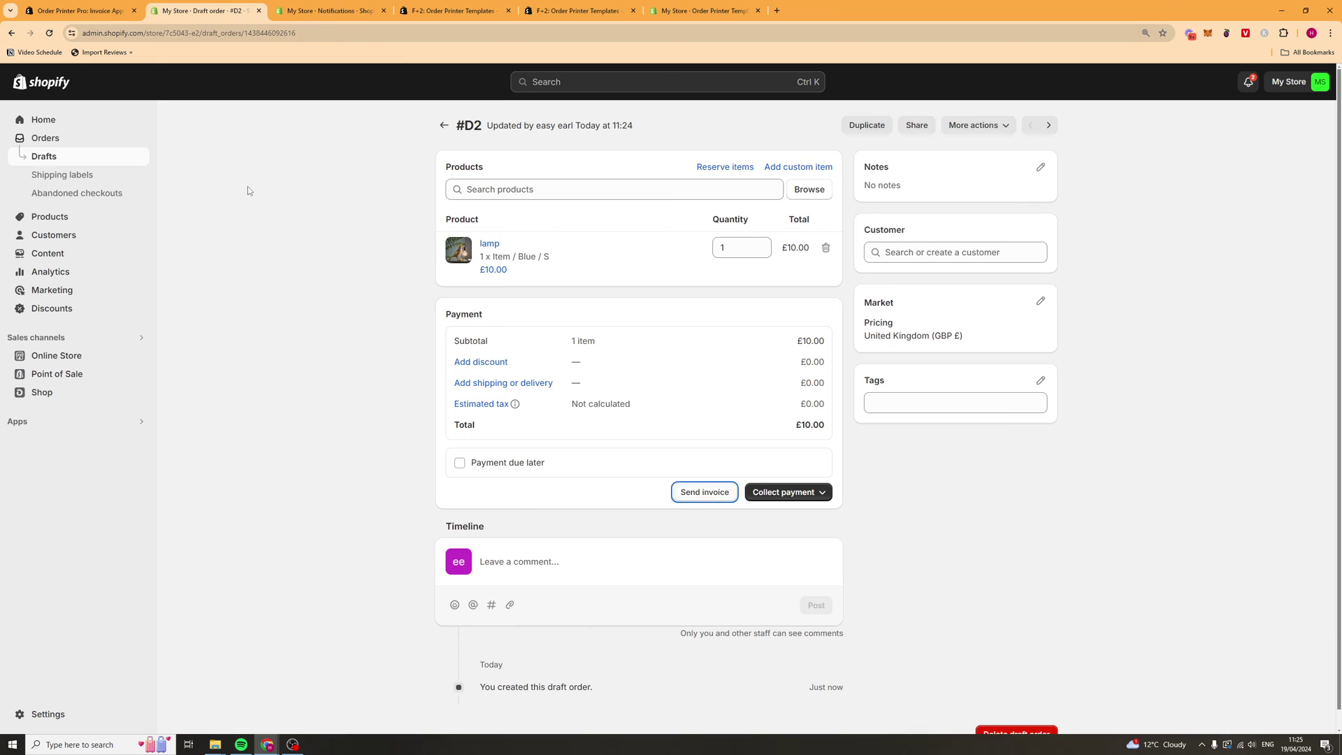
Step: Go to Settings > Notifications > Customer notifications and scroll through the email list
key("ctrl+Tab")
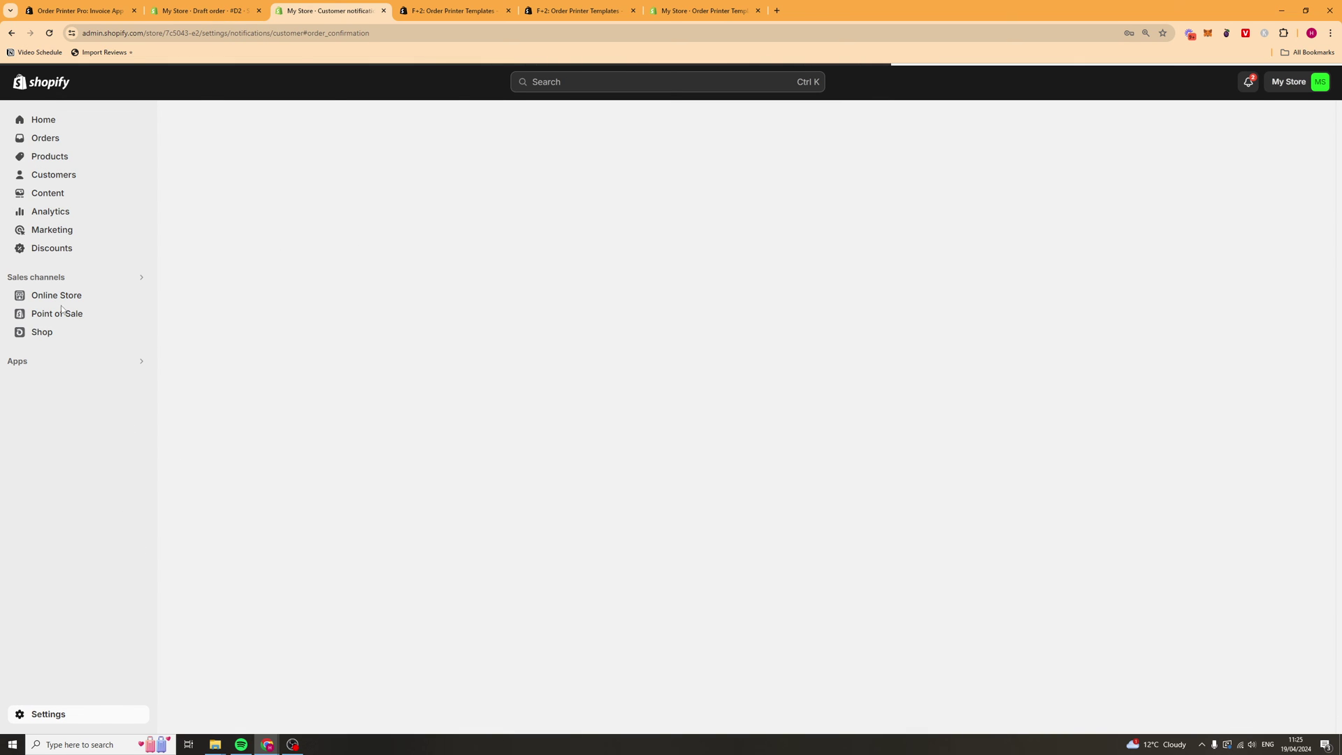
left_click(61, 721)
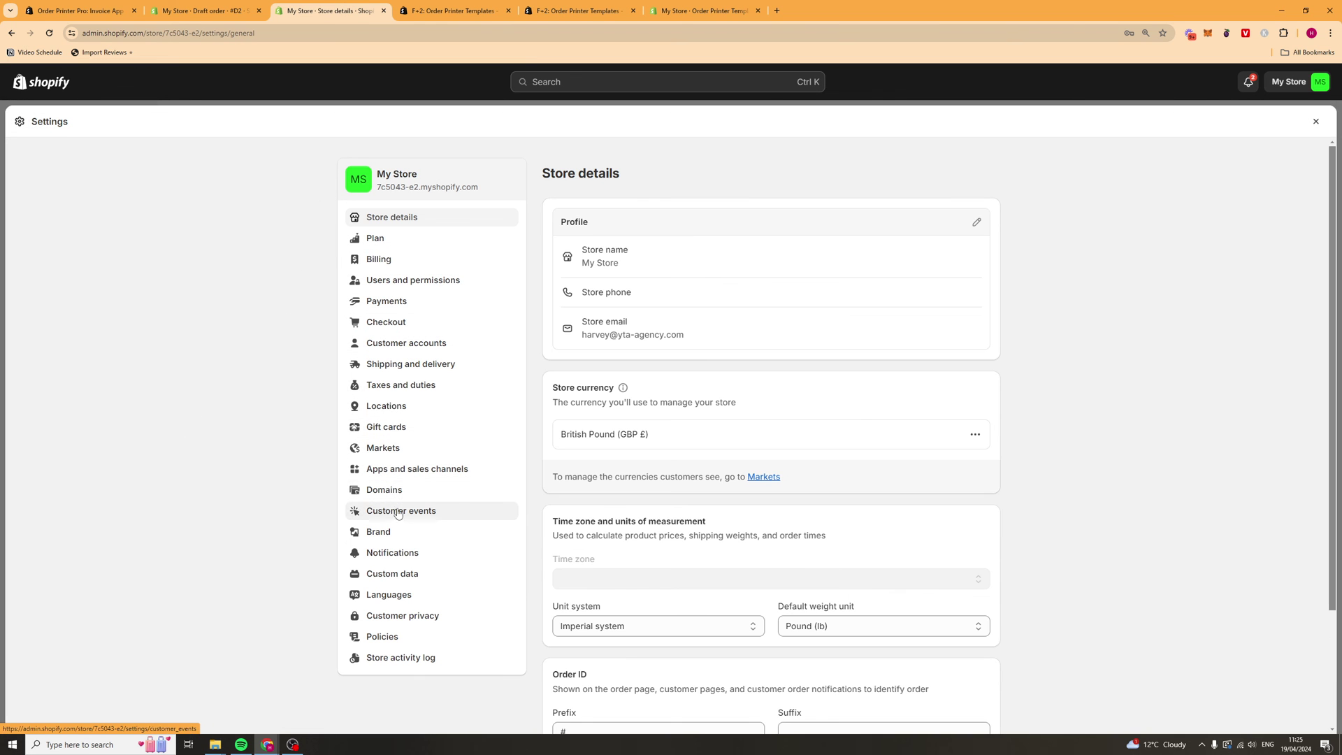
left_click(408, 554)
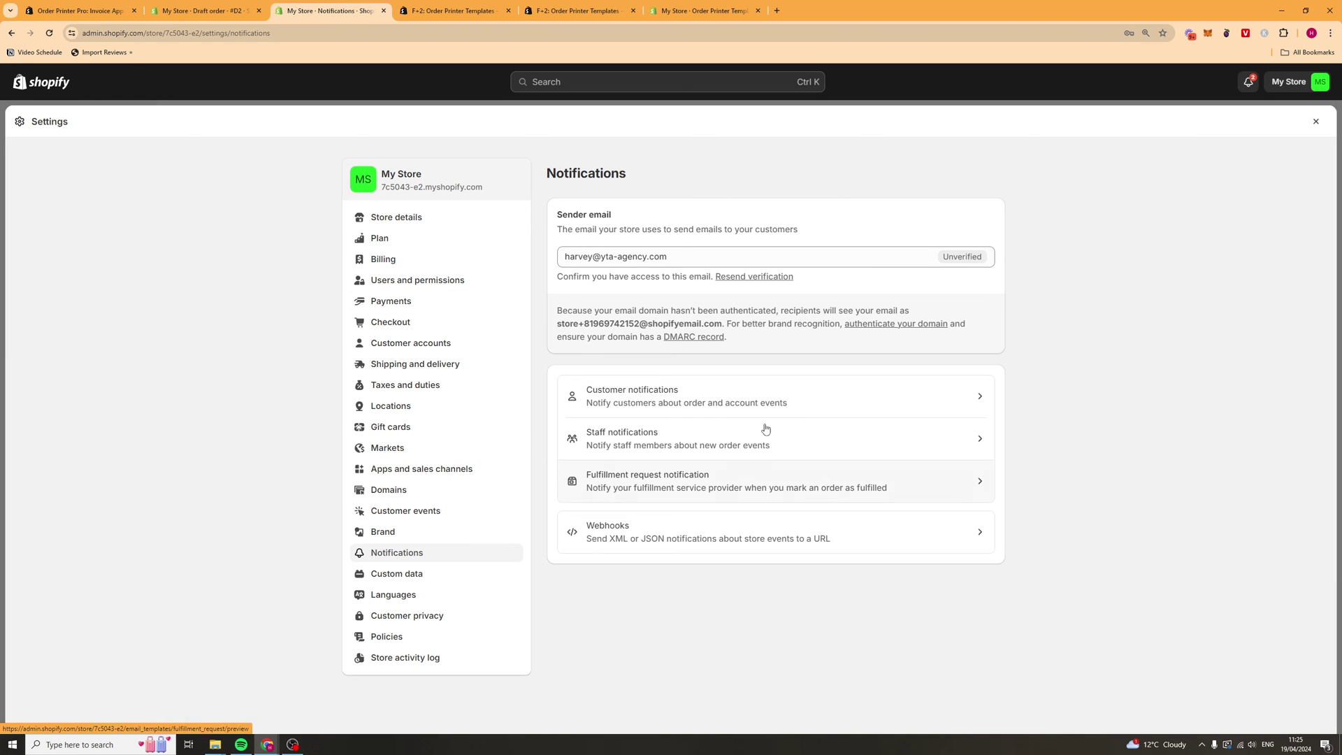
left_click(646, 409)
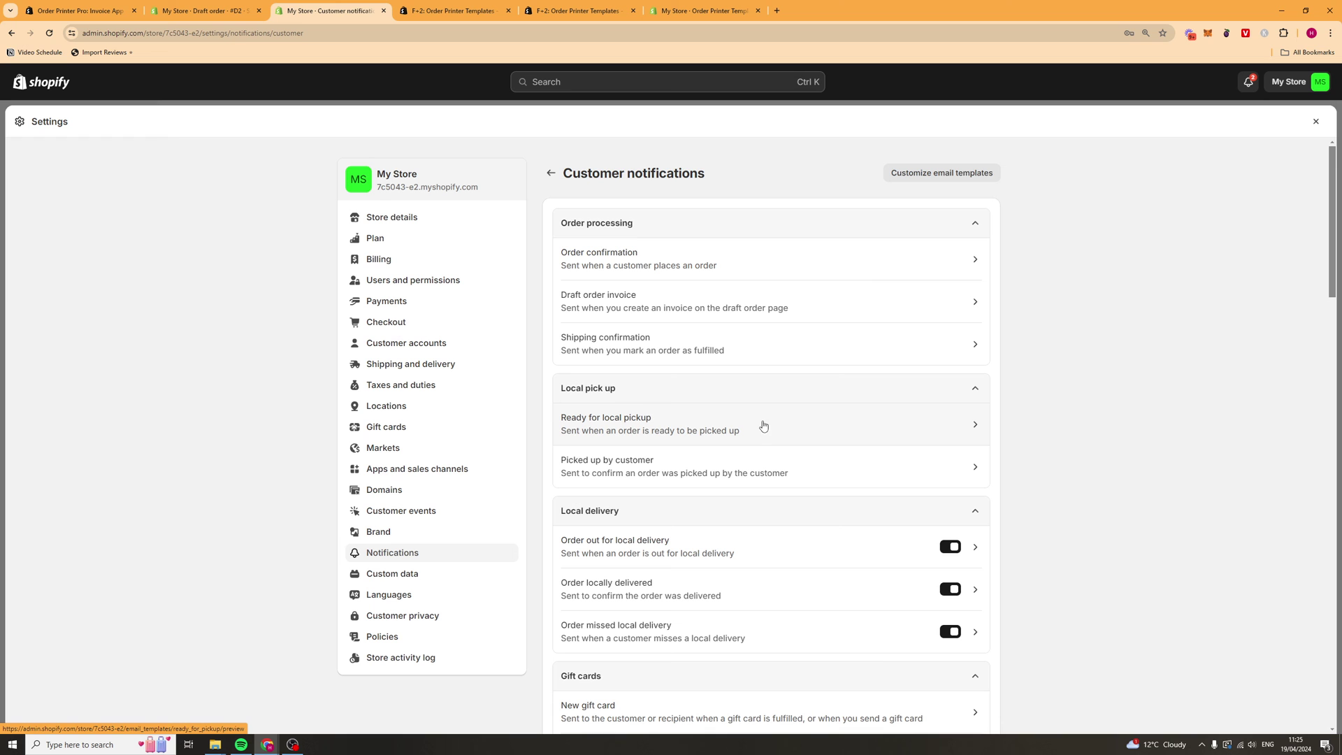
scroll(804, 202, "down", 20)
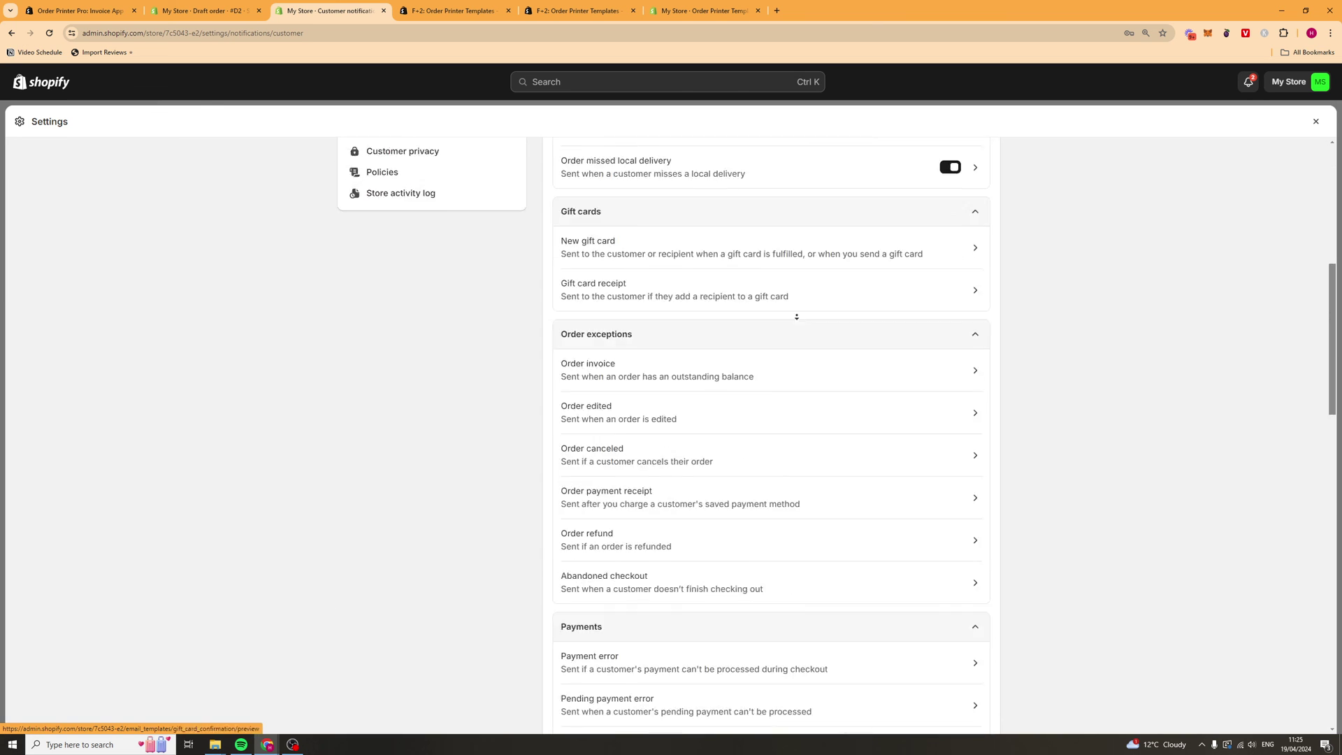
scroll(962, 444, "up", 20)
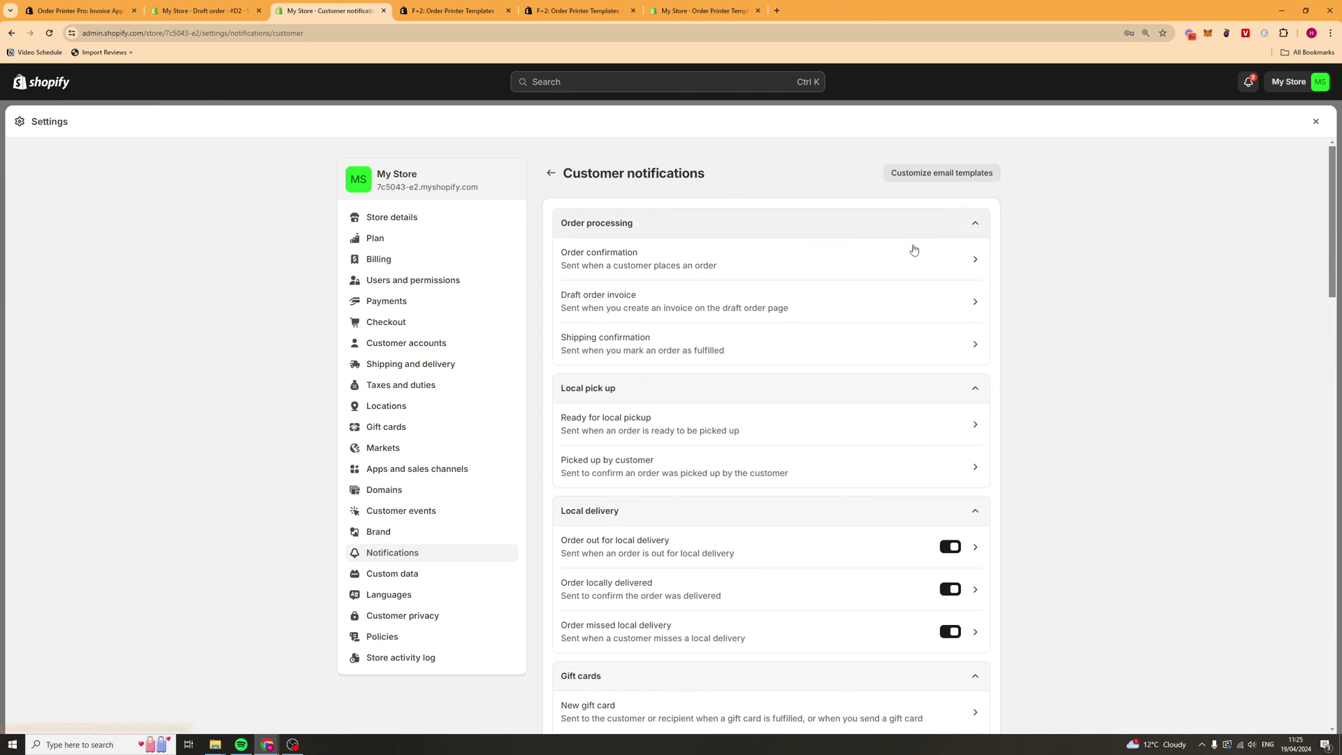
Step: Open the Order confirmation email's code, browse its Email body HTML, then return to the preview
left_click(889, 271)
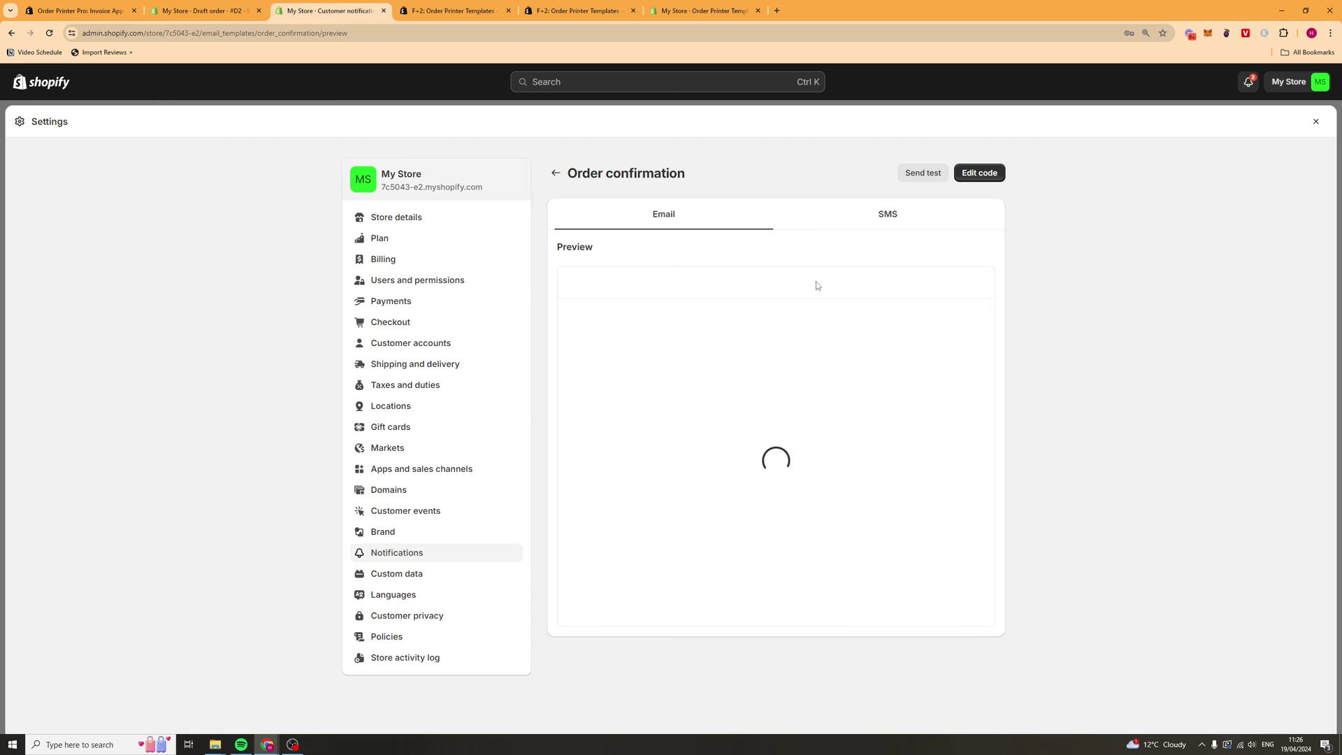
scroll(800, 359, "down", 8)
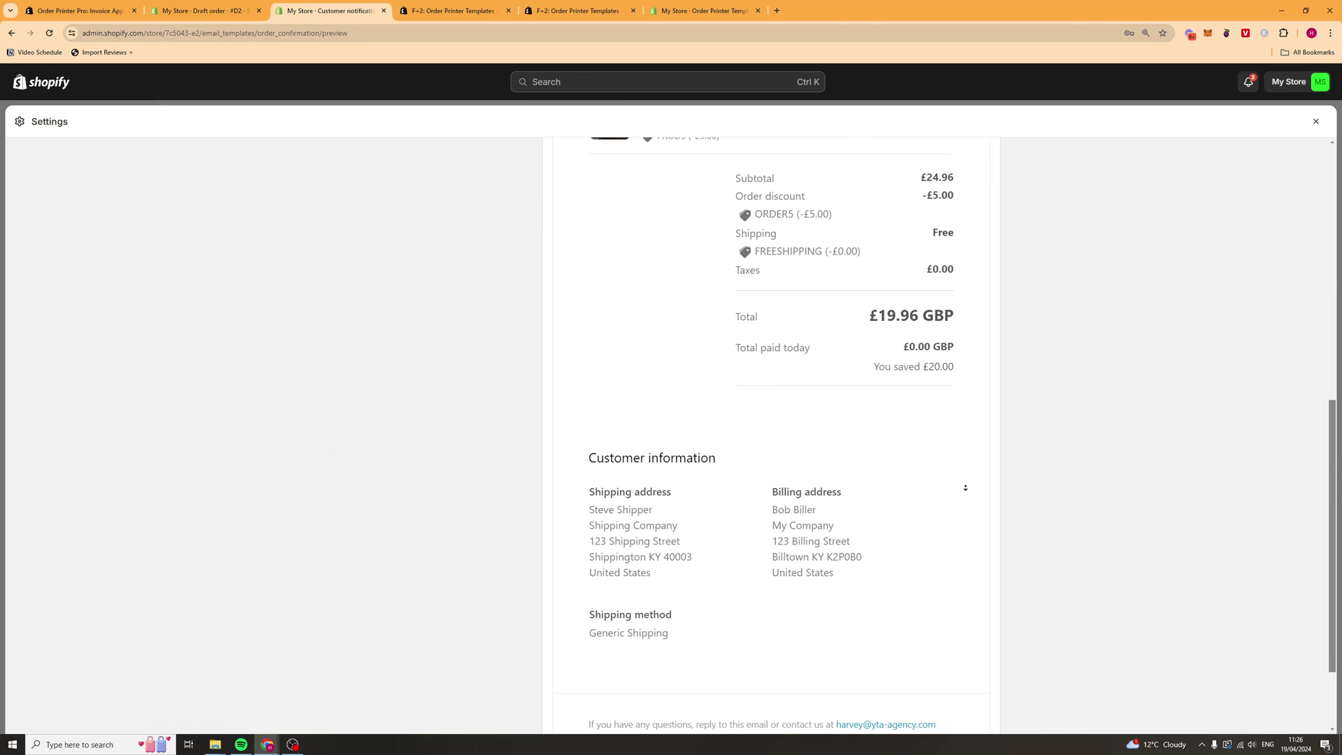
scroll(1036, 560, "down", 2)
scroll(1006, 392, "up", 10)
left_click(971, 177)
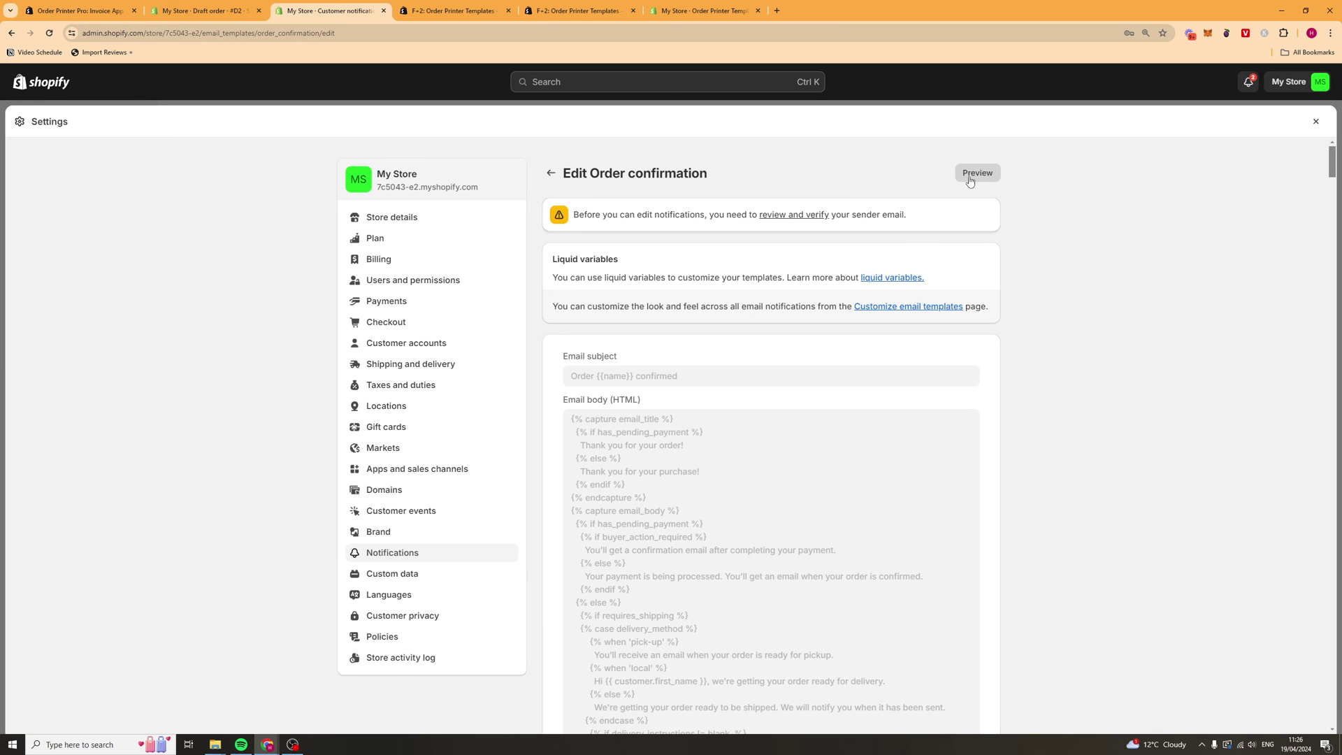
scroll(700, 440, "down", 20)
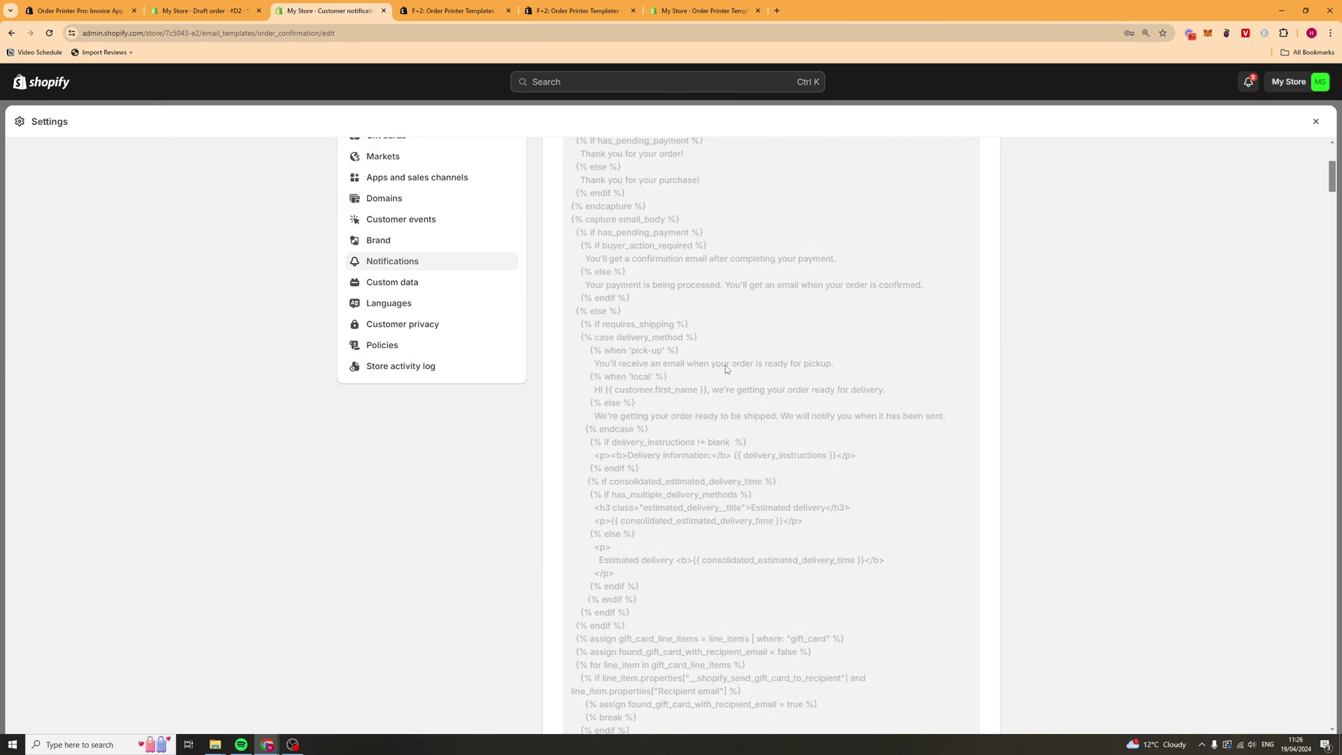
scroll(683, 313, "down", 20)
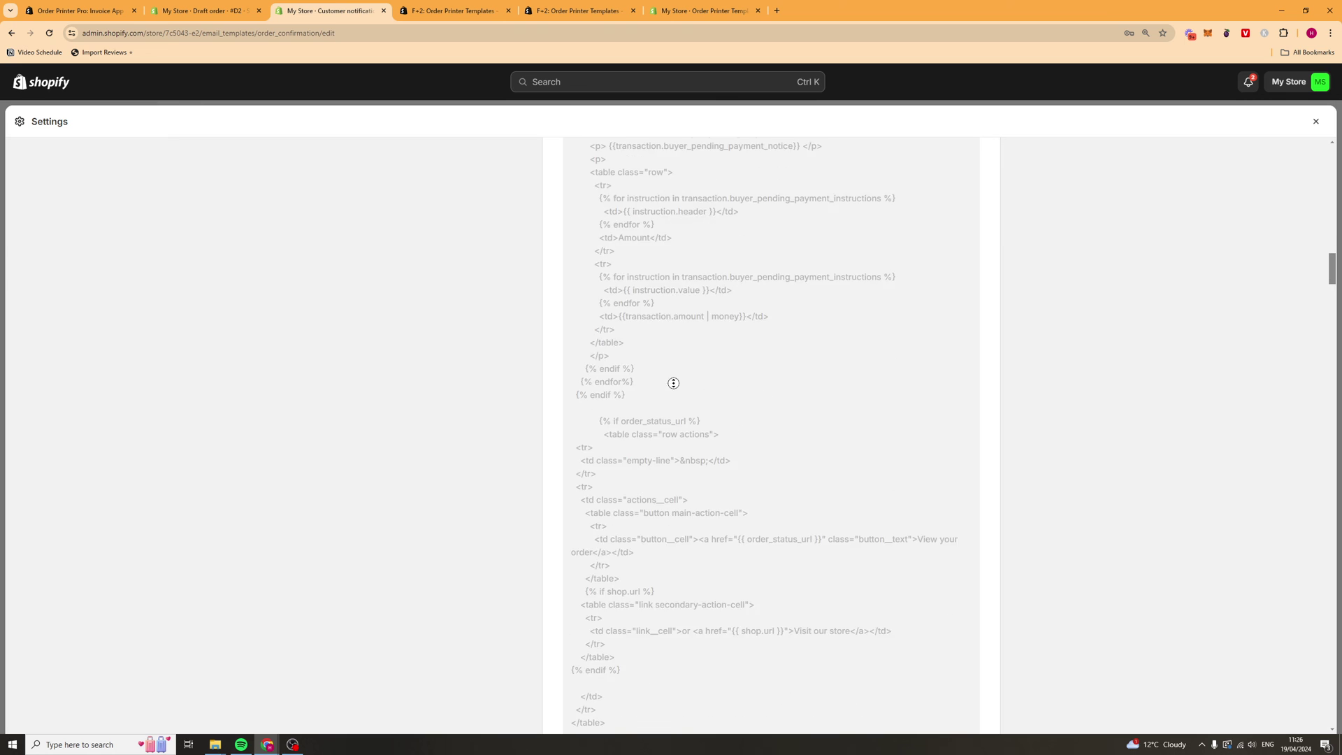
scroll(706, 399, "up", 20)
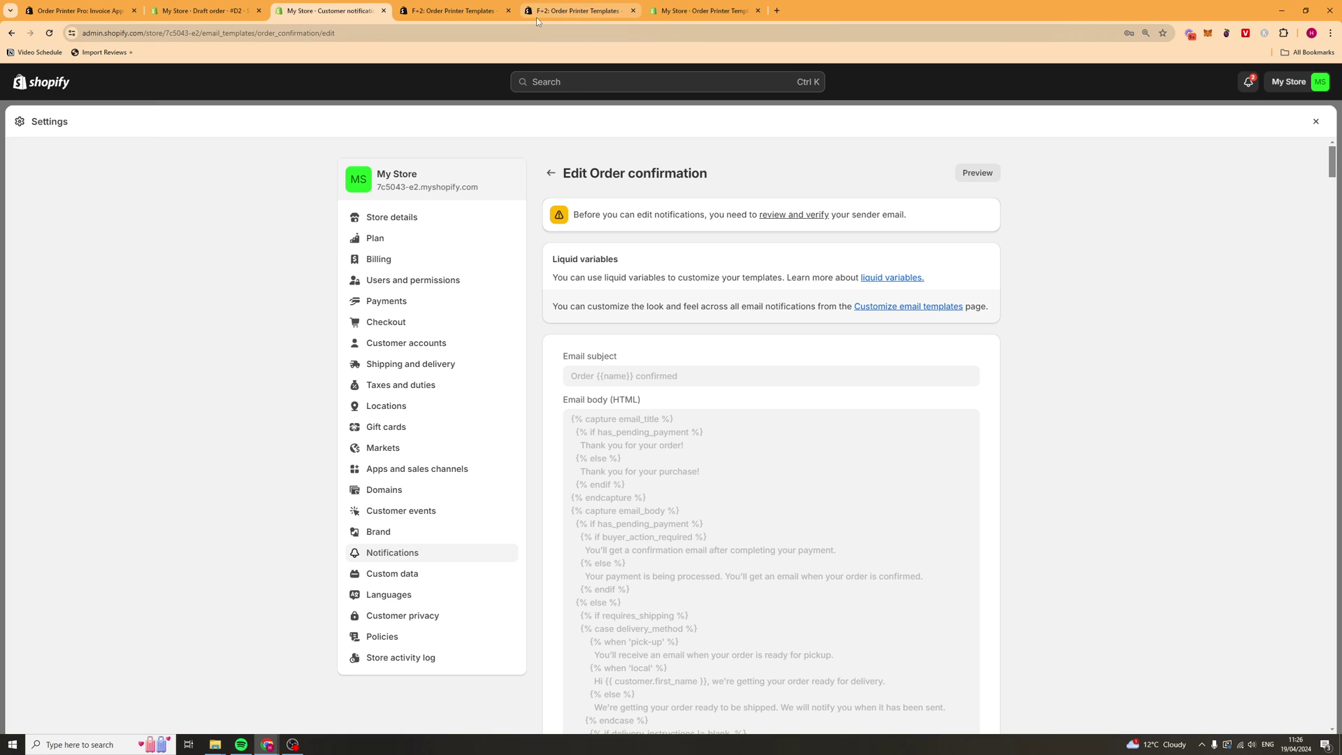
left_click(552, 174)
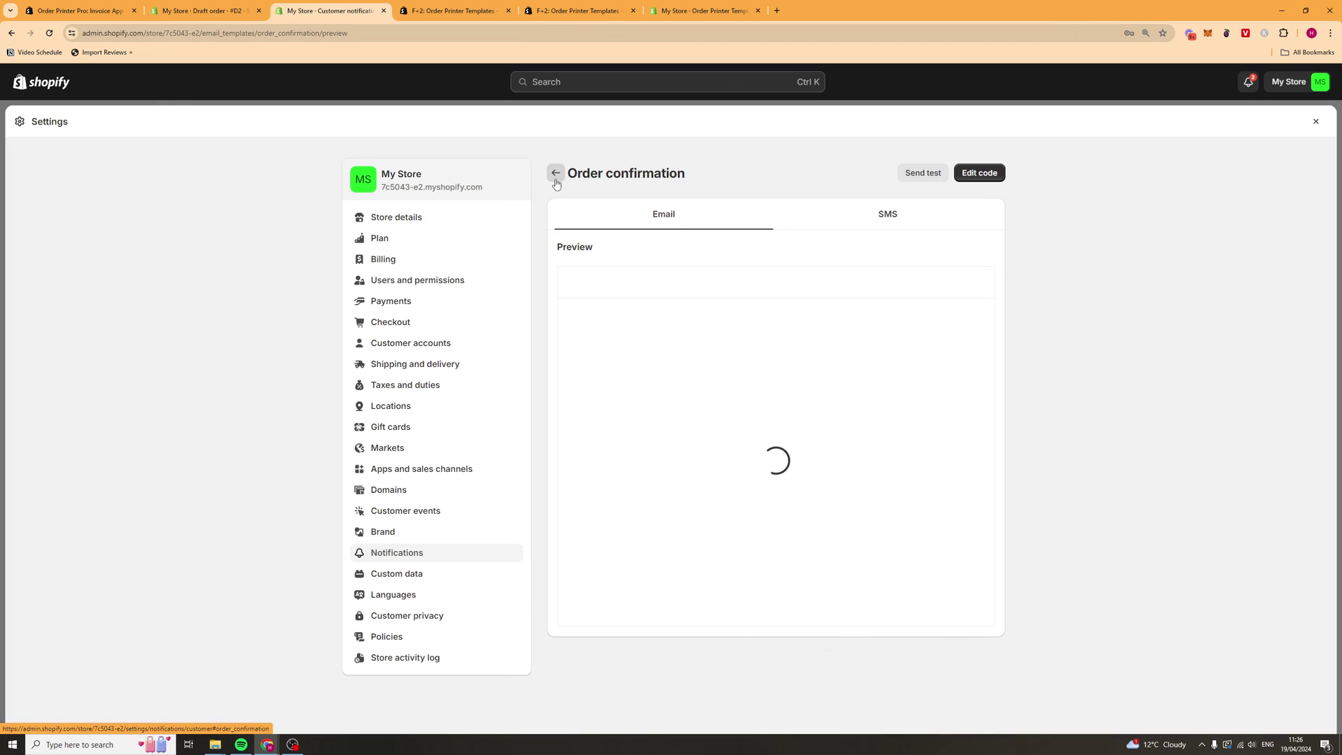